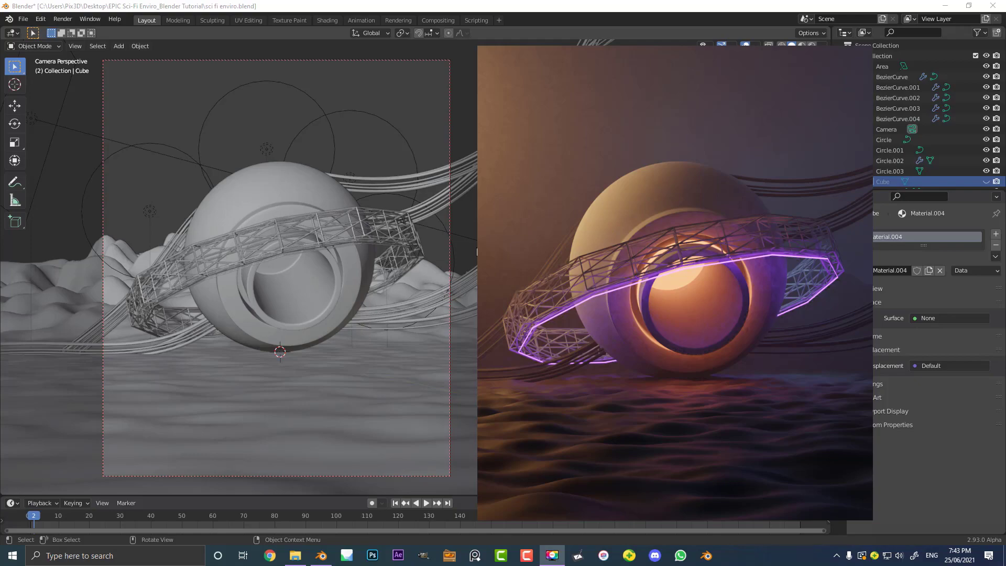
scroll(447, 265, down, 3)
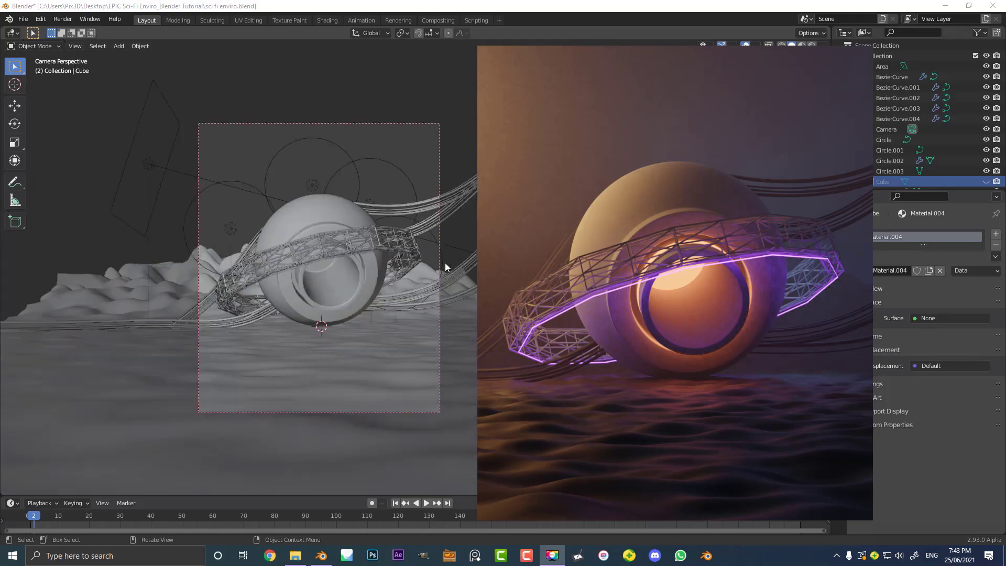
middle_drag(447, 265, 477, 259)
scroll(476, 259, up, 4)
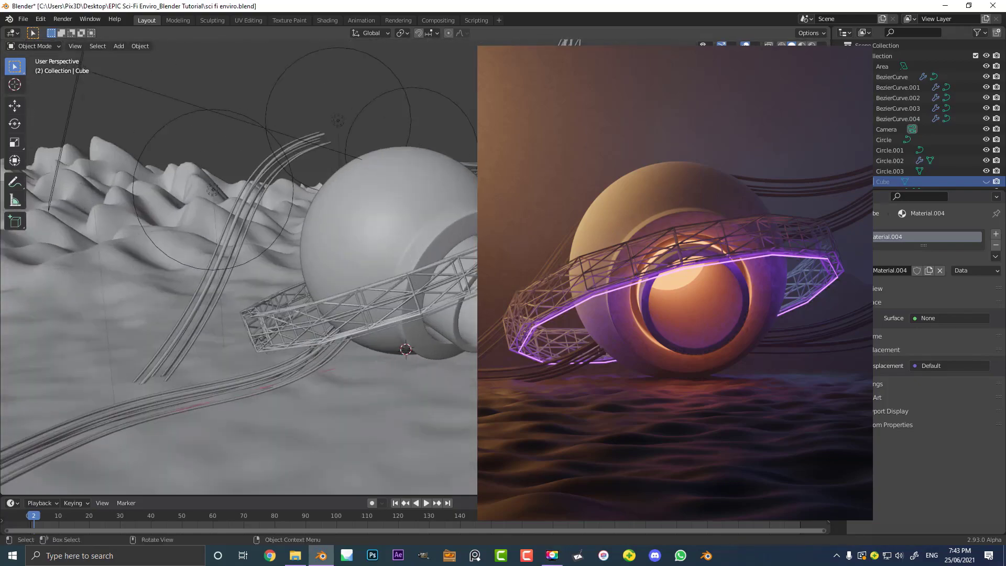
middle_drag(524, 309, 485, 299)
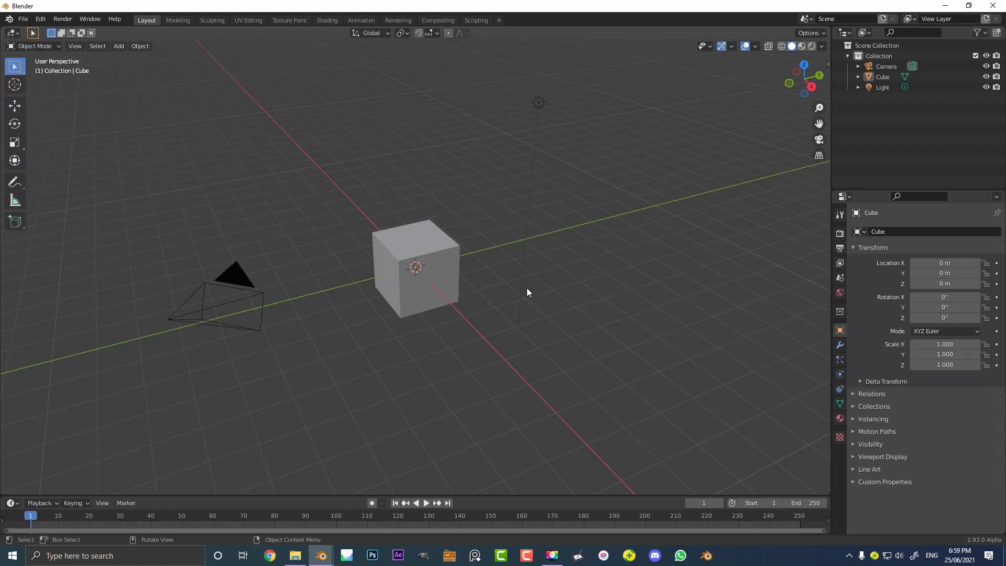
Delete the default camera, cube and light from the new scene
scroll(526, 292, down, 3)
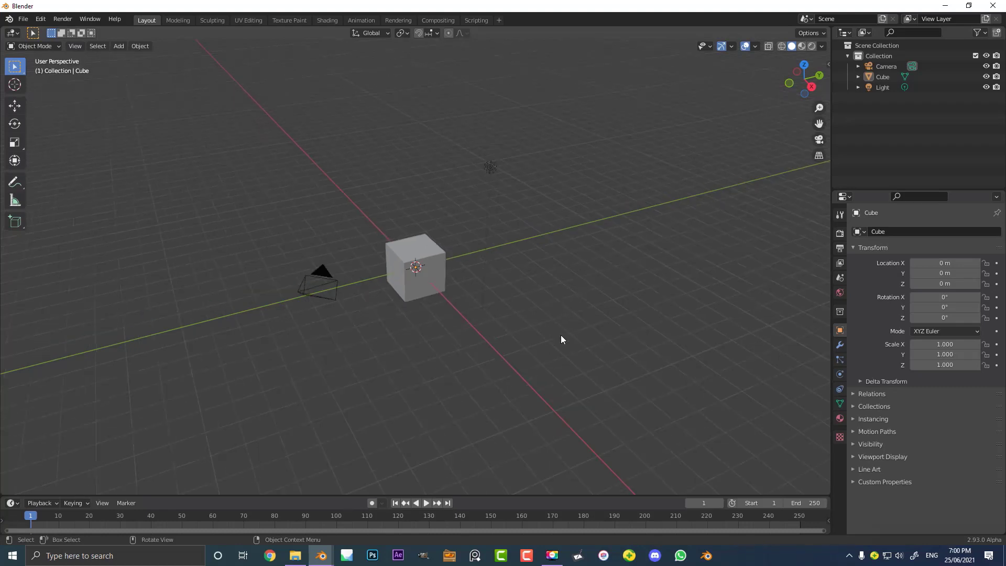
drag(608, 358, 207, 79)
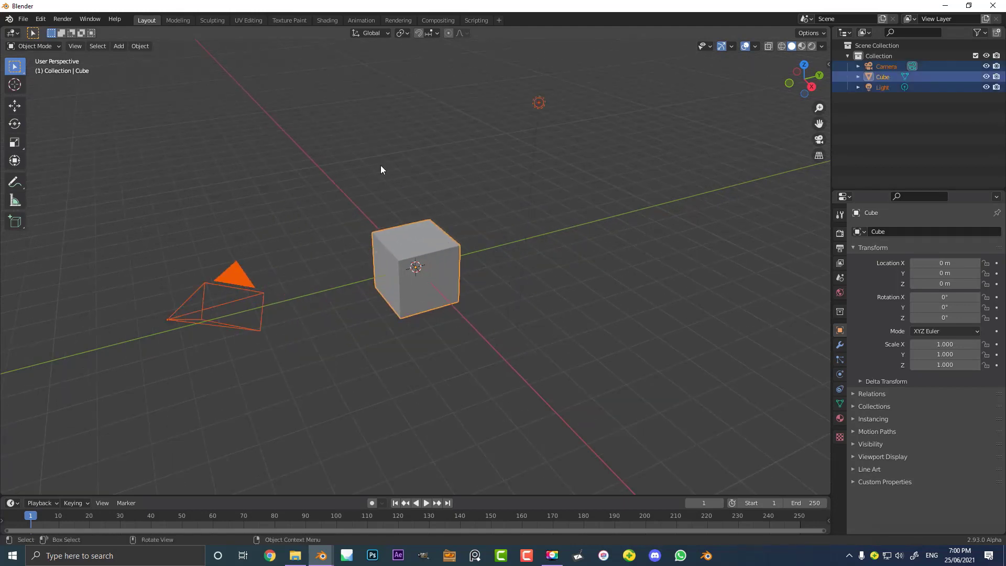
key(x)
click(353, 165)
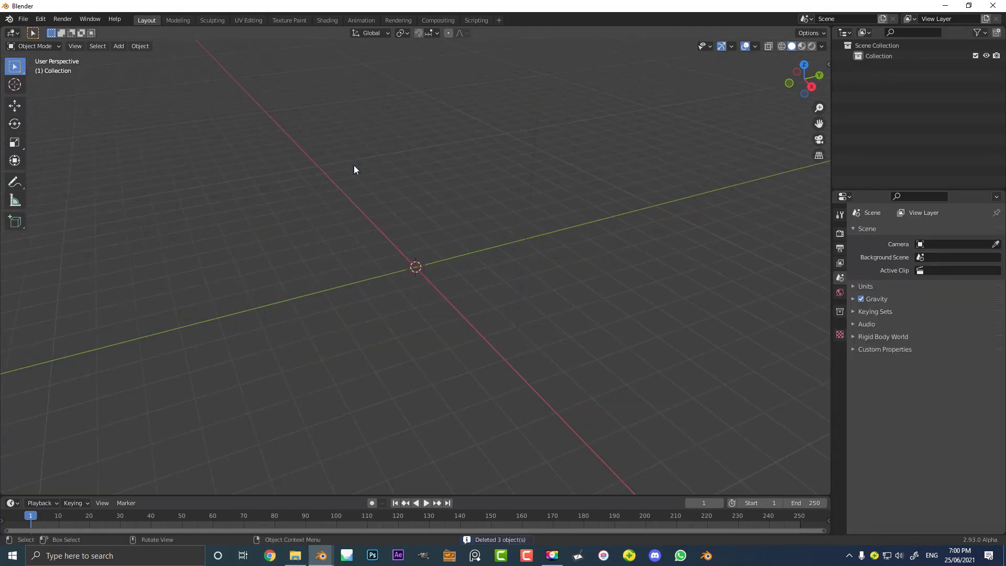
key(ctrl+z)
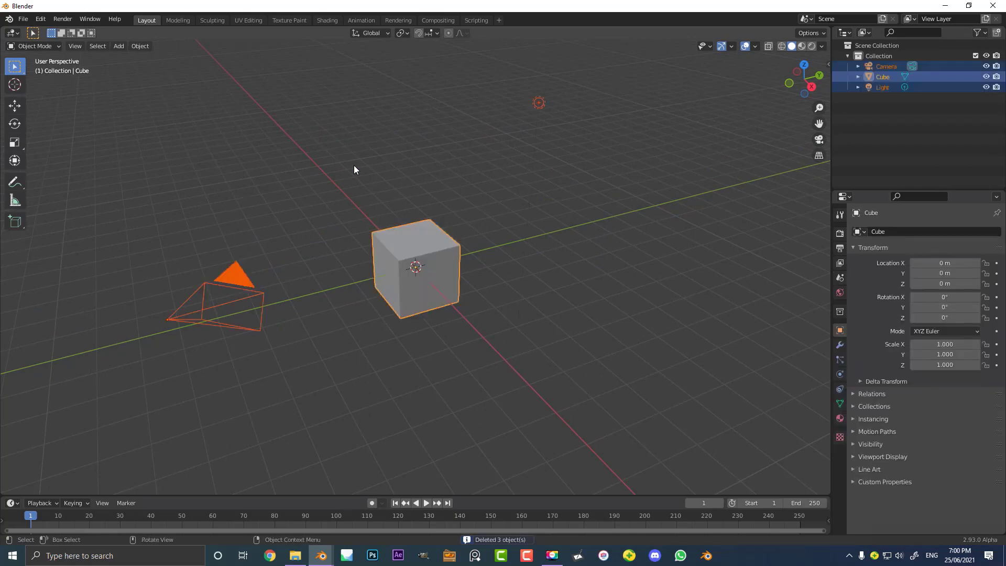
key(ctrl+shift+z)
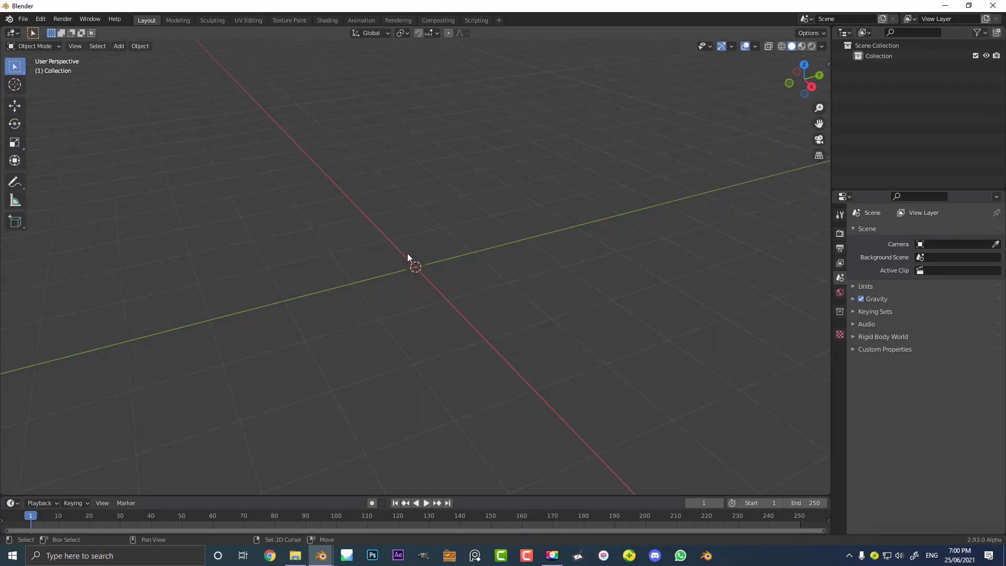
Add a UV sphere with 32 segments, 16 rings and a 1 m radius at the world origin
key(shift+a)
mouse_move(395, 253)
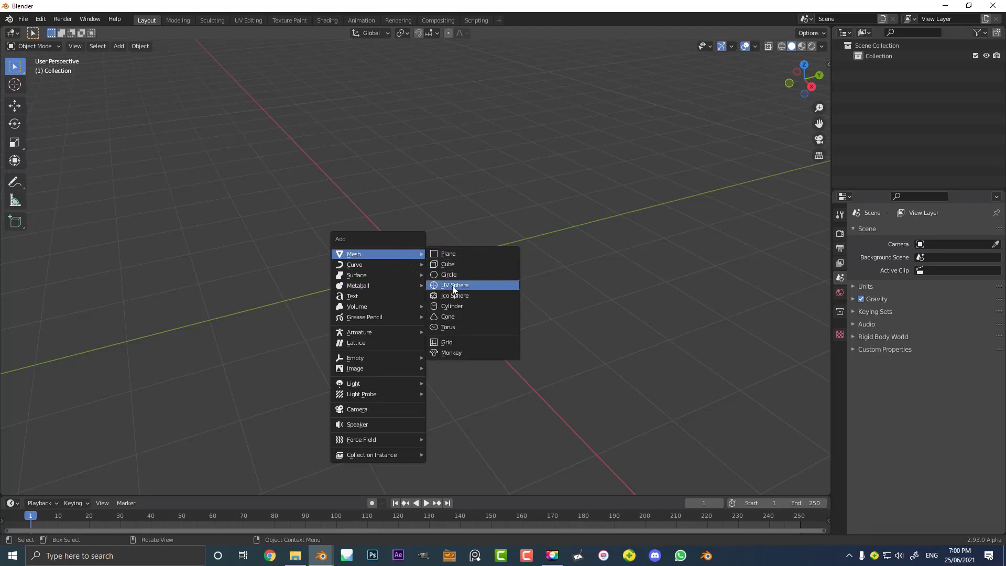
click(479, 286)
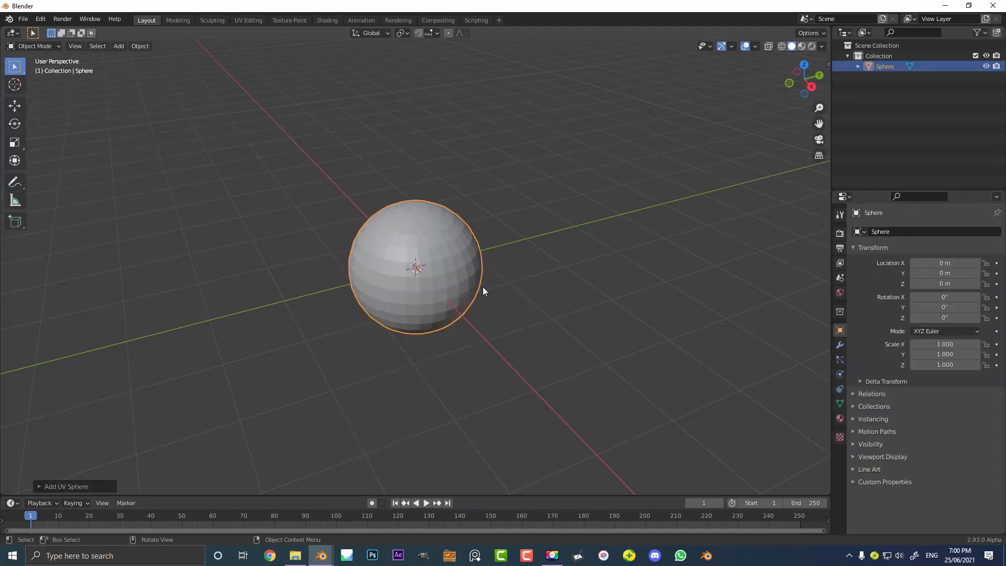
click(67, 487)
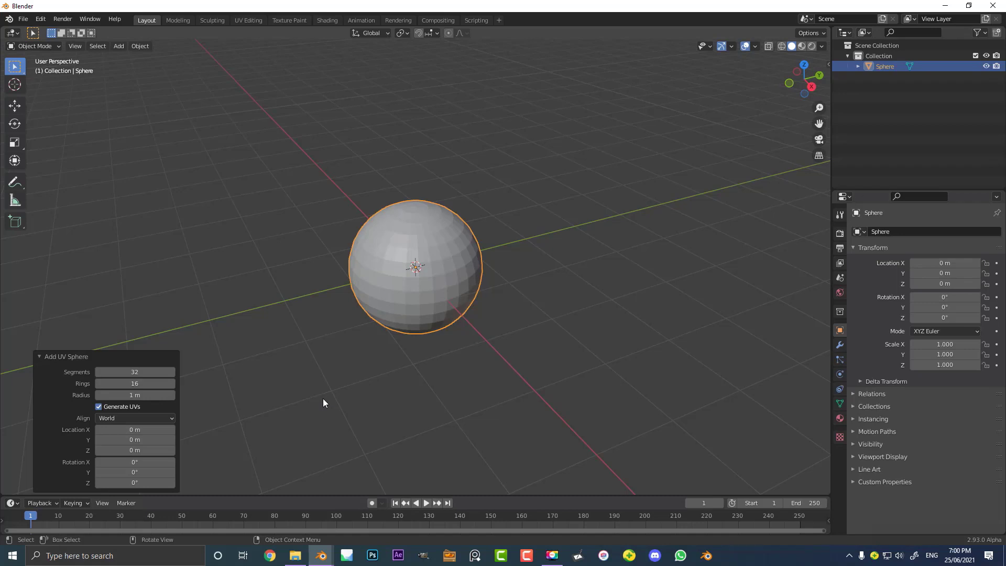
click(49, 355)
scroll(526, 303, up, 3)
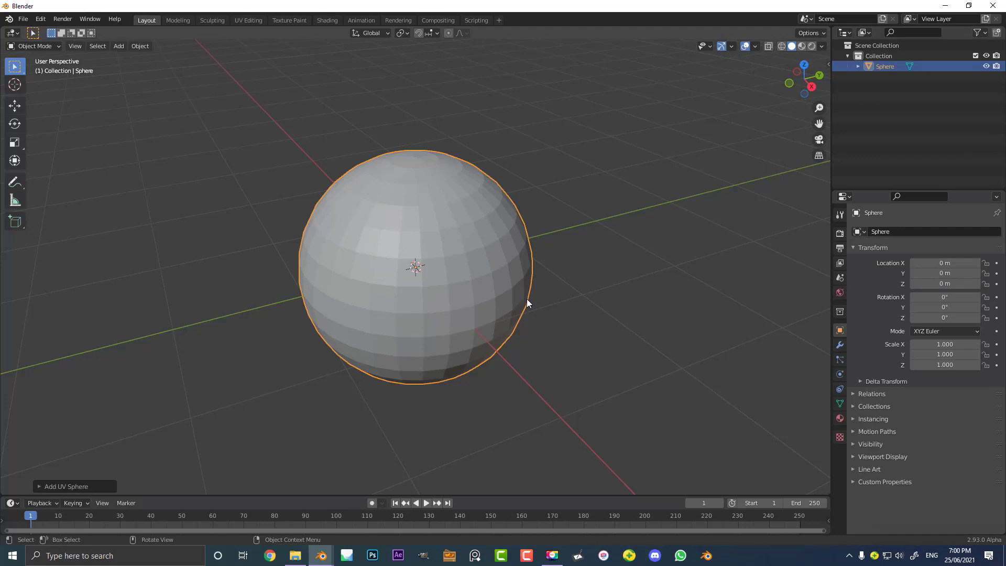
Open the sphere's mesh in Edit Mode from the right orthographic view
key(KP_3)
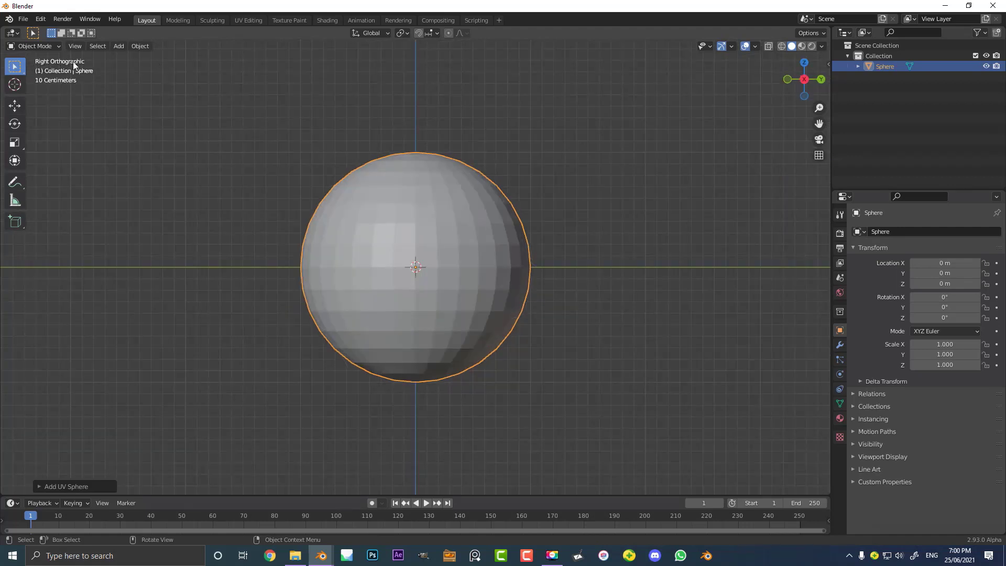
key(Tab)
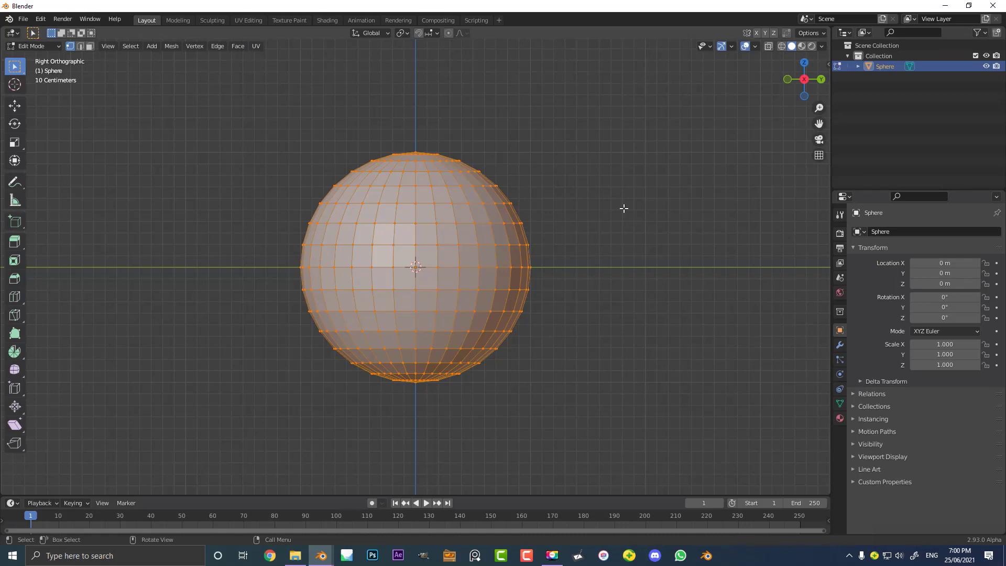
Try rotating the sphere's whole mesh by 90° in the right orthographic view, and undo the rotation
key(r)
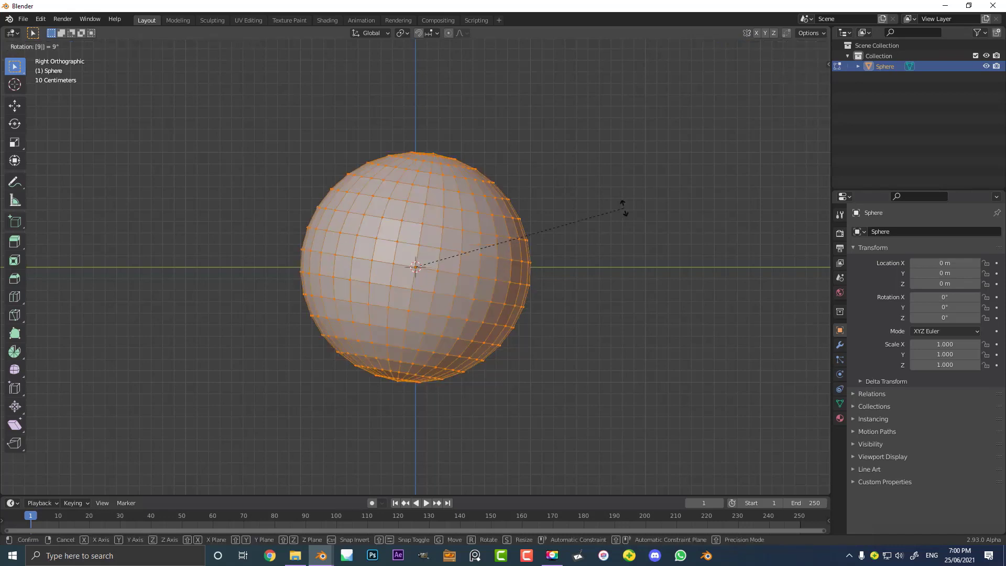
click(624, 208)
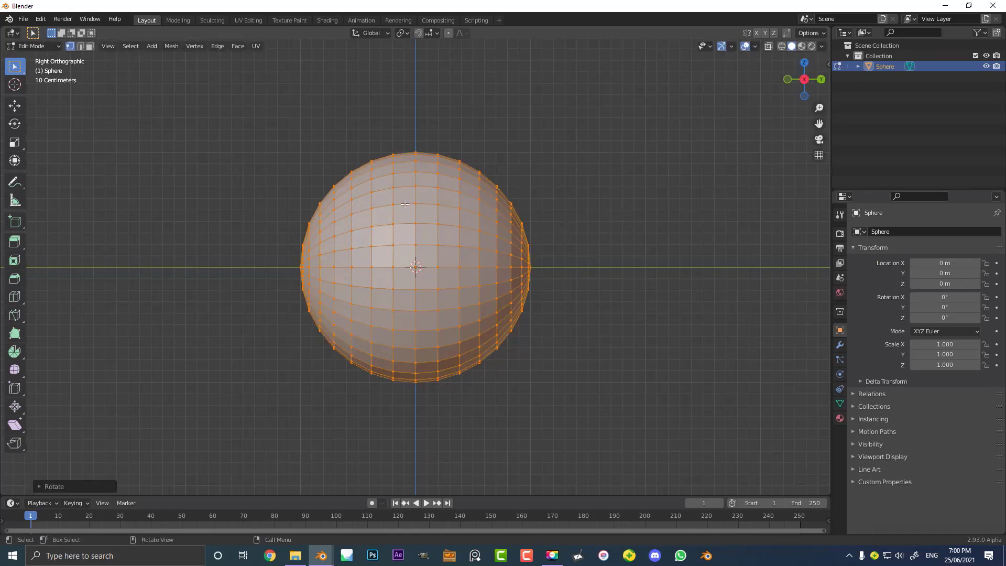
middle_drag(435, 235, 483, 292)
key(ctrl+z)
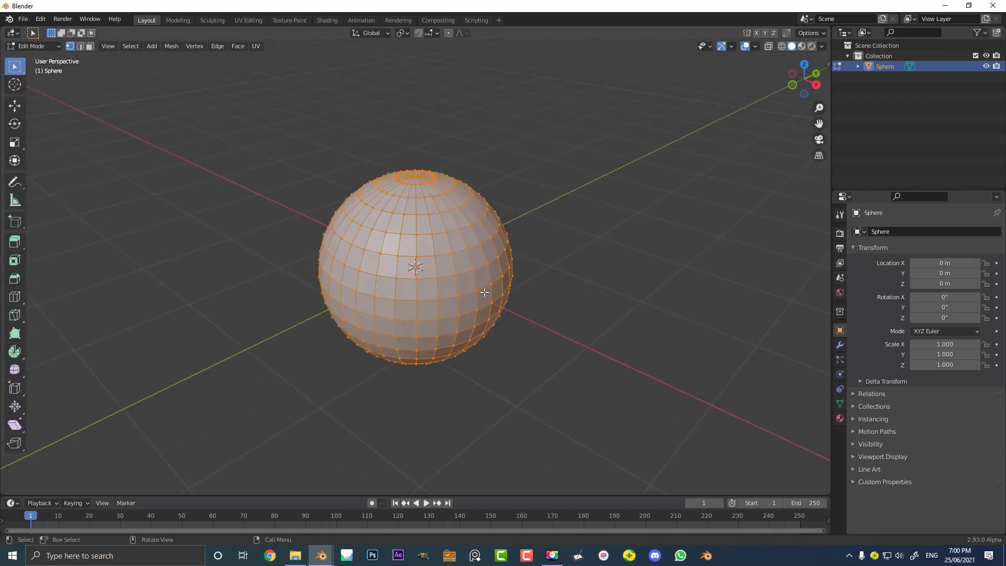
Try an unconstrained 90° rotation of the whole mesh from the angled perspective view, and undo it
text(r)
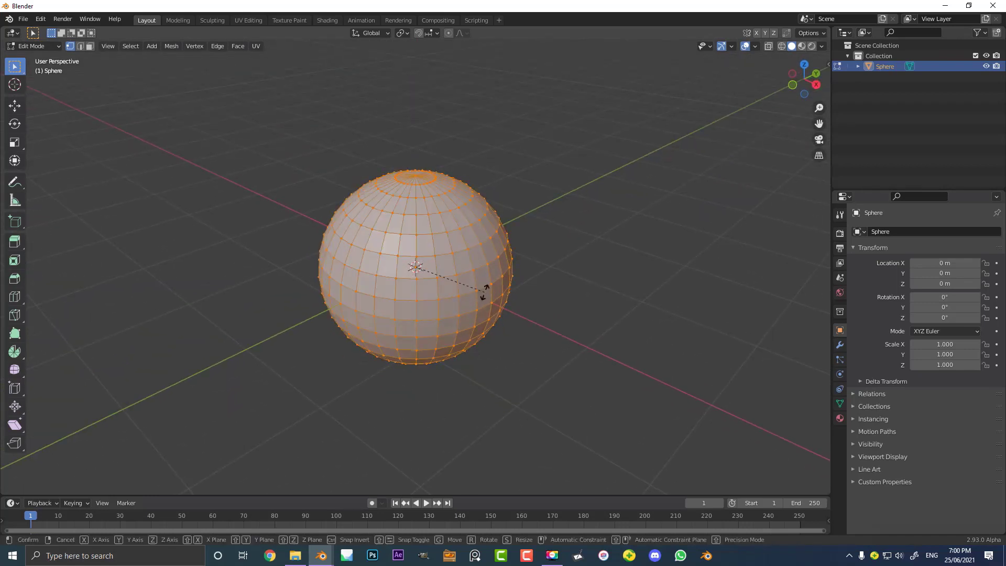
text(90)
key(Return)
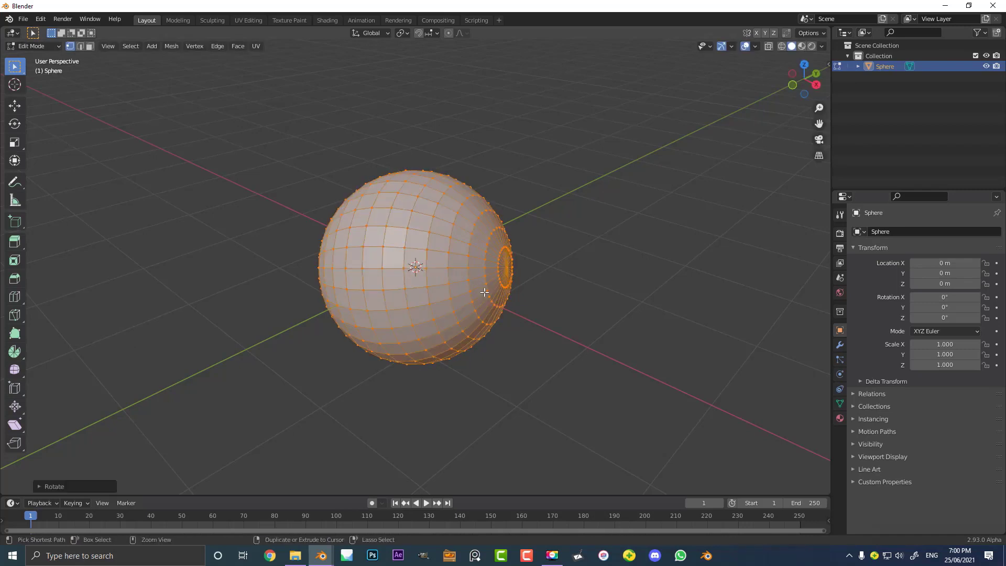
key(ctrl+z)
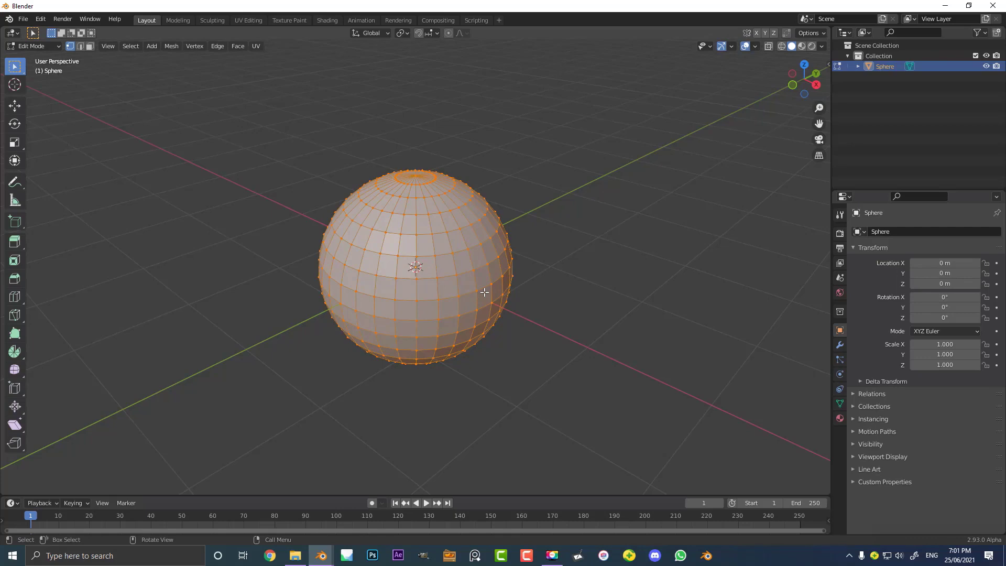
Rotate the sphere's whole mesh by 90° about the global X axis
text(rx90)
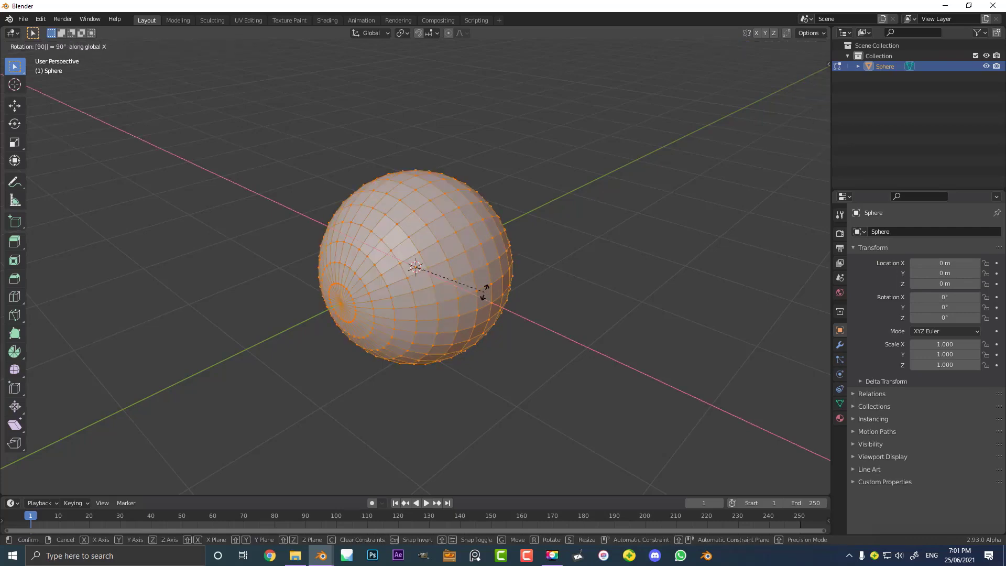
key(Return)
Select the sphere's front pole vertex and grow the selection three times to cover the innermost three rings of faces
middle_drag(556, 300, 332, 325)
scroll(332, 326, up, 2)
click(350, 325)
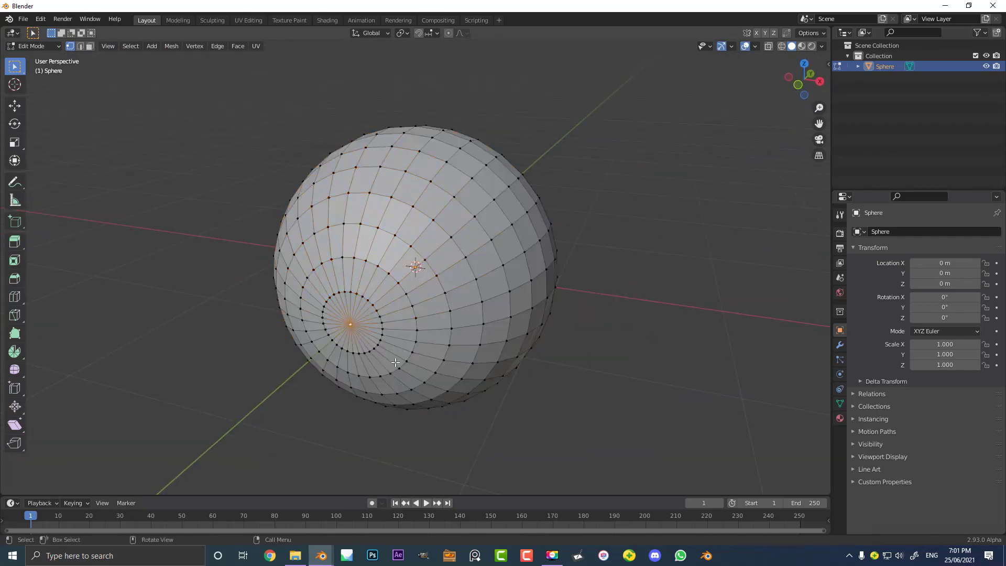
middle_drag(397, 363, 390, 357)
key(KP_1)
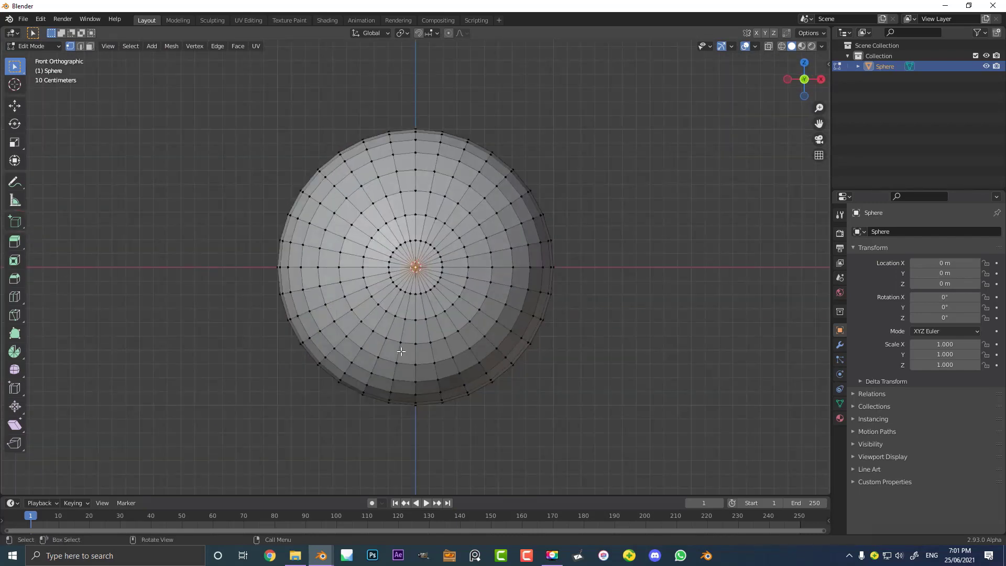
middle_drag(454, 267, 571, 356)
middle_drag(272, 358, 320, 331)
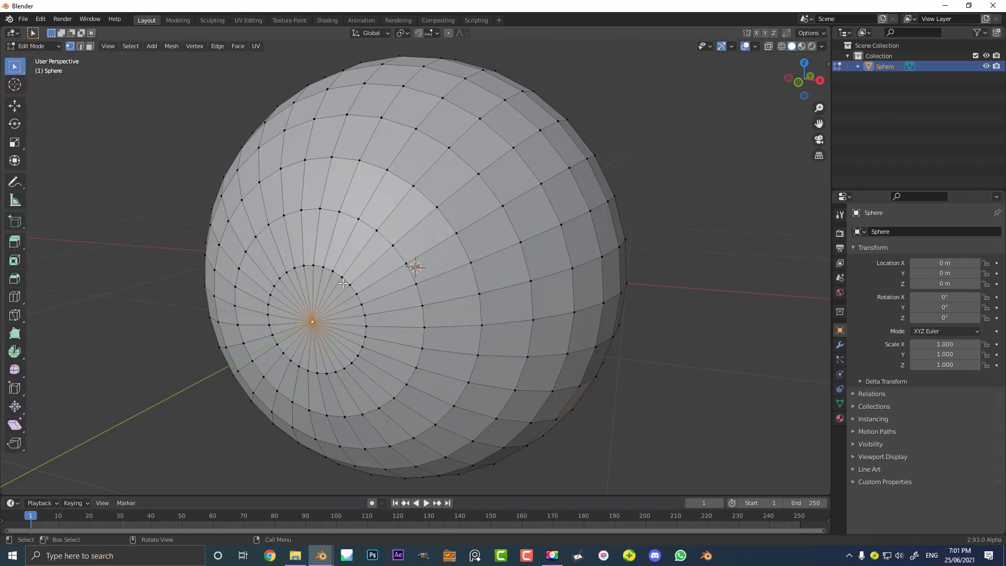
key(ctrl+KP_Add)
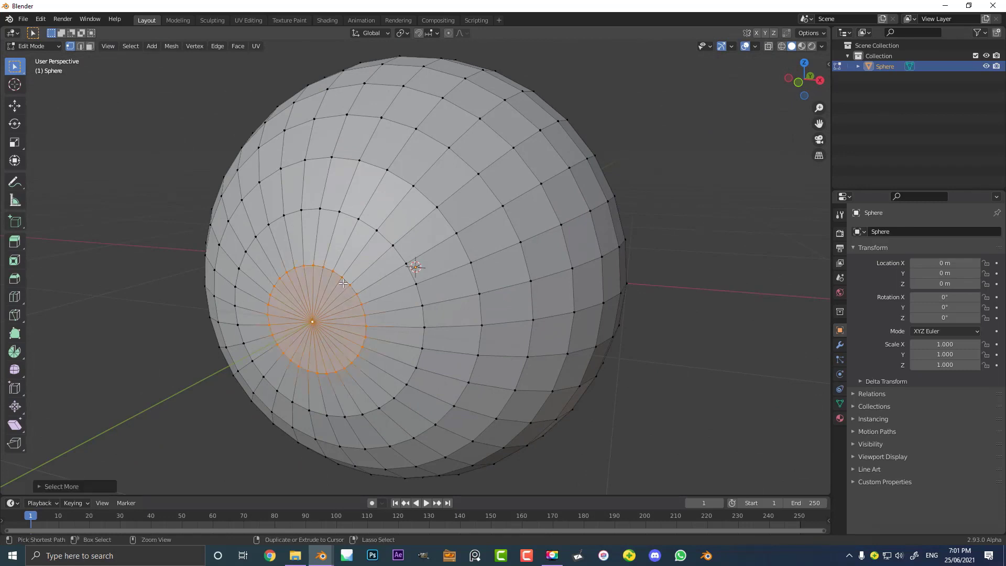
key(ctrl+KP_Add)
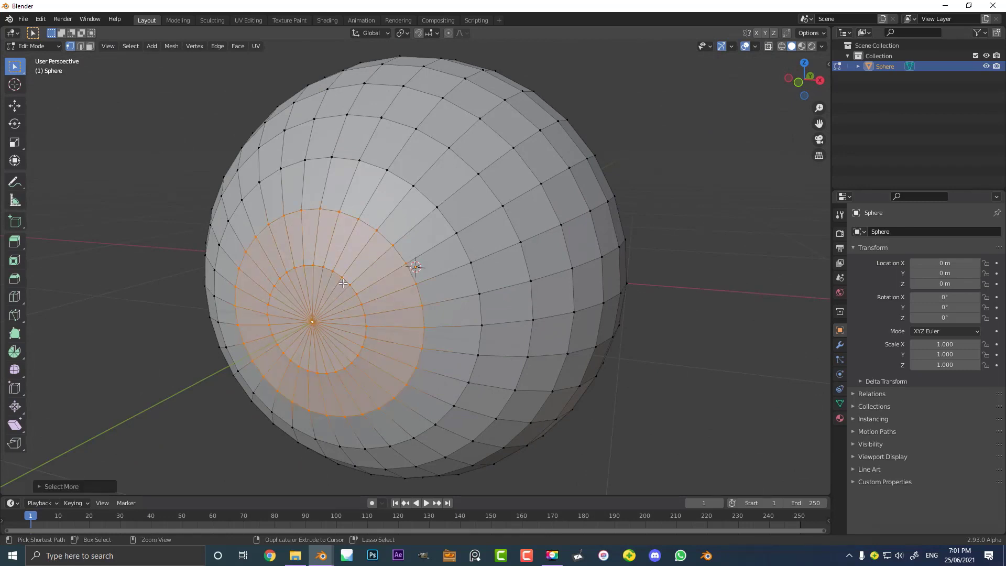
key(ctrl+KP_Add)
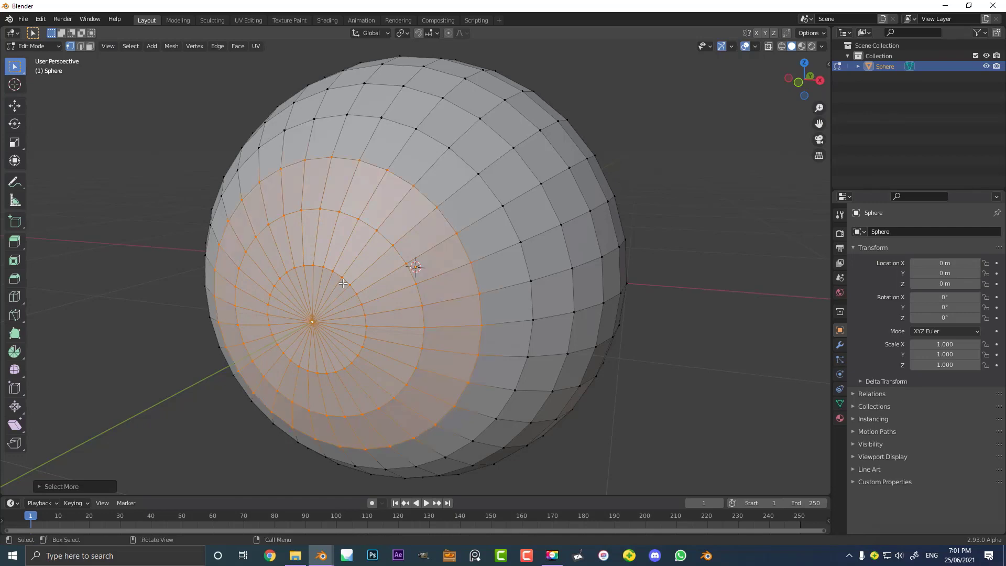
Extrude the selected front cap outward from the sphere by about 0.13 m
scroll(409, 291, down, 3)
middle_drag(409, 291, 415, 266)
scroll(415, 266, up, 2)
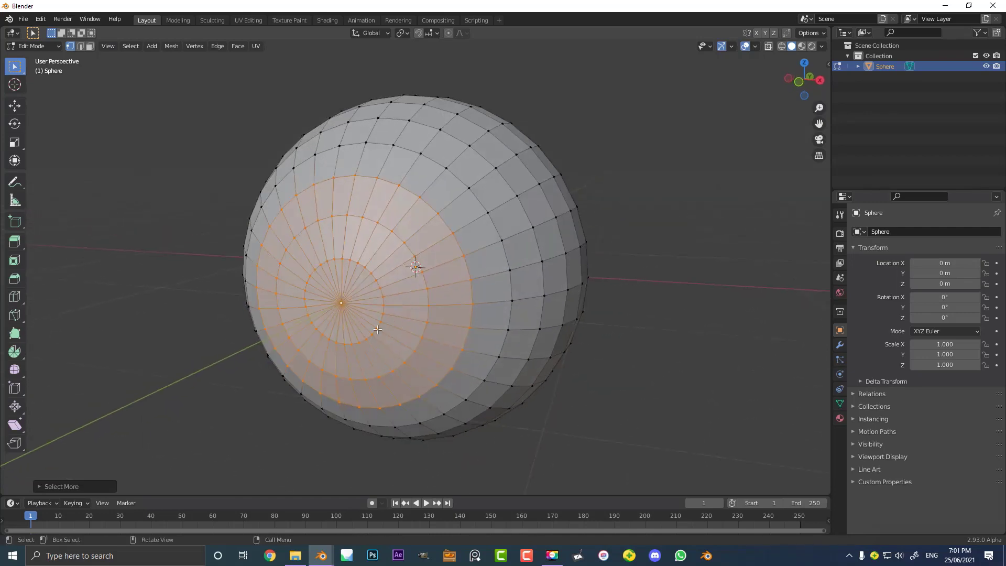
middle_drag(363, 225, 203, 133)
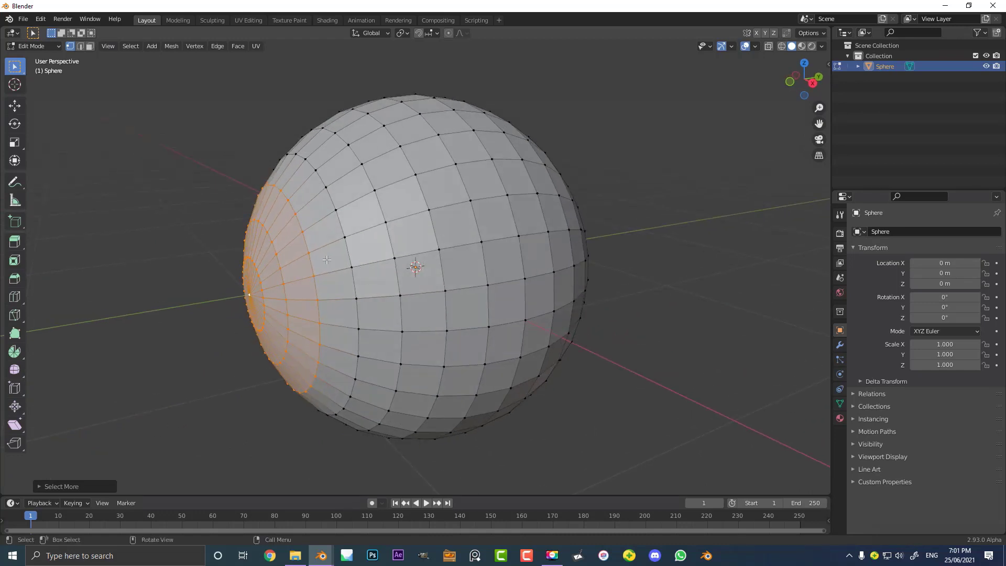
scroll(326, 259, up, 1)
scroll(337, 324, down, 1)
scroll(370, 315, up, 1)
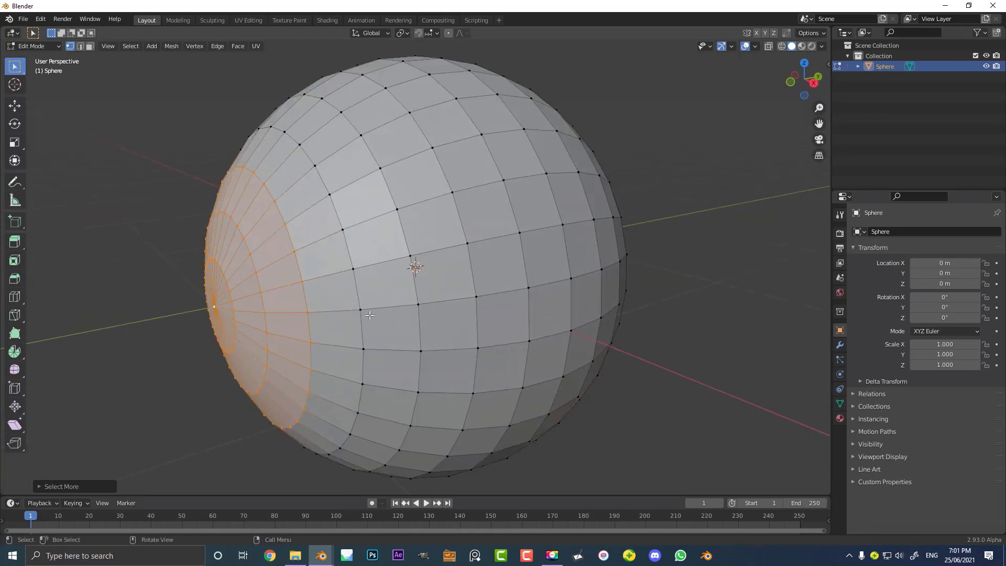
key(e)
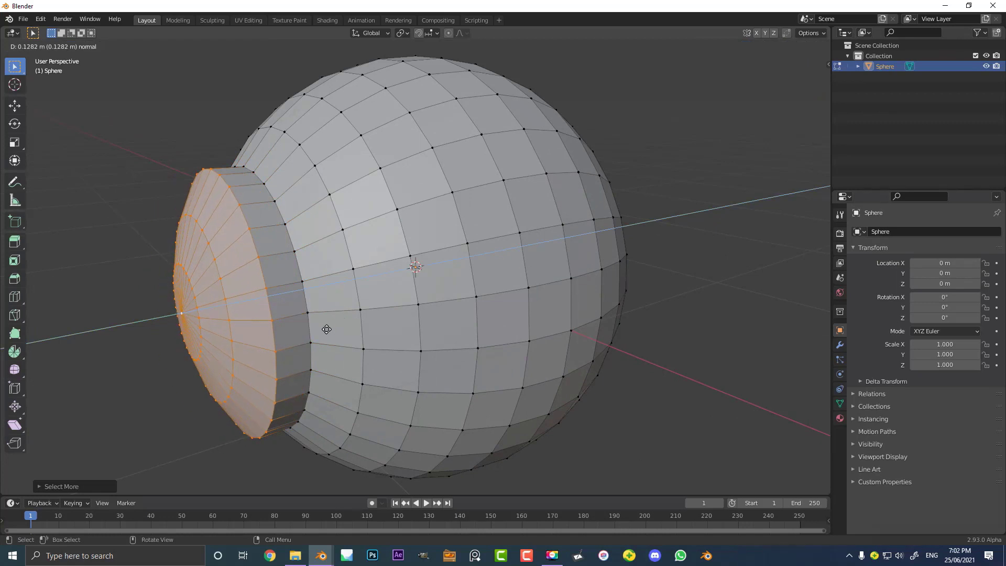
click(326, 329)
Scale the extruded front cap down uniformly within its outer edge
scroll(435, 388, down, 2)
key(s)
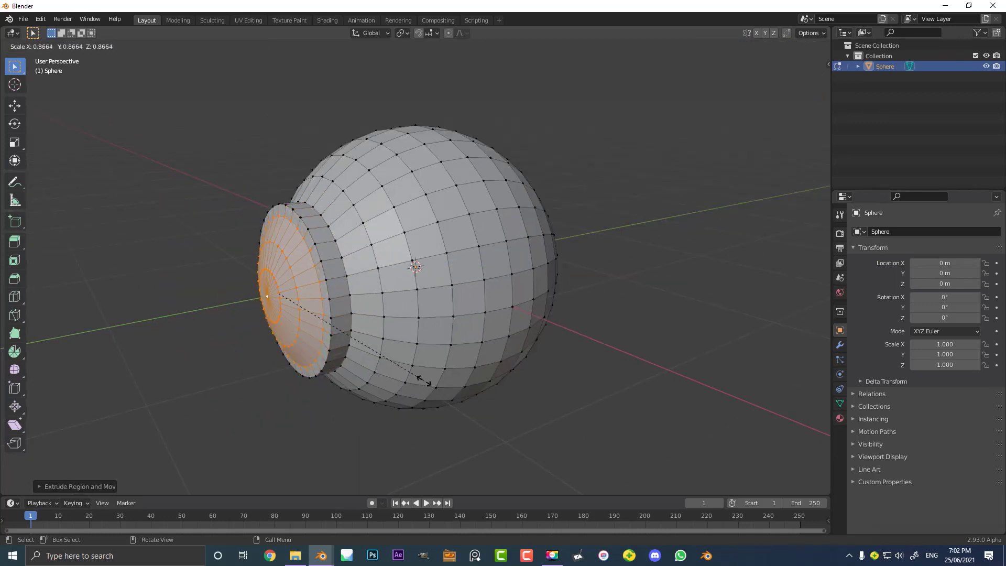
click(399, 370)
Extrude the shrunken front disc inward by about 0.31 m to form a recess behind the rim
middle_drag(398, 370, 371, 330)
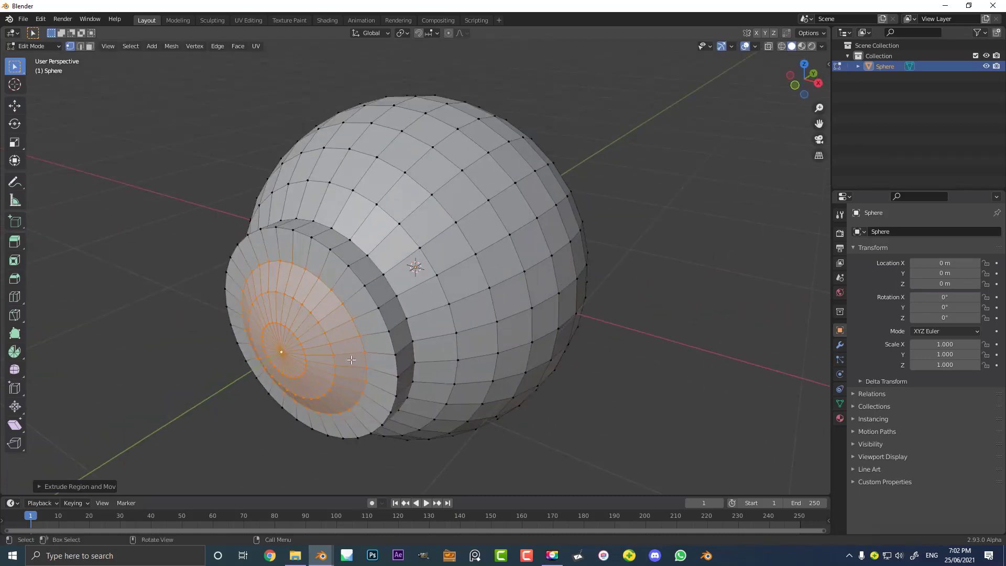
key(e)
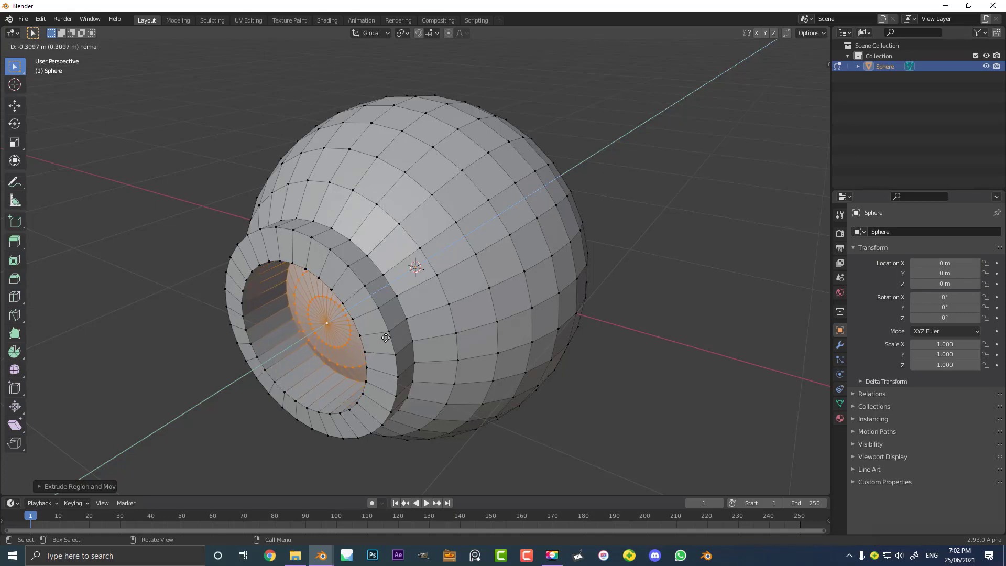
click(386, 337)
Extrude the recessed front disc in place and scale the new faces uniformly to about 0.87
middle_drag(385, 337, 426, 299)
scroll(458, 331, up, 2)
key(e)
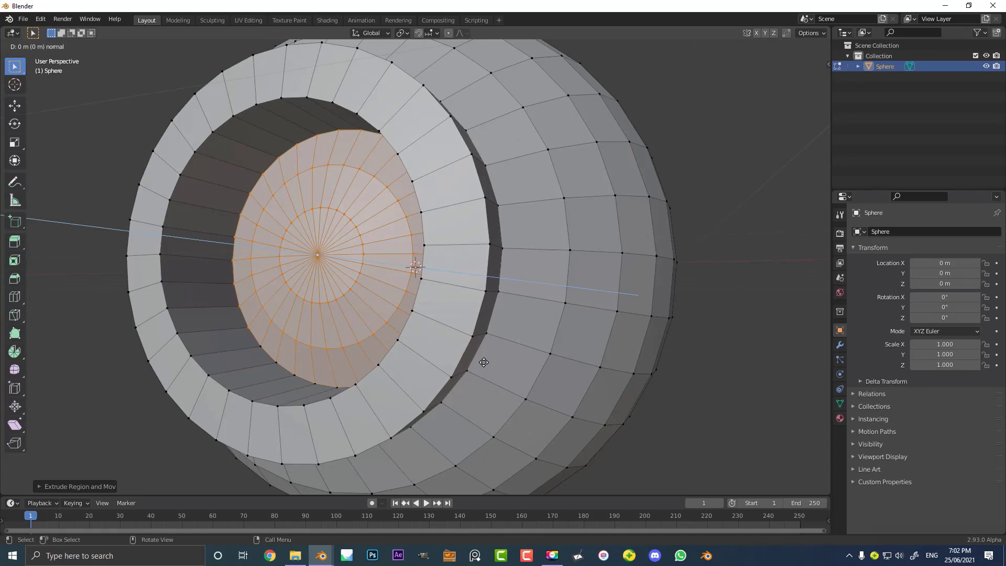
right_click(483, 362)
key(s)
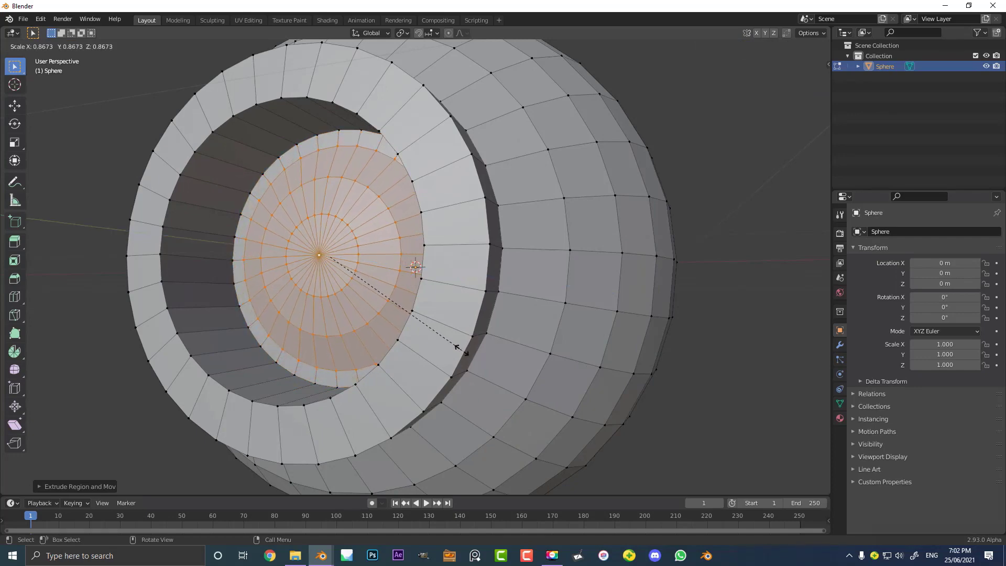
click(461, 348)
Flatten the selected recessed disc by scaling it to 0 along the Y axis
scroll(456, 346, down, 3)
middle_drag(450, 343, 433, 337)
text(s)
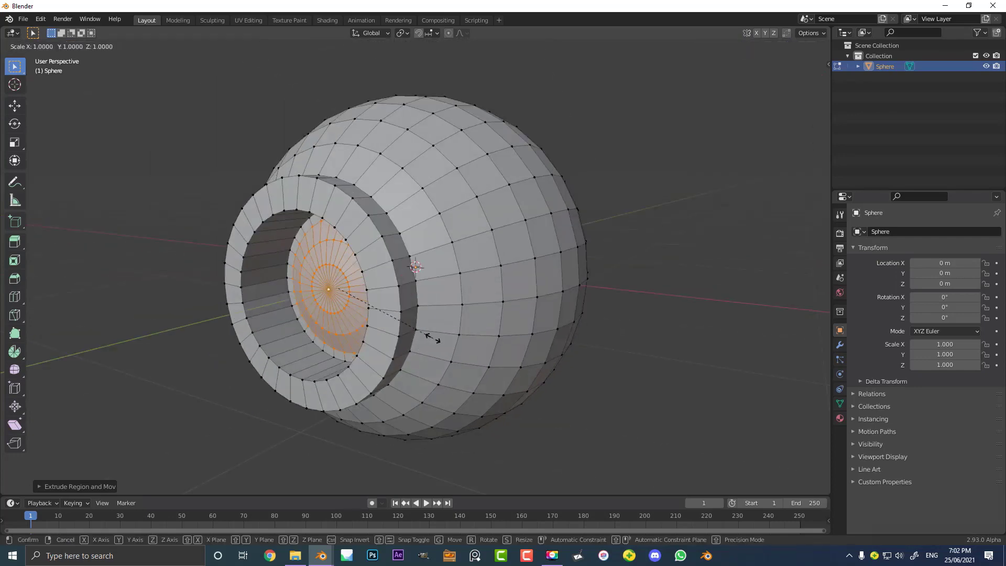
text(y0)
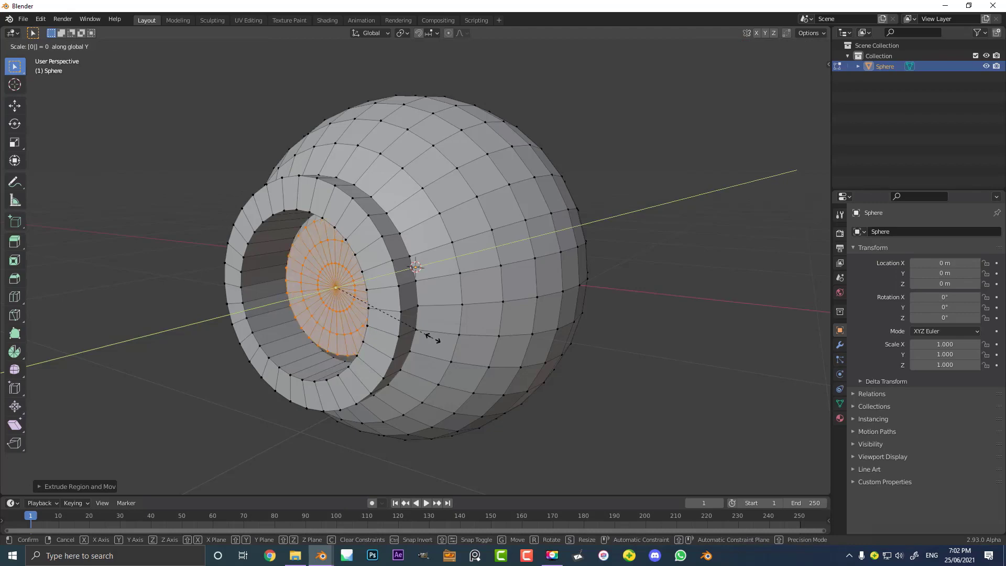
key(Return)
middle_drag(401, 358, 387, 314)
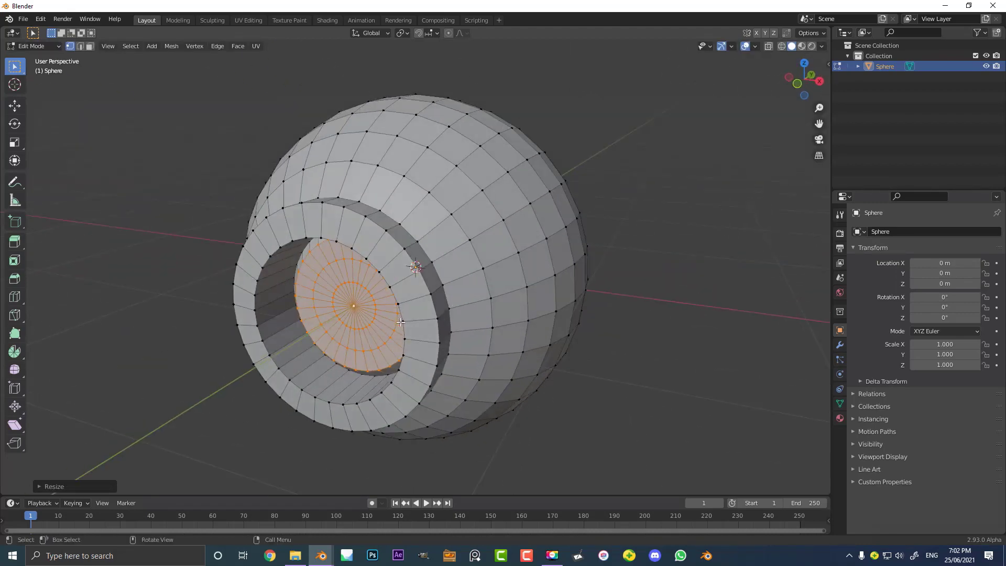
Extrude the flattened disc outward past the front rim to form a protruding cylinder
key(e)
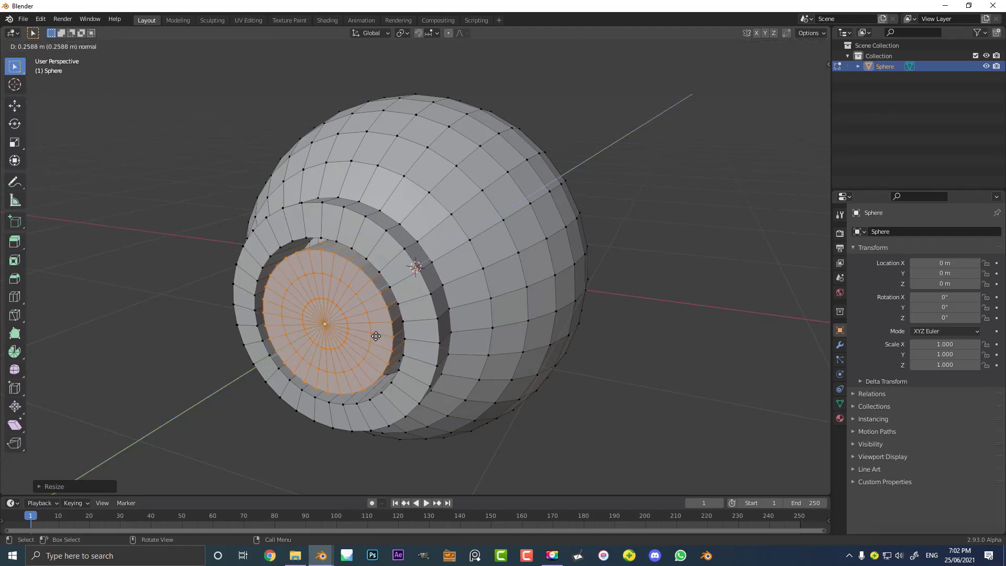
click(338, 349)
middle_drag(339, 349, 448, 361)
Inset the cylinder's end face to about 0.87 scale and extrude it back into the sphere to hollow the tube
key(s)
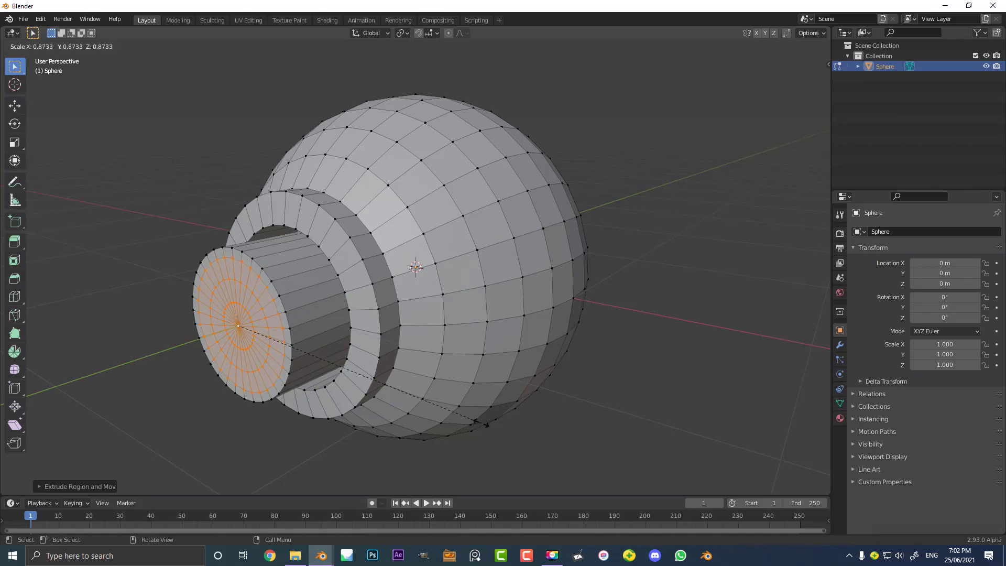
click(477, 422)
key(e)
click(447, 381)
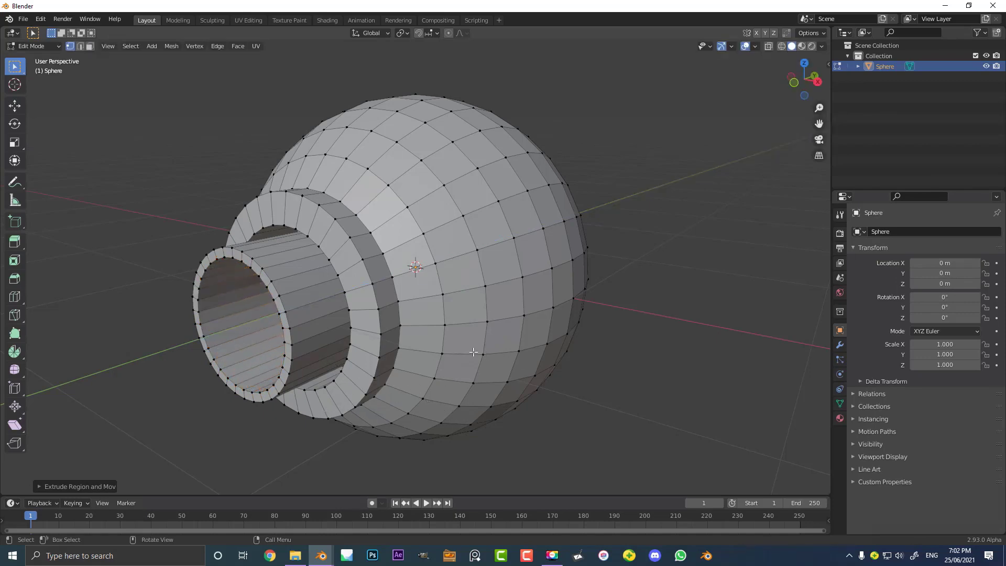
In wireframe display, move the tube's inner end face along the Y axis deeper towards the back of the sphere
mouse_move(518, 359)
middle_down()
mouse_move(511, 323)
mouse_move(400, 265)
middle_up()
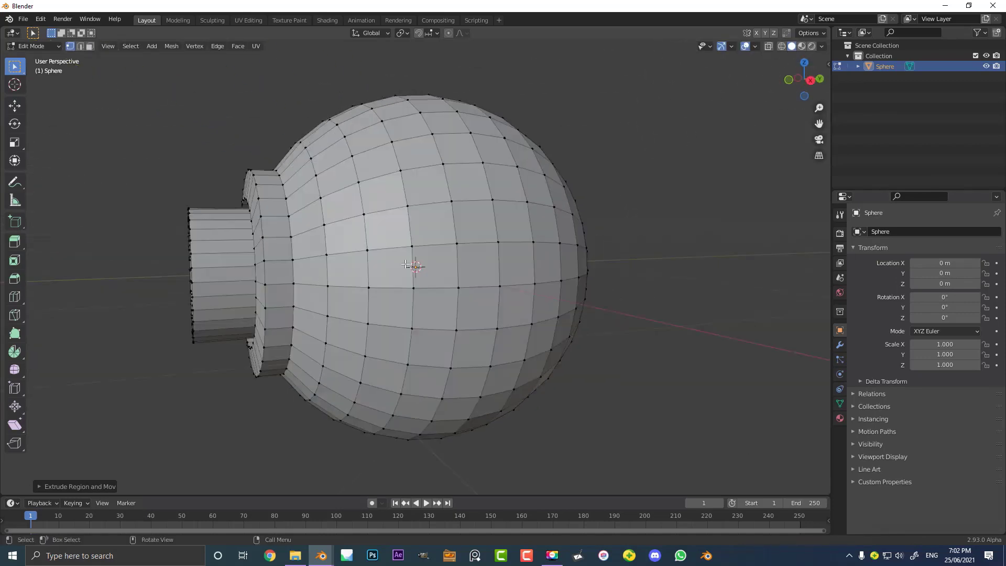
key(z)
click(314, 265)
middle_drag(613, 267, 583, 276)
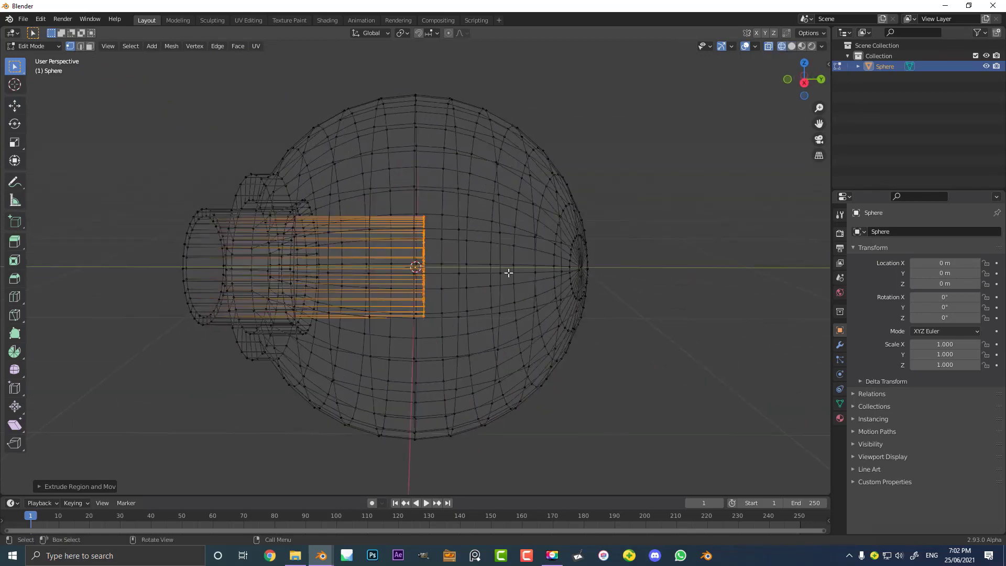
key(g)
key(y)
click(580, 275)
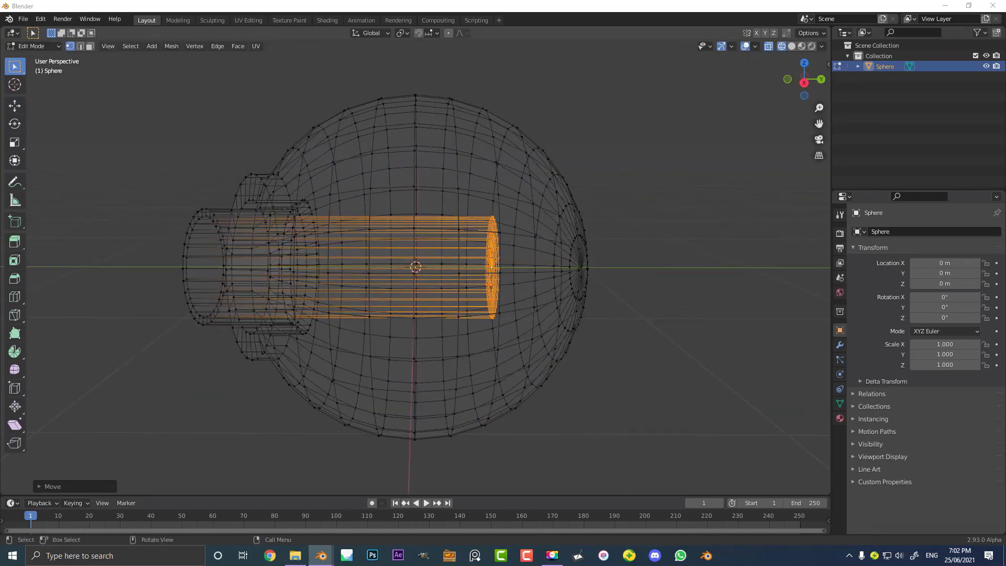
key(g)
mouse_move(582, 274)
middle_down()
mouse_move(606, 279)
mouse_move(590, 275)
middle_up()
key(y)
click(681, 268)
Return to solid shading and leave Edit Mode for Object Mode
key(z)
click(491, 304)
middle_drag(491, 304, 409, 281)
scroll(414, 273, up, 2)
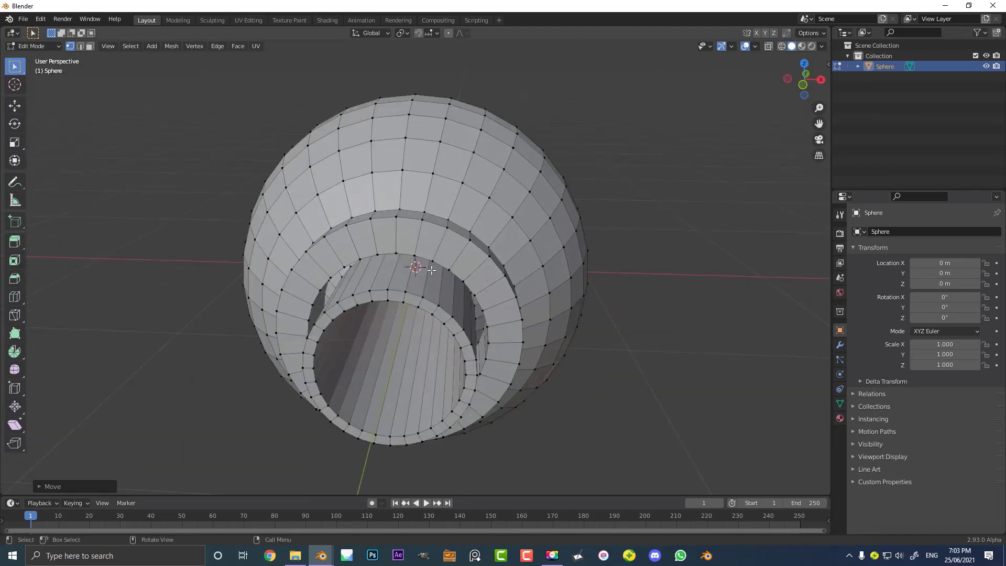
key(Tab)
Add a Bevel modifier to the sphere
middle_drag(481, 288, 468, 291)
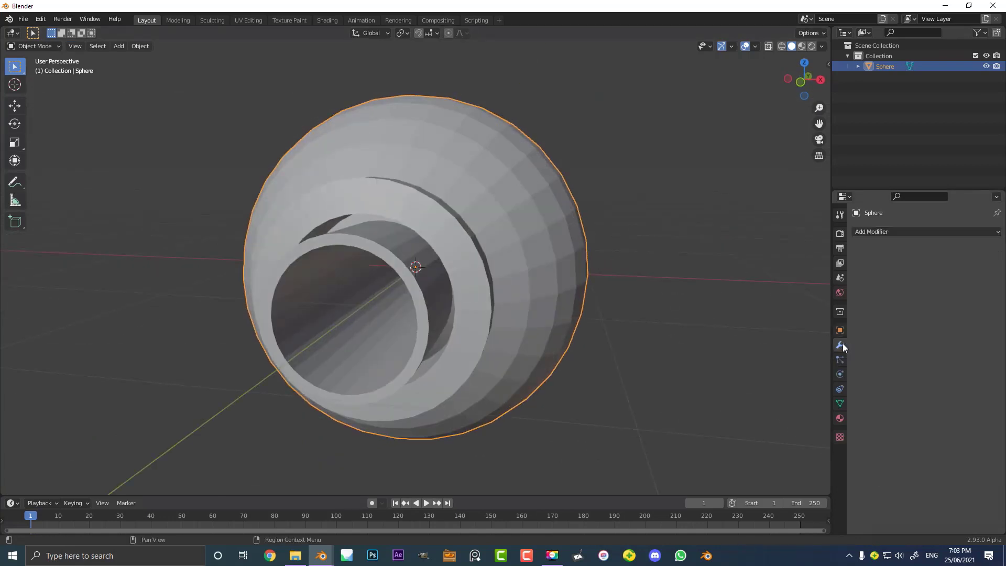
click(875, 230)
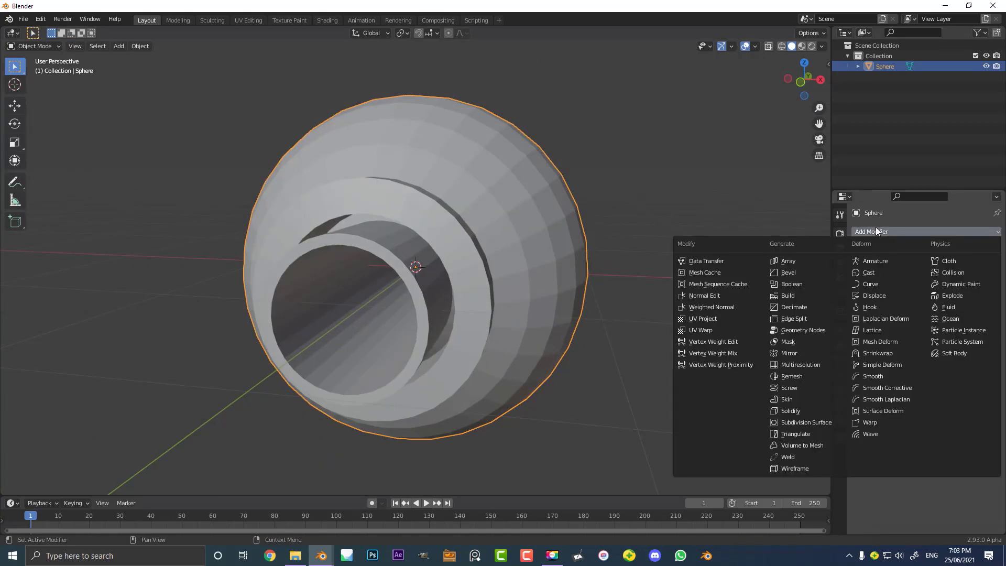
click(796, 270)
middle_drag(796, 269, 614, 267)
scroll(614, 267, up, 3)
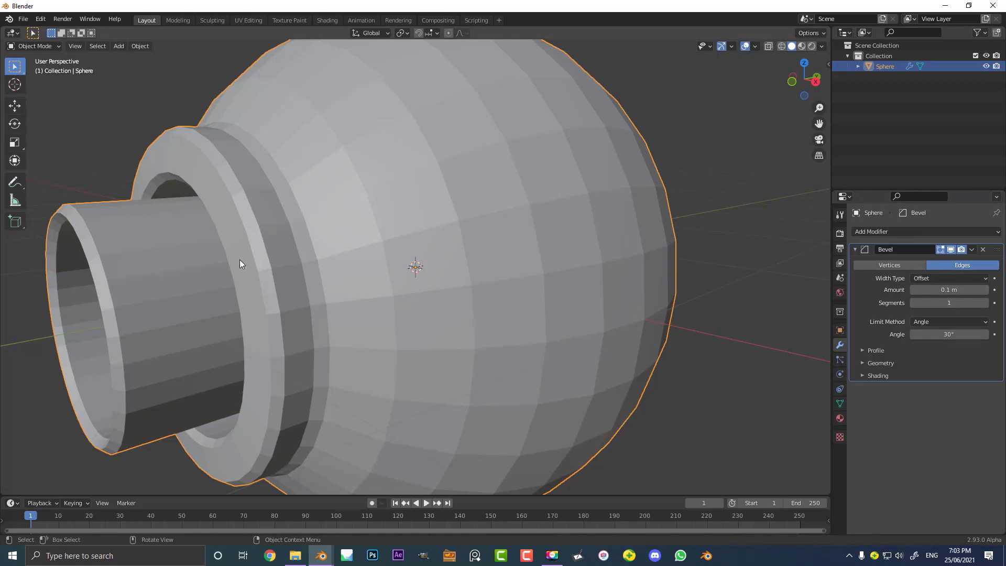
Set the bevel amount to 0.012 m and its segments to 3
scroll(240, 259, up, 5)
scroll(297, 209, down, 5)
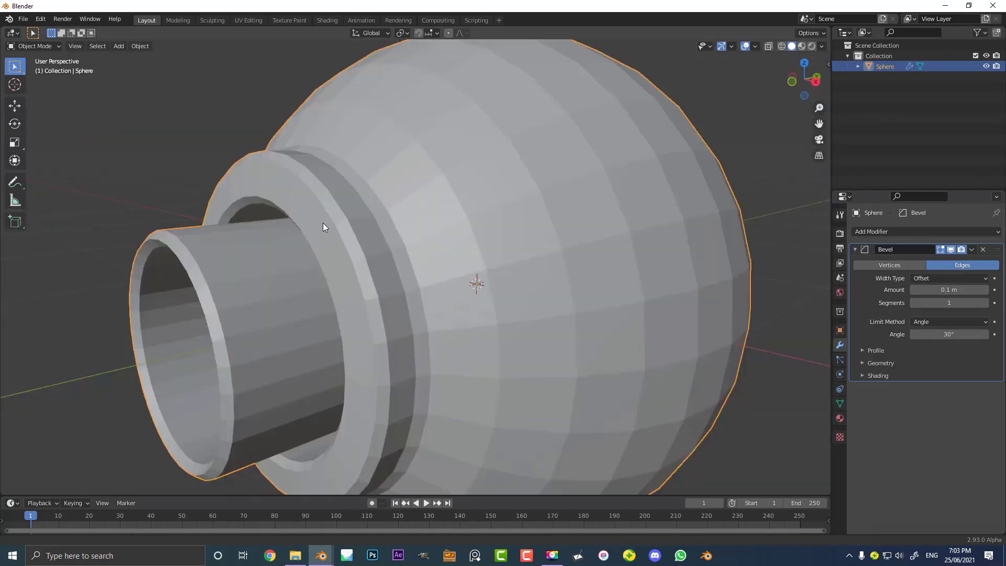
scroll(323, 222, up, 4)
drag(952, 288, 946, 289)
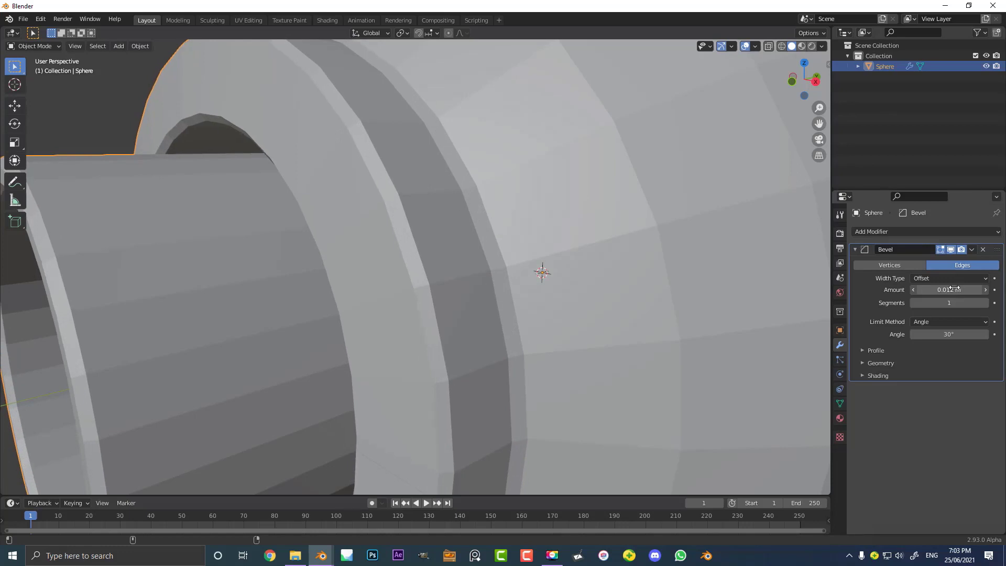
double_click(986, 304)
Apply Shade Smooth to the whole sphere object
scroll(447, 237, down, 8)
click(138, 47)
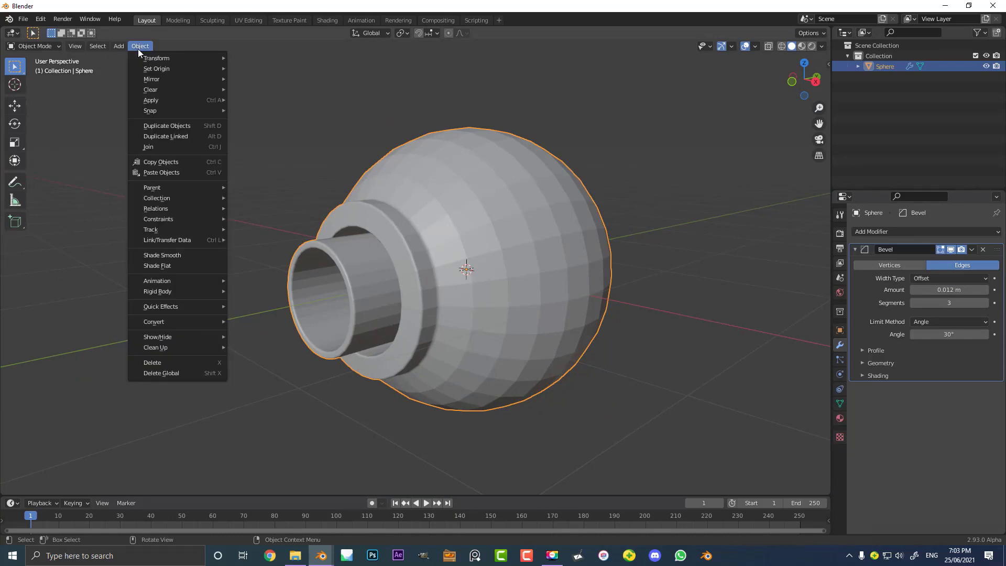
click(163, 255)
scroll(163, 259, up, 1)
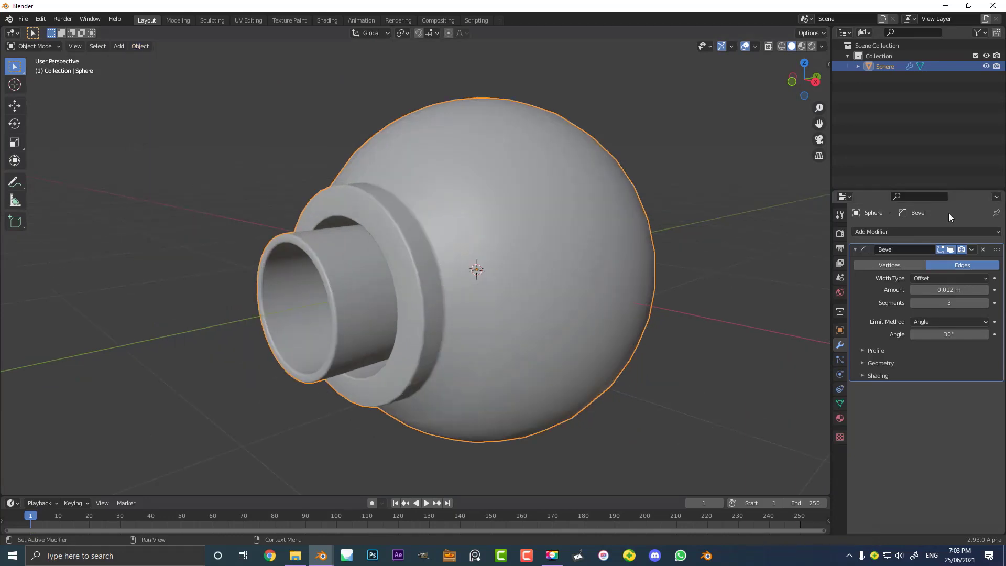
Add a Subdivision Surface modifier to the sphere after the bevel
click(901, 232)
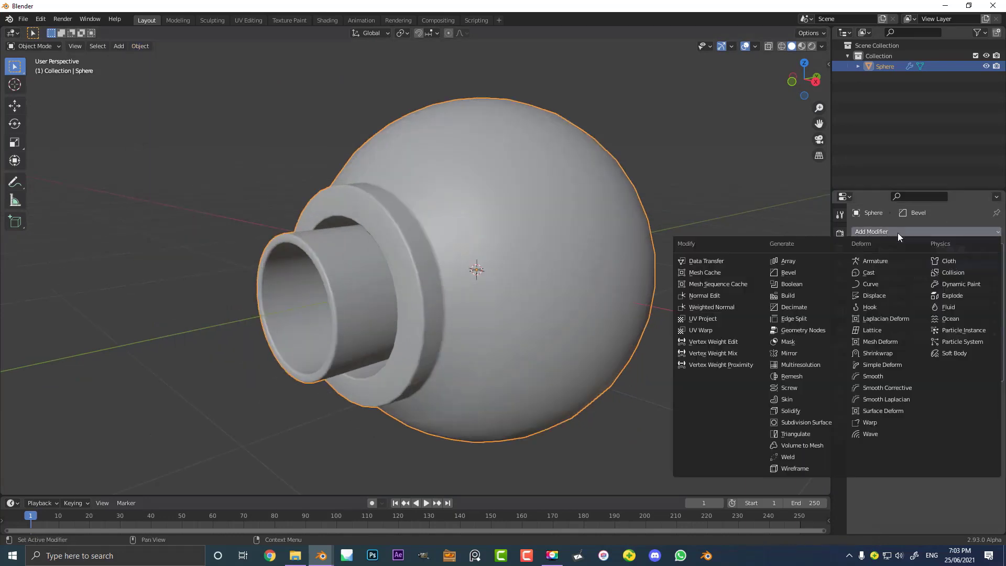
click(821, 421)
middle_drag(376, 292, 492, 284)
scroll(451, 272, up, 7)
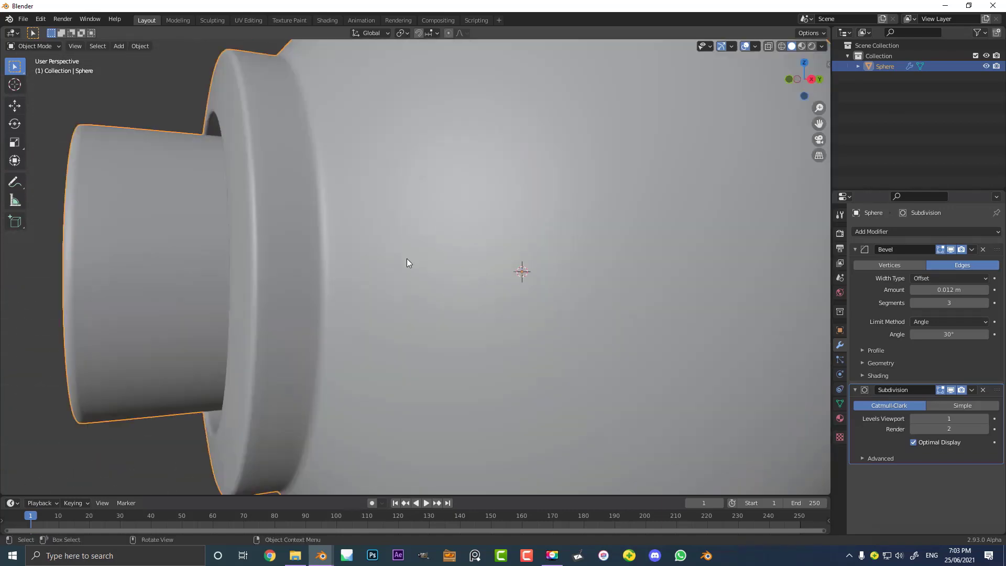
scroll(438, 234, down, 3)
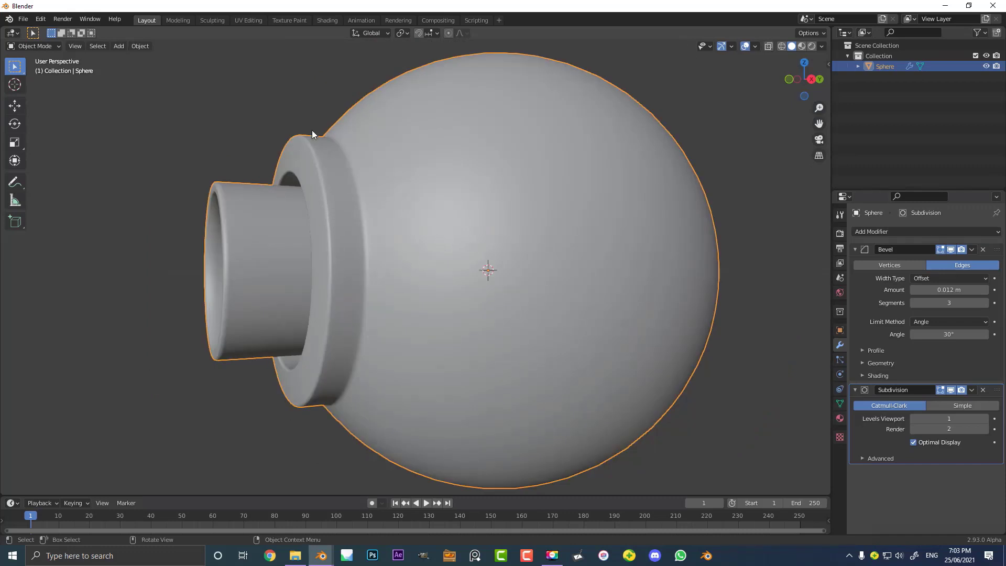
middle_drag(312, 130, 432, 156)
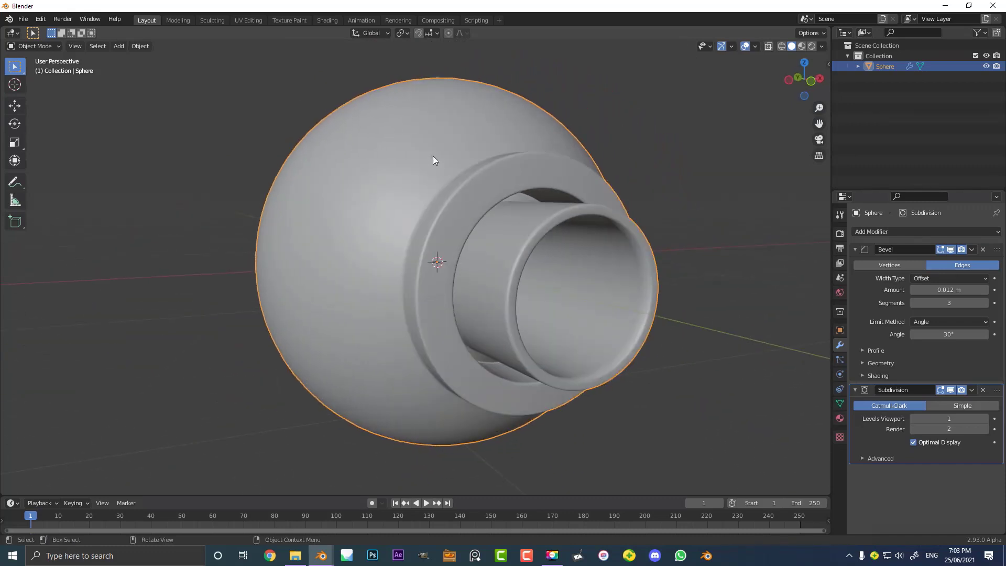
In front view, move the sphere up along the Z axis so that its underside rests at ground level
key(KP_1)
scroll(460, 175, down, 4)
key(g)
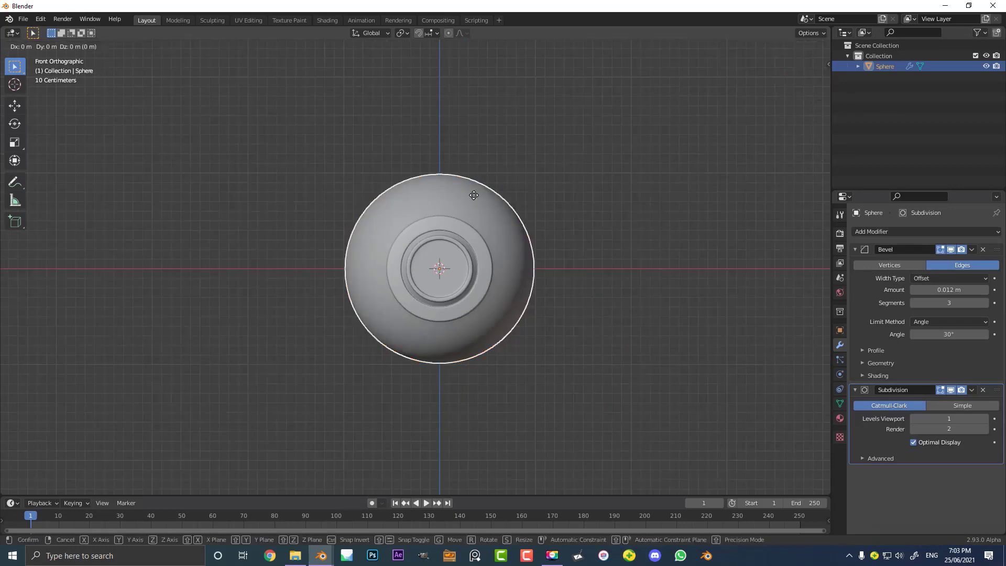
key(z)
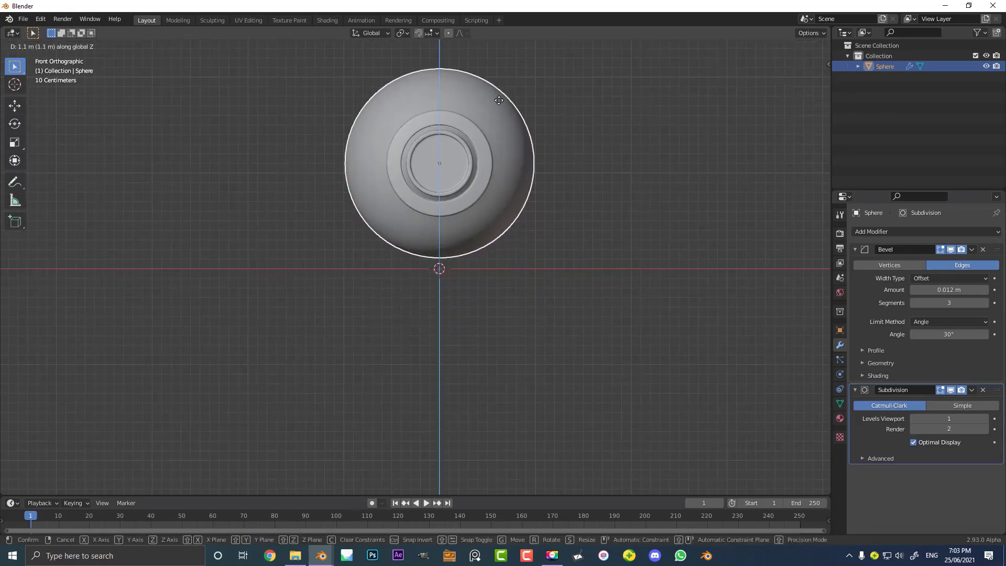
click(544, 96)
middle_drag(543, 97, 472, 174)
scroll(548, 189, up, 2)
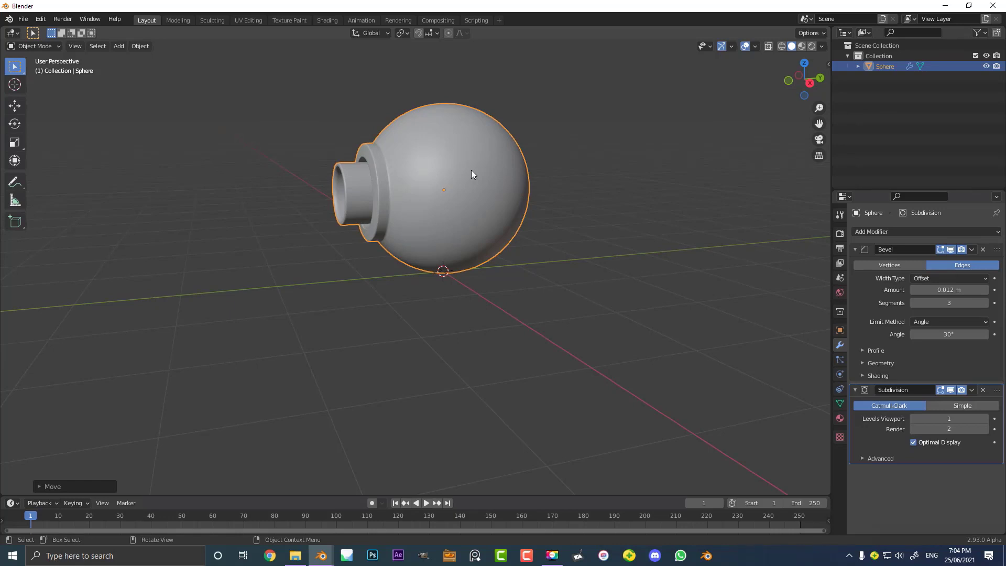
Add a mesh plane at the origin beneath the sphere as the ground
middle_drag(470, 169, 445, 201)
scroll(418, 204, down, 3)
key(shift+a)
mouse_move(420, 196)
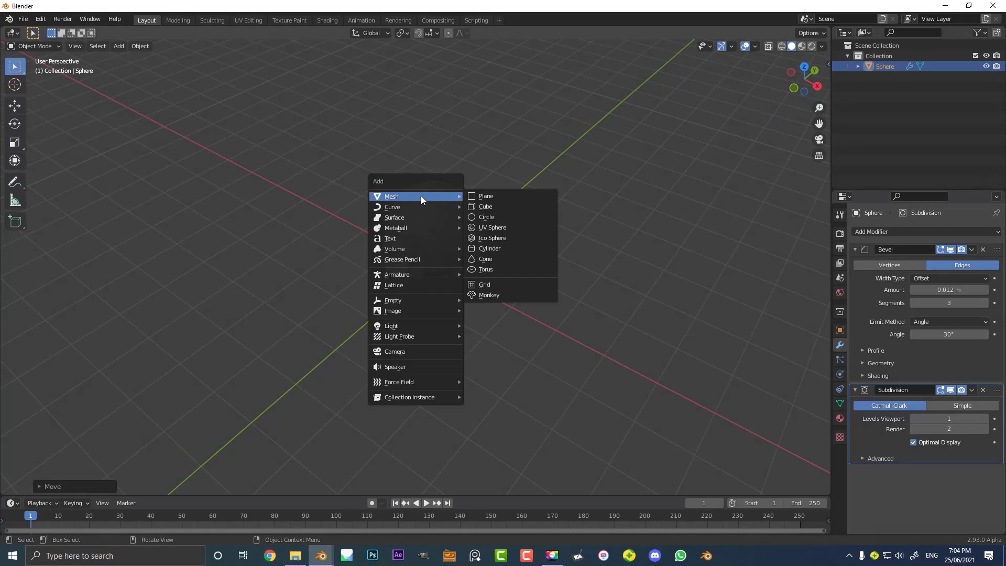
click(496, 197)
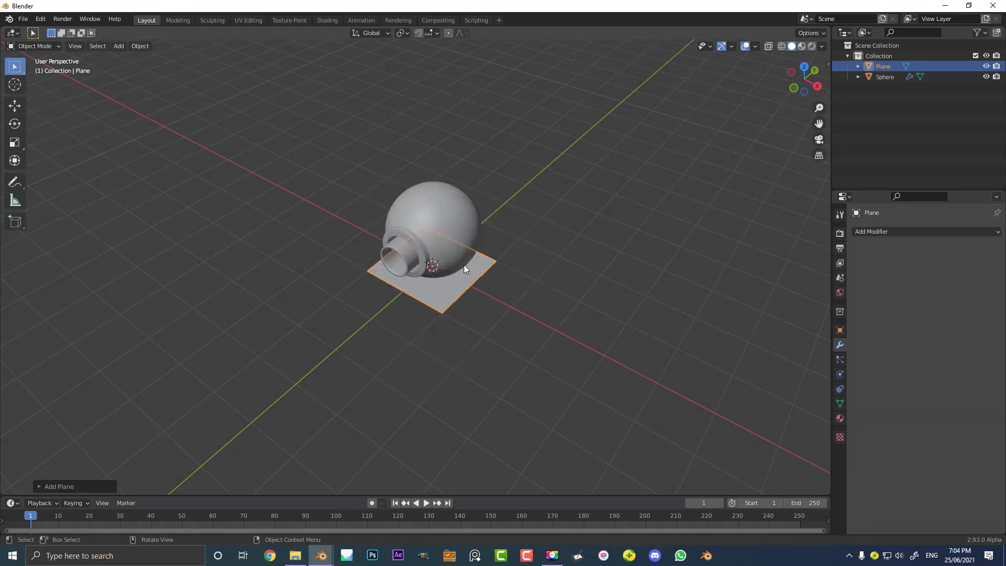
scroll(470, 291, down, 1)
Scale the ground plane up uniformly to a scale of about 6.77, roughly 13.5 m per side
key(s)
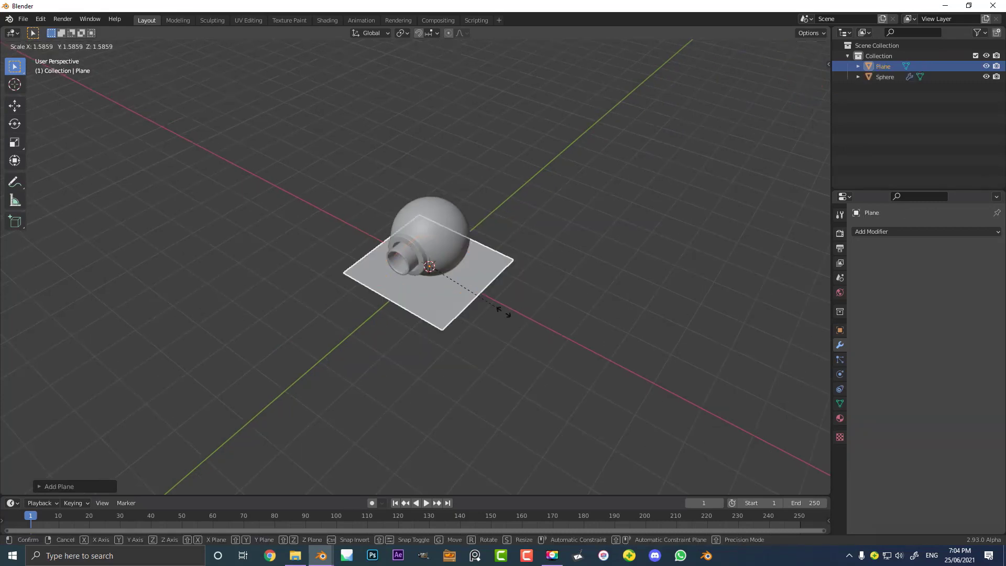
click(723, 406)
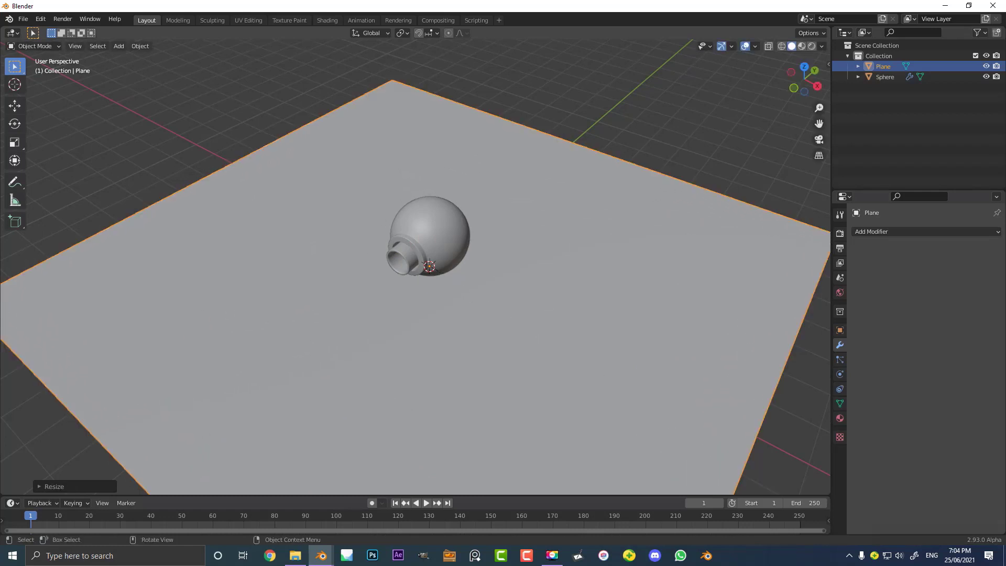
middle_drag(723, 358, 755, 350)
scroll(755, 351, down, 1)
key(s)
click(690, 332)
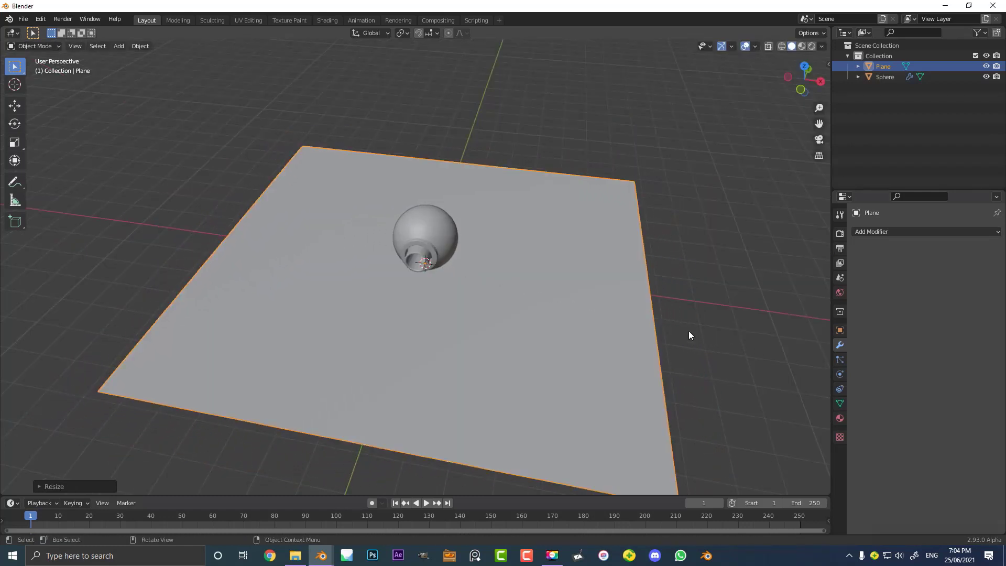
middle_drag(688, 335, 608, 256)
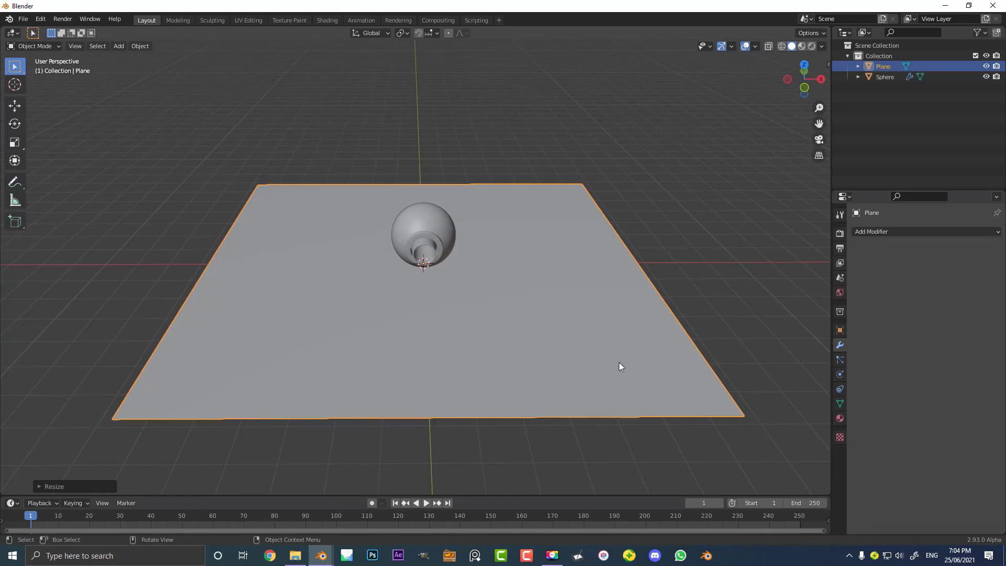
Scale the ground plane along the Y axis to a Y scale of about 17.17, roughly 34.3 m long
key(n)
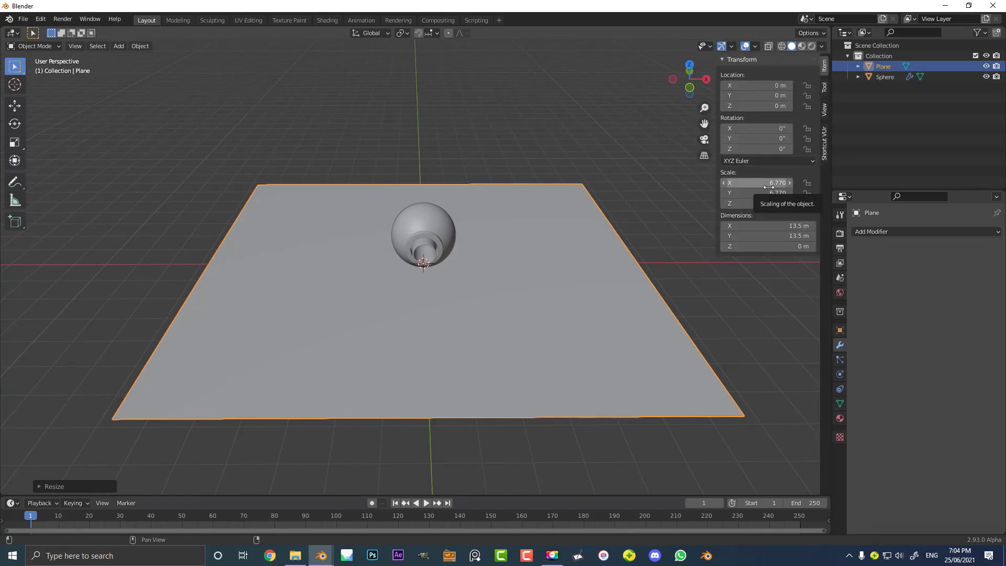
scroll(502, 282, down, 4)
middle_drag(502, 282, 422, 313)
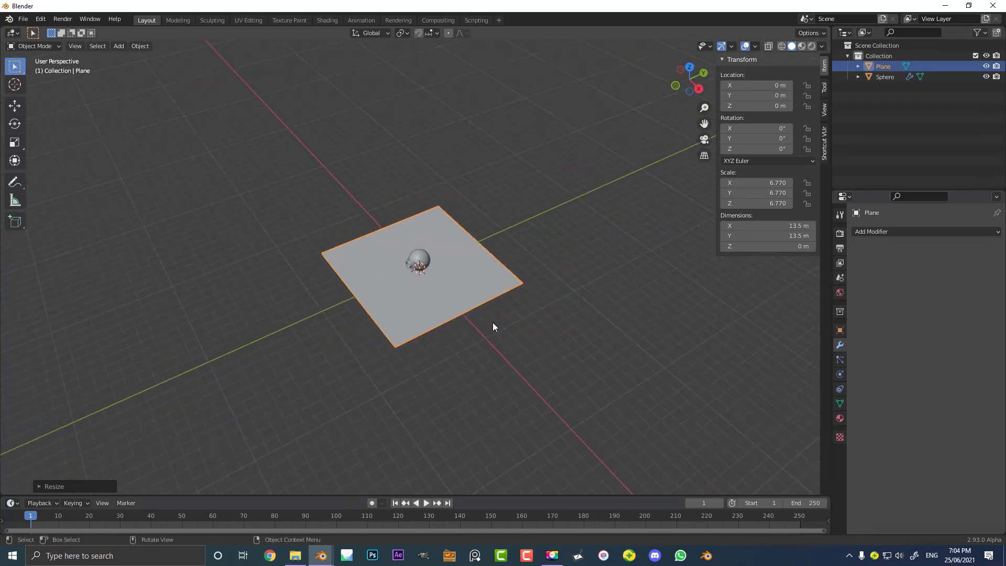
key(s)
key(y)
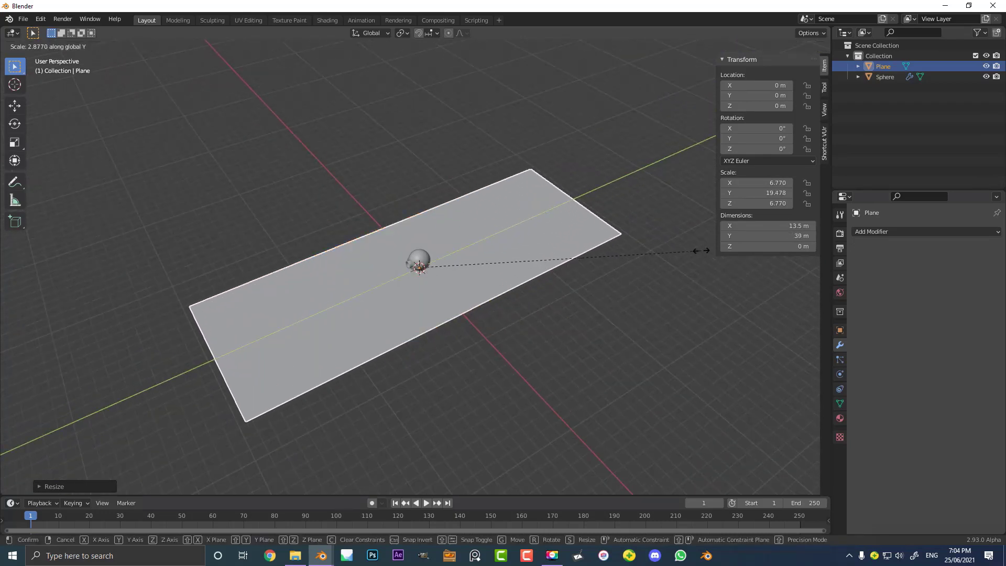
click(661, 271)
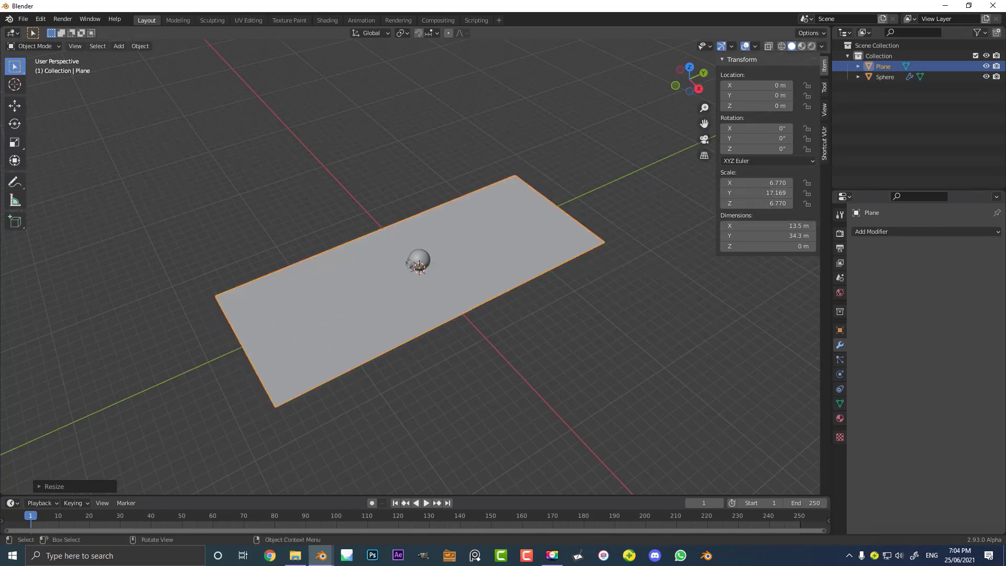
Move the ground plane about 5.37 m along the positive Y axis so more ground extends behind the sphere
middle_drag(439, 263, 439, 263)
key(g)
key(y)
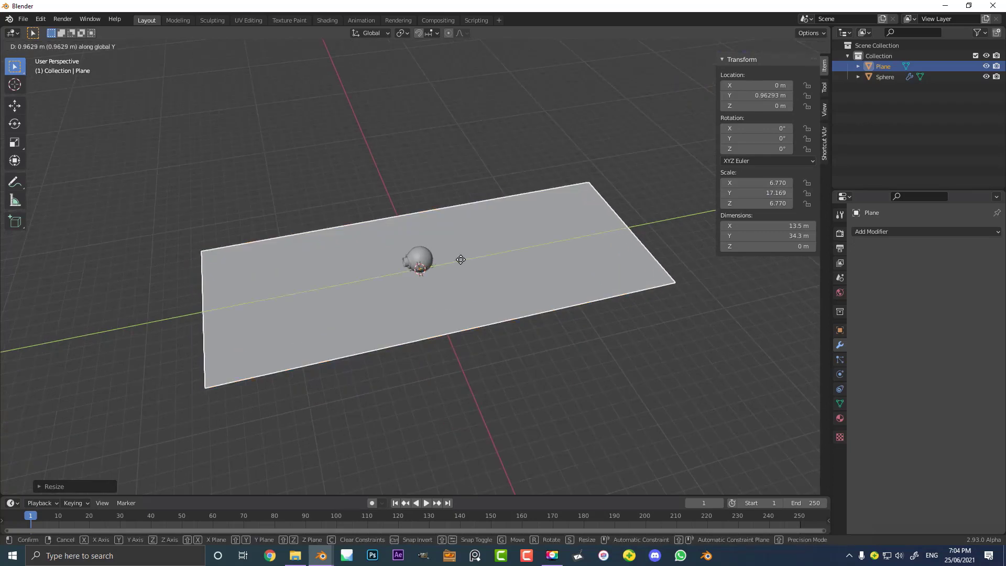
click(507, 260)
middle_drag(520, 266, 511, 232)
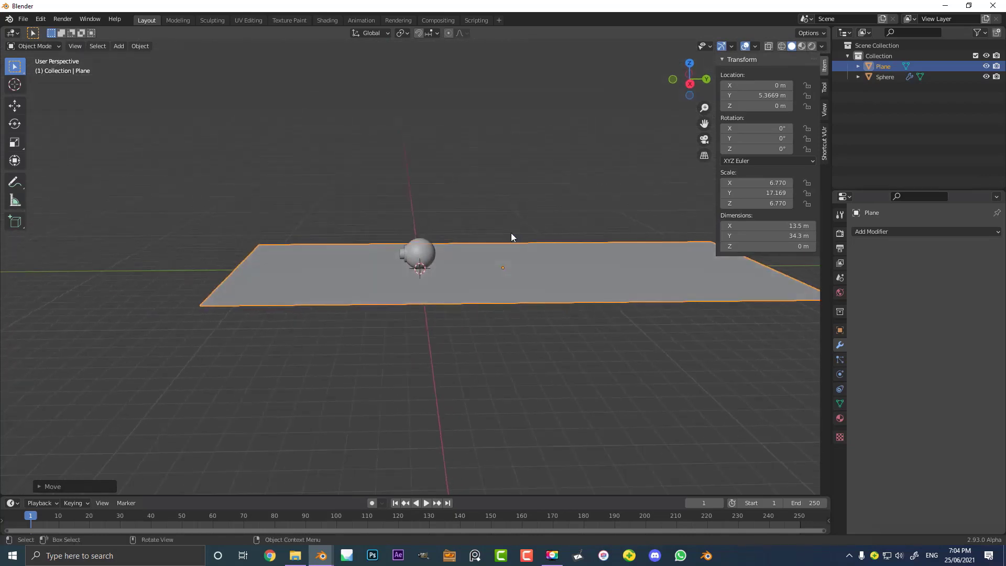
In Edit Mode, add two evenly spaced loop cuts across the width of the ground plane
middle_drag(366, 252, 176, 277)
middle_drag(345, 308, 397, 272)
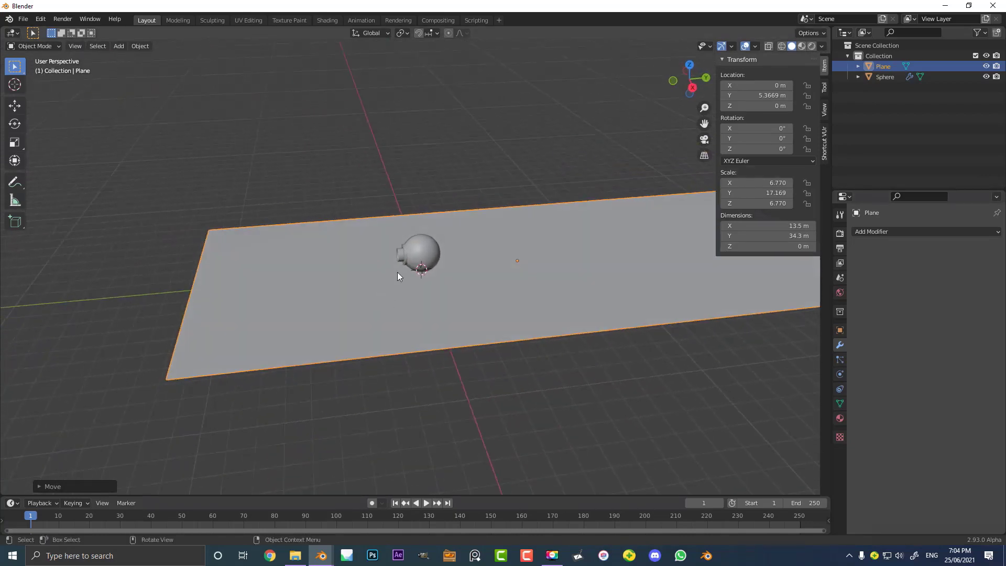
middle_drag(332, 267, 337, 294)
key(Tab)
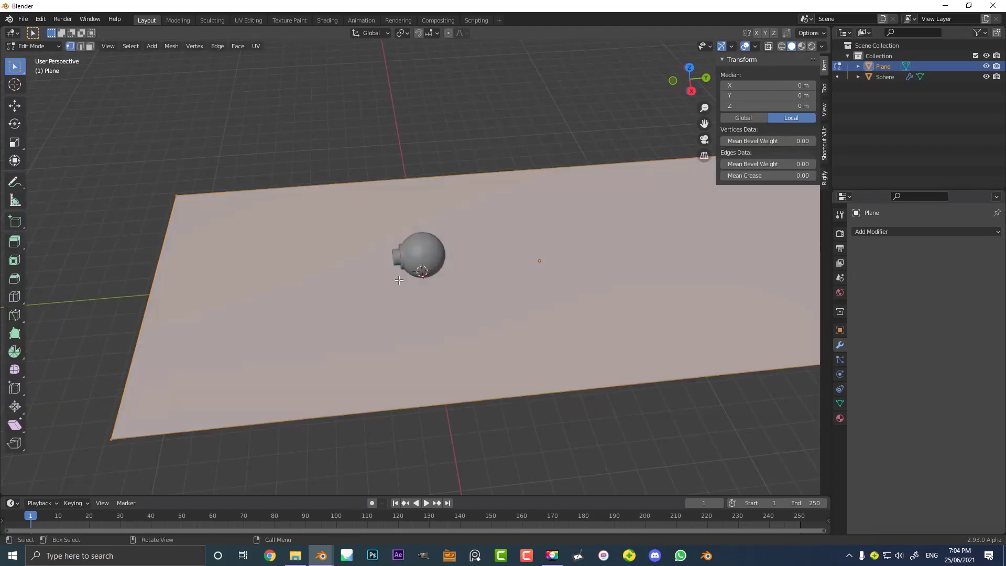
shift+middle_drag(412, 283, 299, 285)
scroll(419, 315, down, 3)
scroll(447, 348, up, 1)
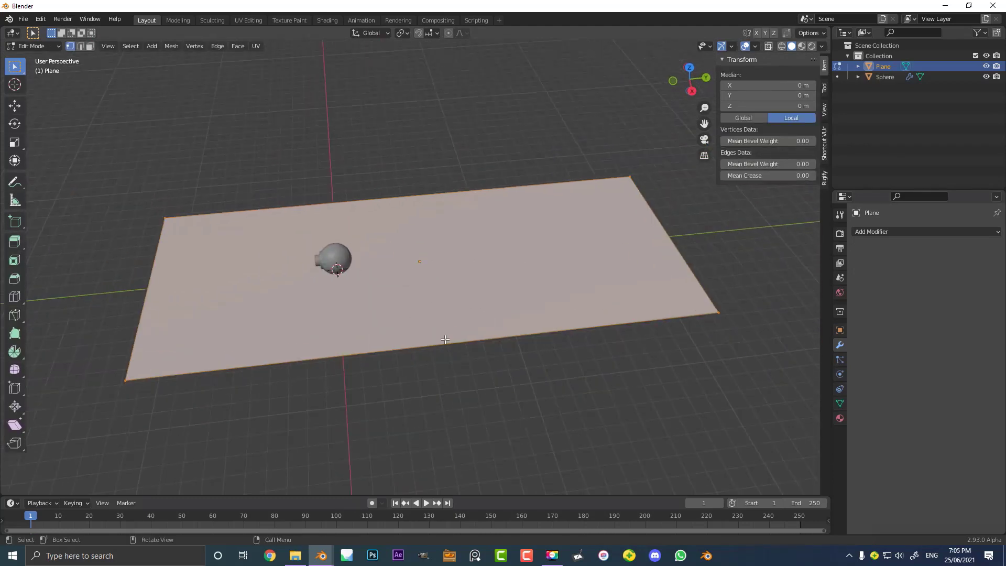
key(ctrl)
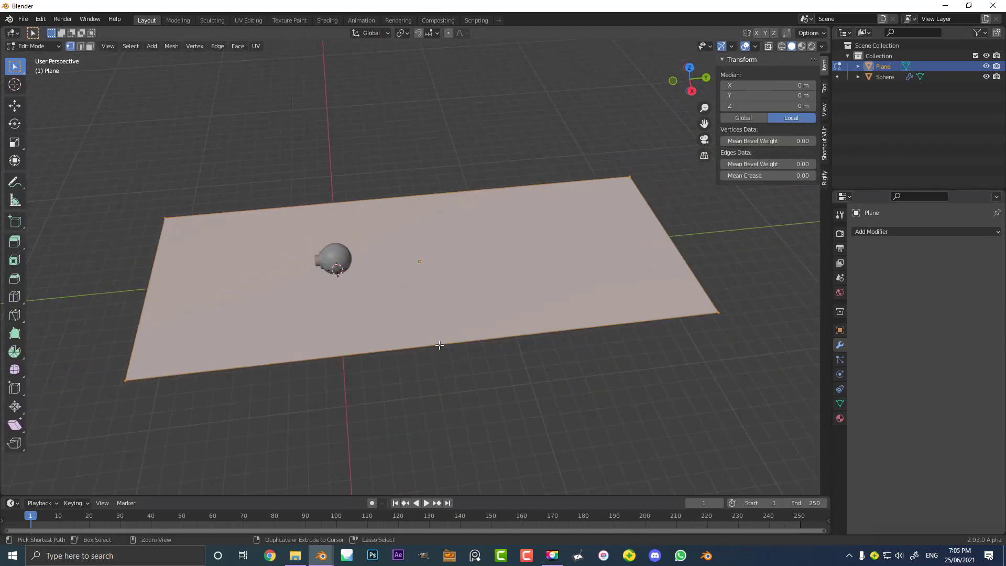
key(ctrl+r)
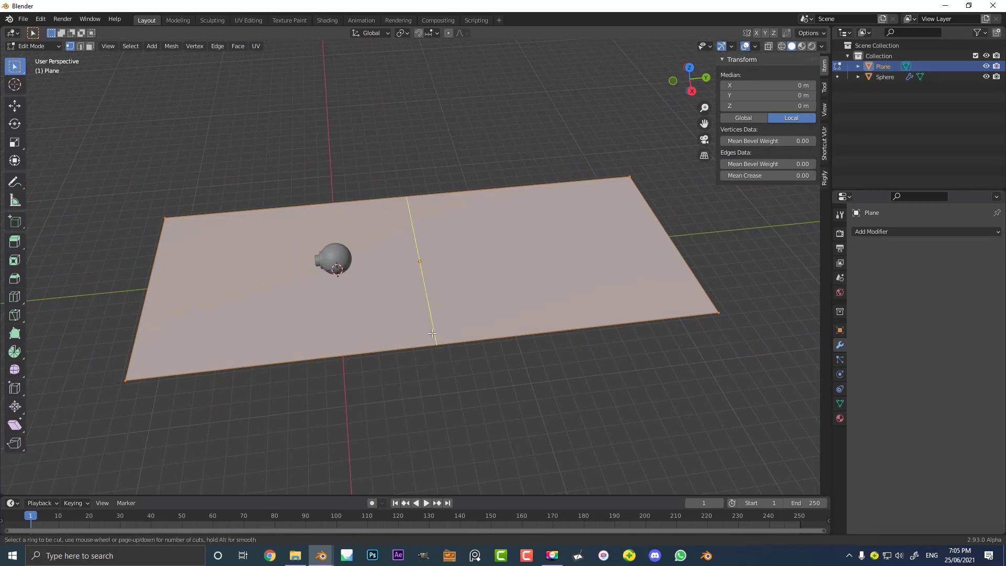
scroll(433, 333, up, 1)
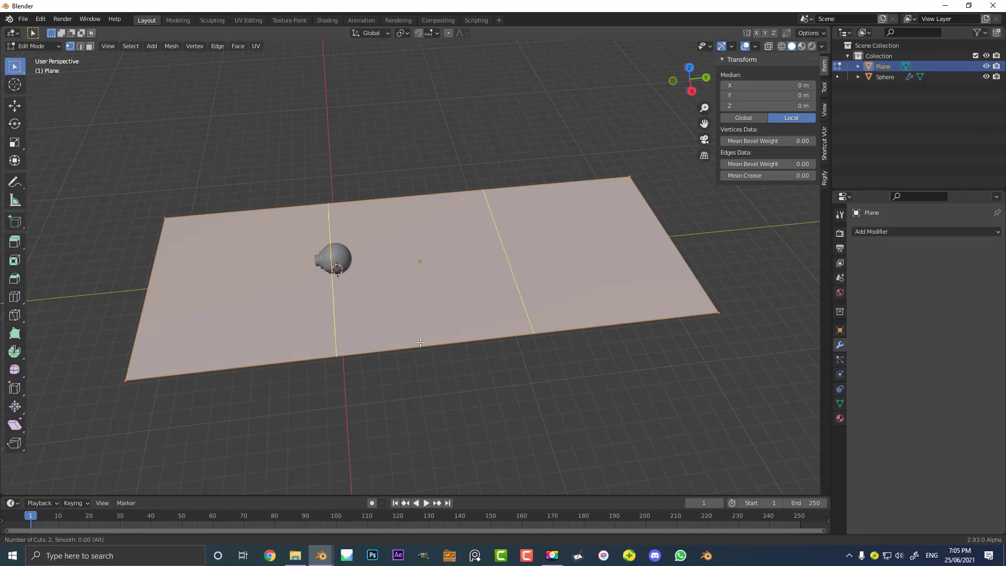
click(419, 343)
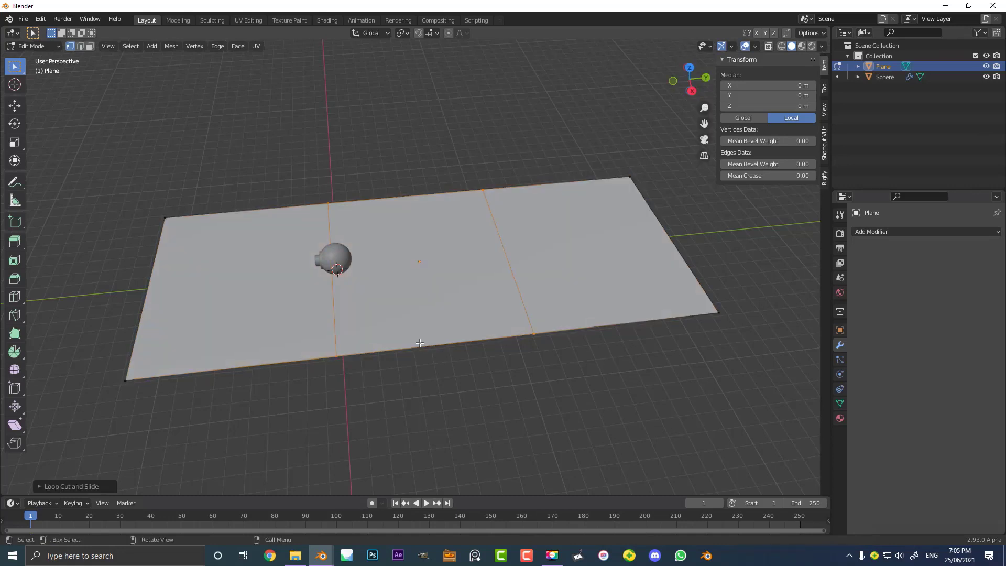
Subdivide the entire ground plane mesh with 22 cuts and return to Object Mode
middle_drag(467, 144, 375, 197)
scroll(386, 207, up, 3)
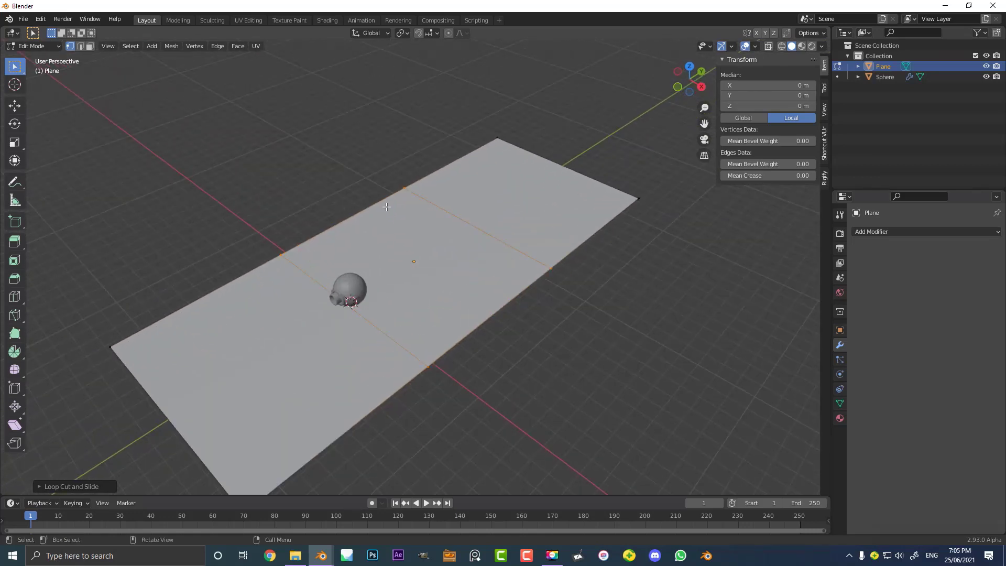
key(a)
right_click(385, 199)
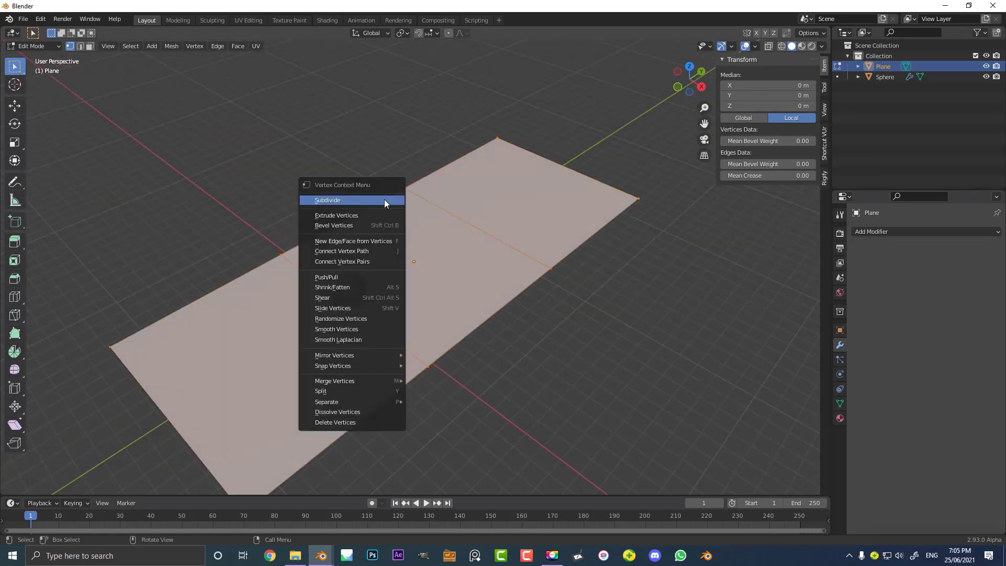
click(360, 199)
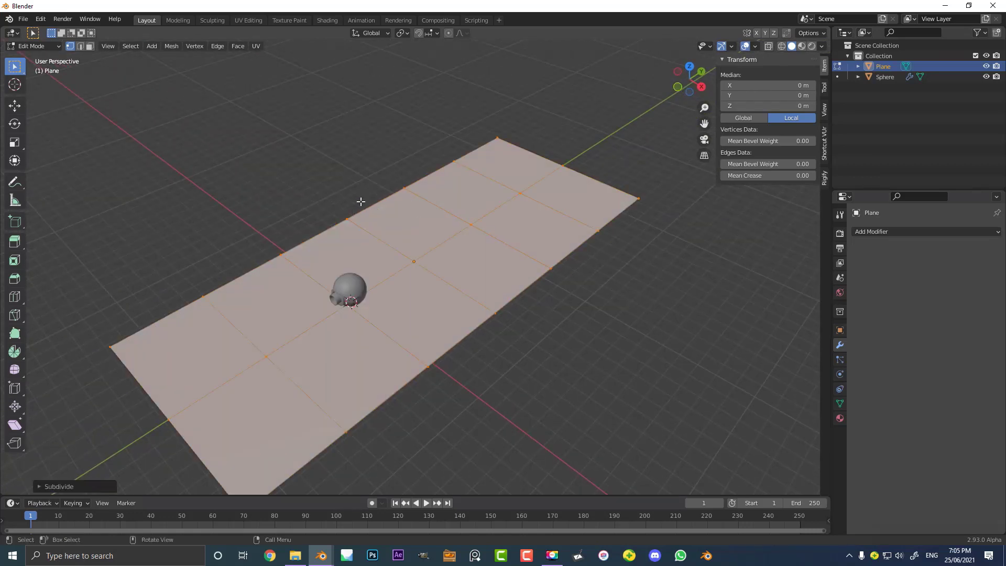
click(55, 485)
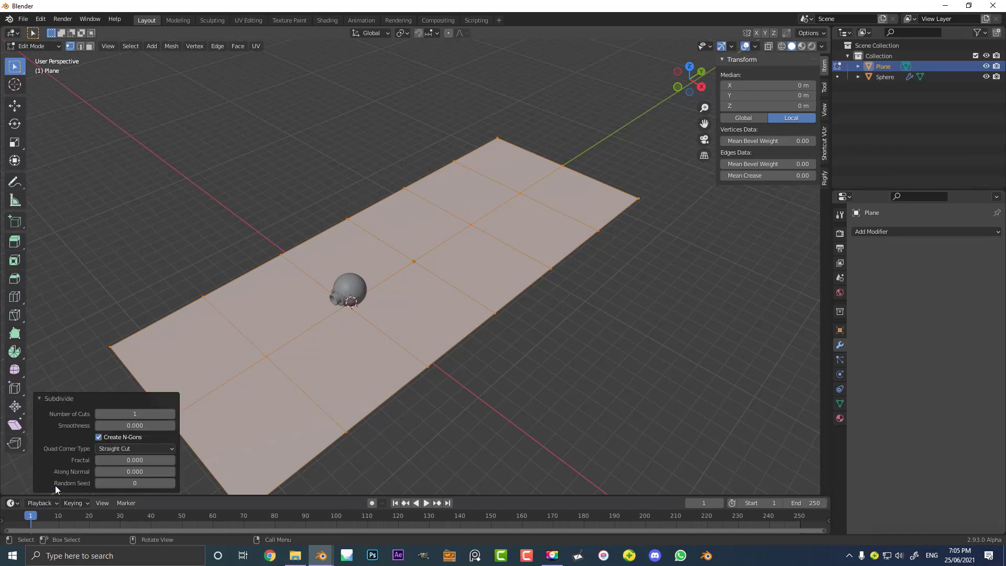
double_click(133, 414)
text(22)
key(Return)
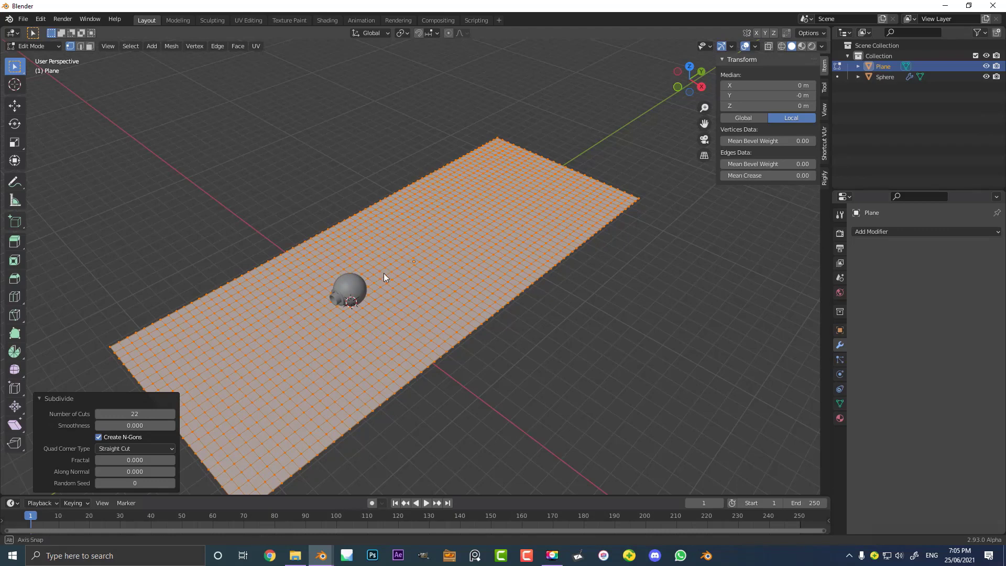
key(Tab)
Apply the scale of the ground plane
scroll(461, 252, up, 3)
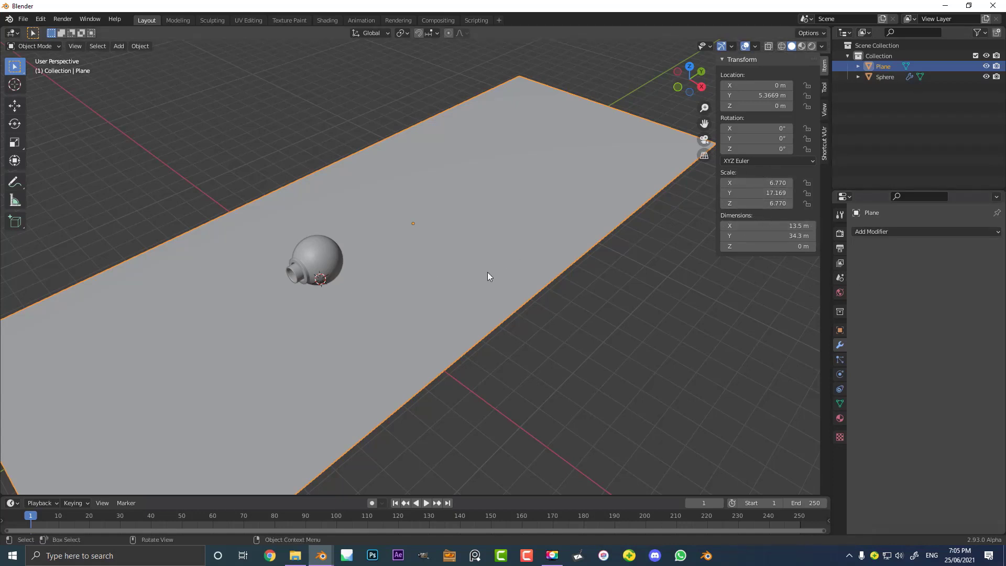
key(ctrl+a)
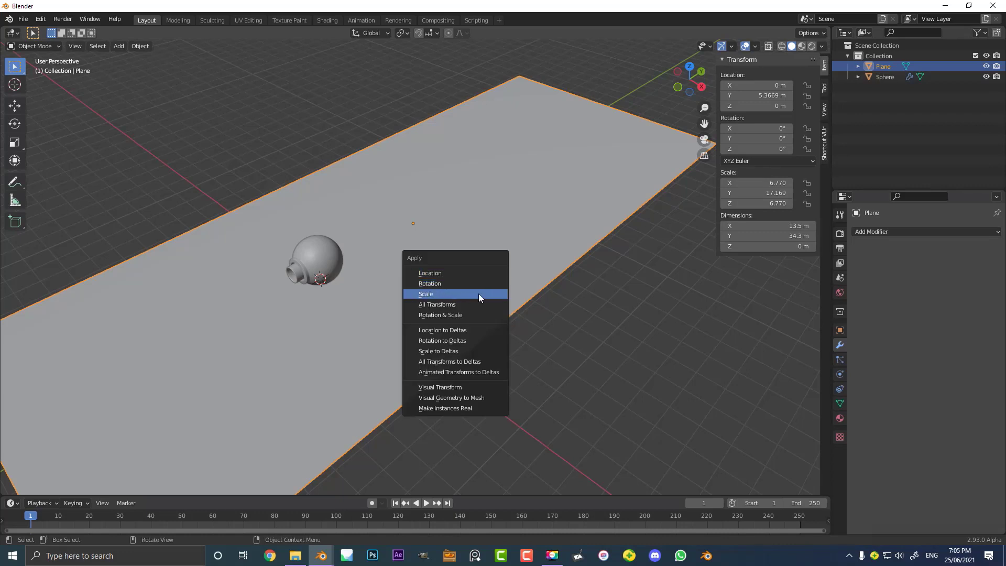
click(479, 294)
scroll(450, 255, down, 3)
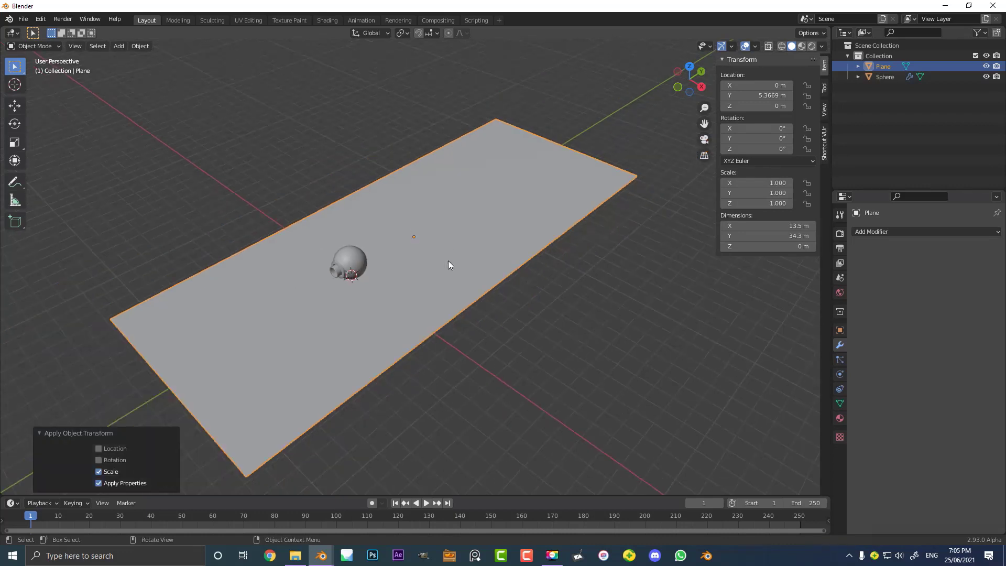
Add a Subdivision Surface modifier and a Displace modifier below it to the ground plane
click(888, 231)
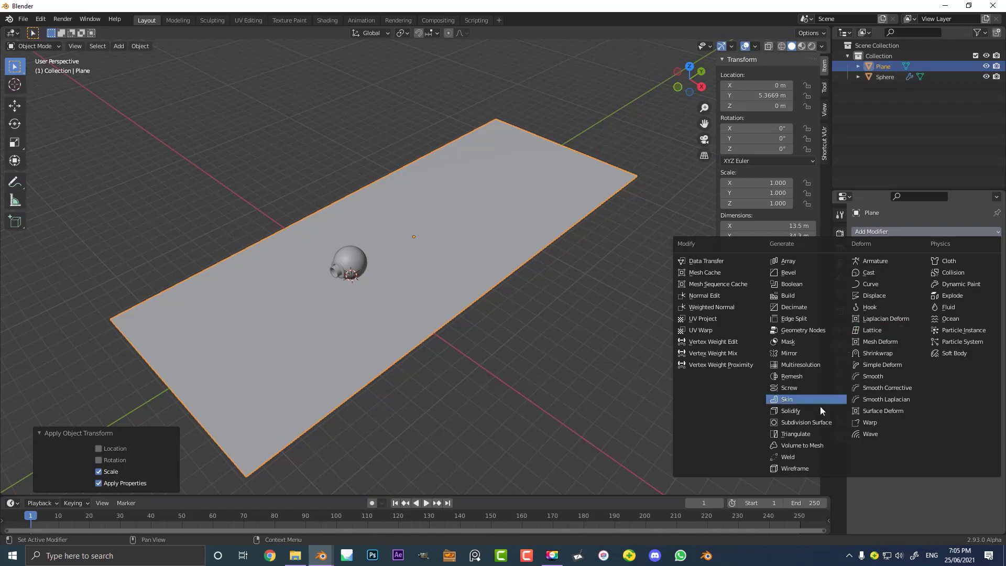
click(822, 422)
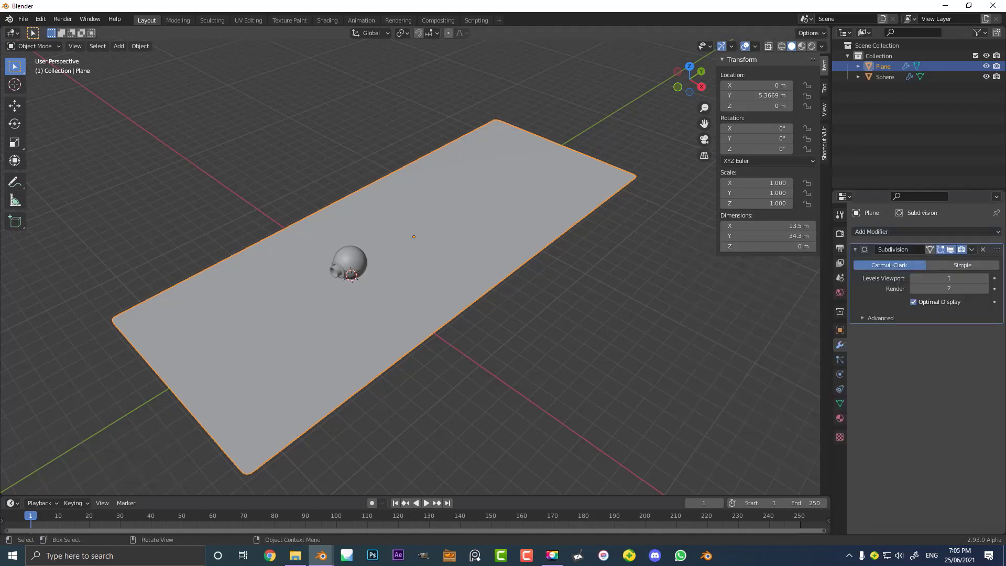
click(913, 231)
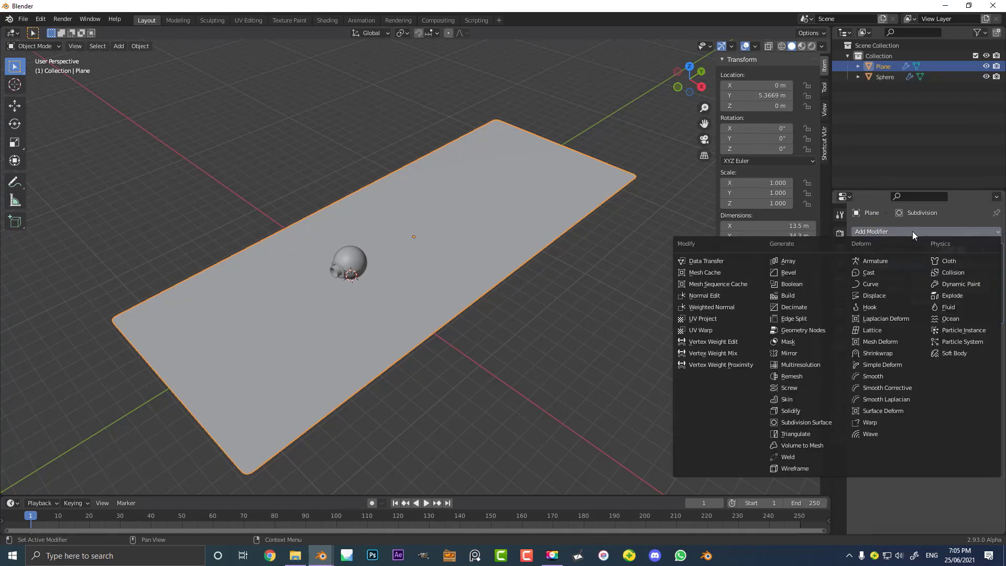
click(879, 297)
middle_drag(508, 293, 856, 423)
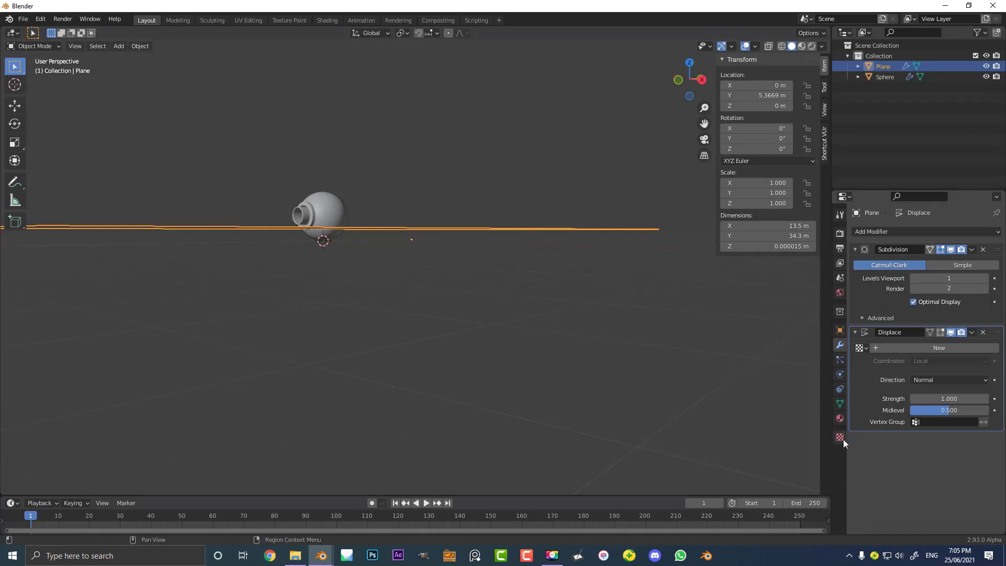
Create a new texture for the plane's Displace modifier and set its type to Clouds
click(841, 438)
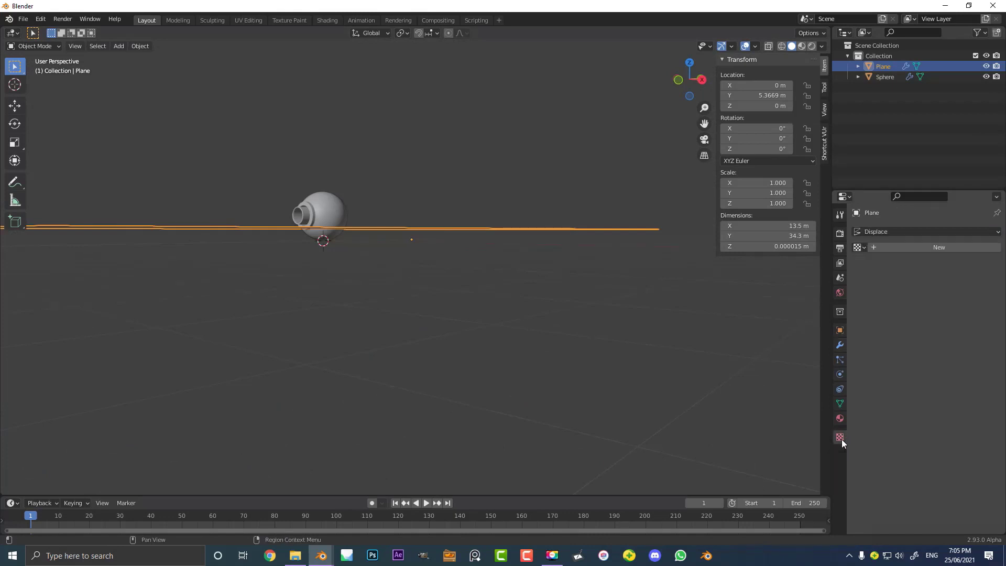
click(919, 247)
click(924, 248)
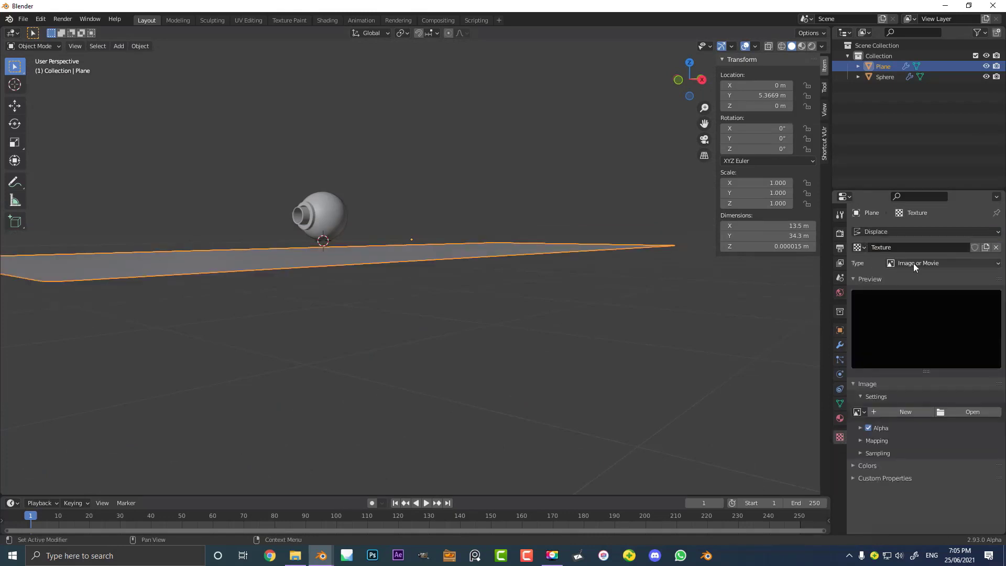
click(913, 263)
click(918, 300)
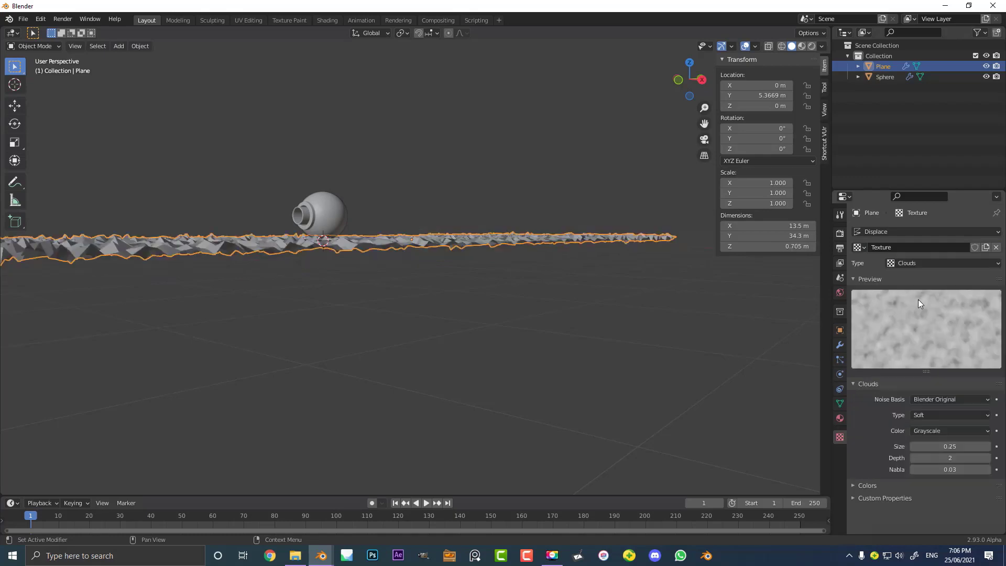
middle_drag(770, 304, 725, 320)
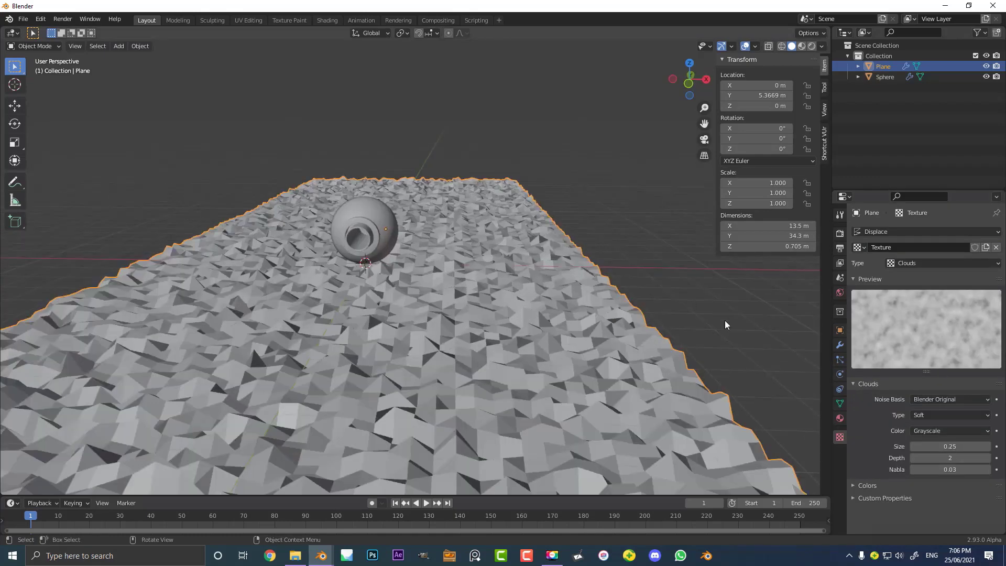
Collapse the plane's existing modifiers and add a second Subdivision Surface modifier after the Displace
click(841, 346)
click(855, 250)
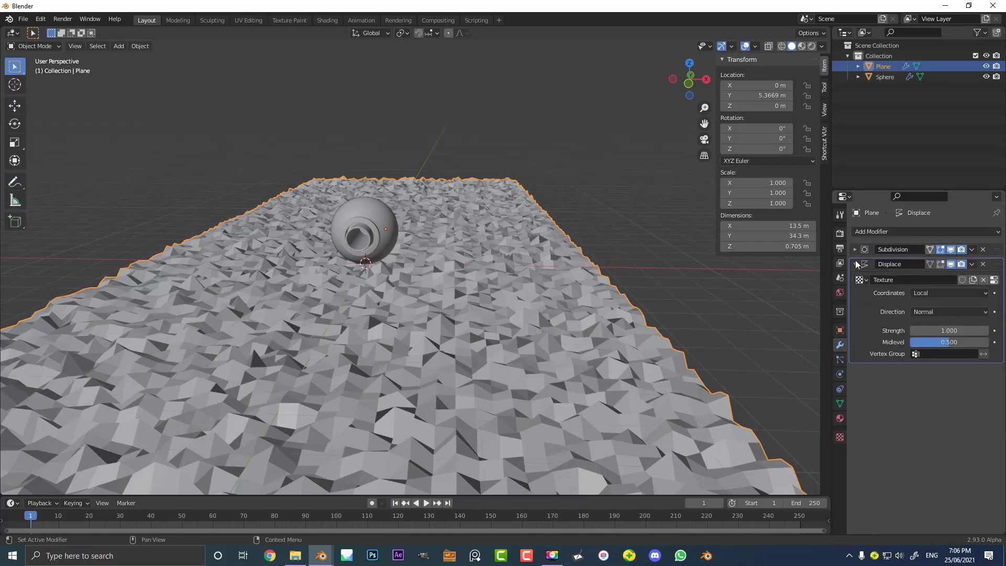
click(855, 262)
click(864, 234)
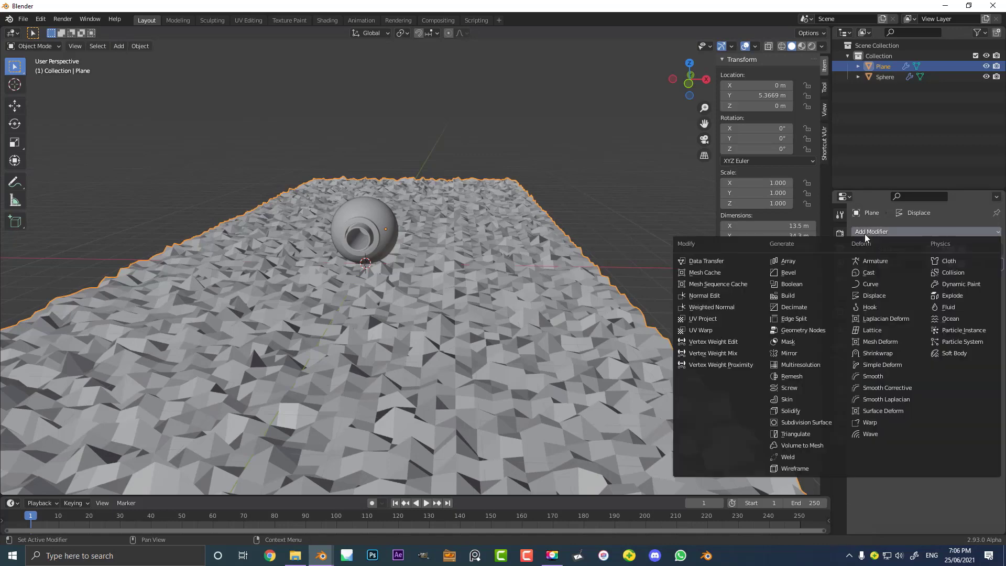
click(817, 422)
scroll(559, 294, down, 4)
middle_drag(559, 294, 209, 175)
Apply smooth shading to the displaced ground plane
click(141, 46)
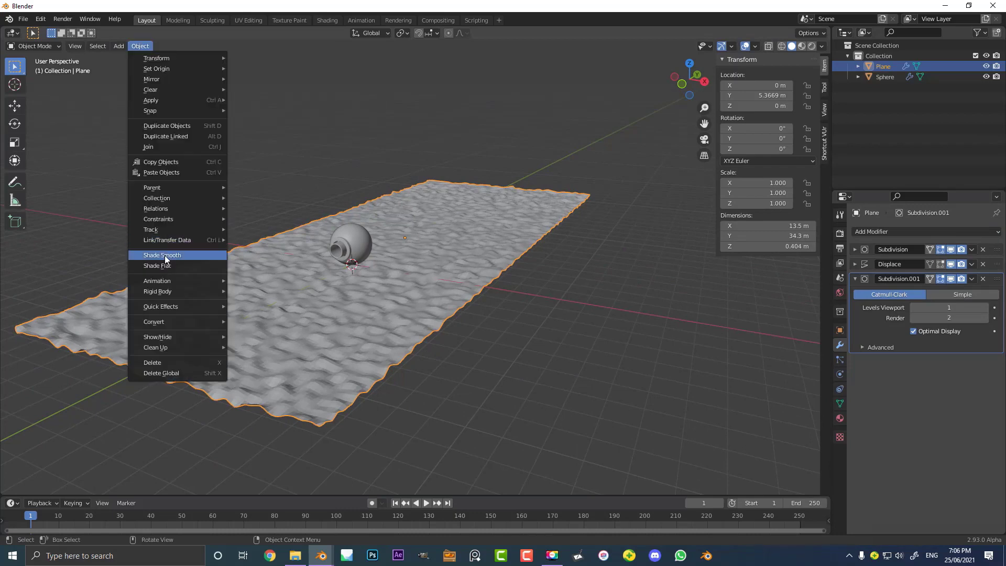
click(183, 255)
scroll(388, 278, up, 5)
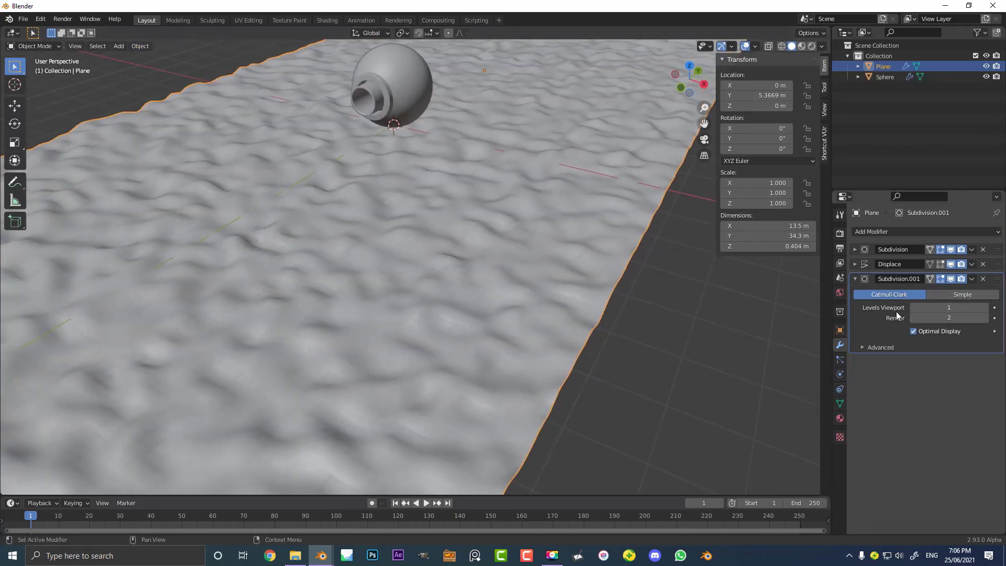
Set the strength of the ground plane's Displace modifier to 1.5
click(855, 264)
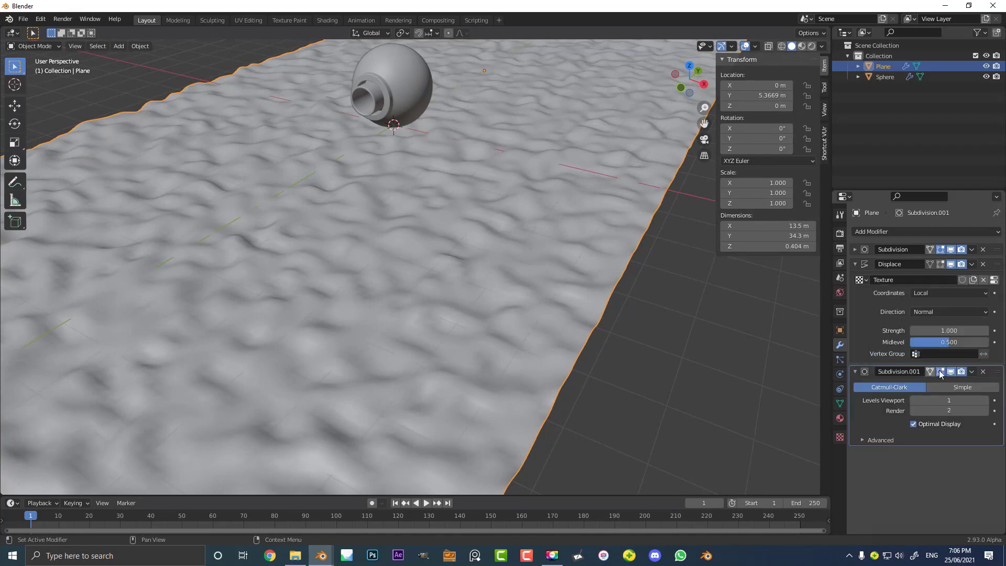
click(948, 329)
text(1.5)
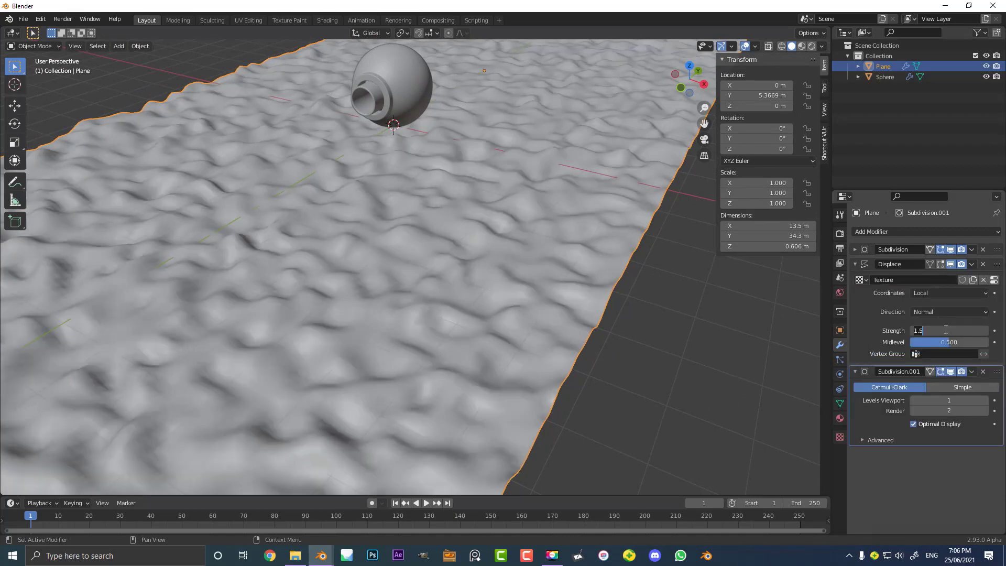
Set the strength of the ground plane's Displace modifier to 0.15 and collapse the modifier
key(BackSpace)
key(BackSpace)
key(BackSpace)
text(0)
key(Return)
scroll(445, 221, down, 3)
middle_drag(480, 233, 424, 175)
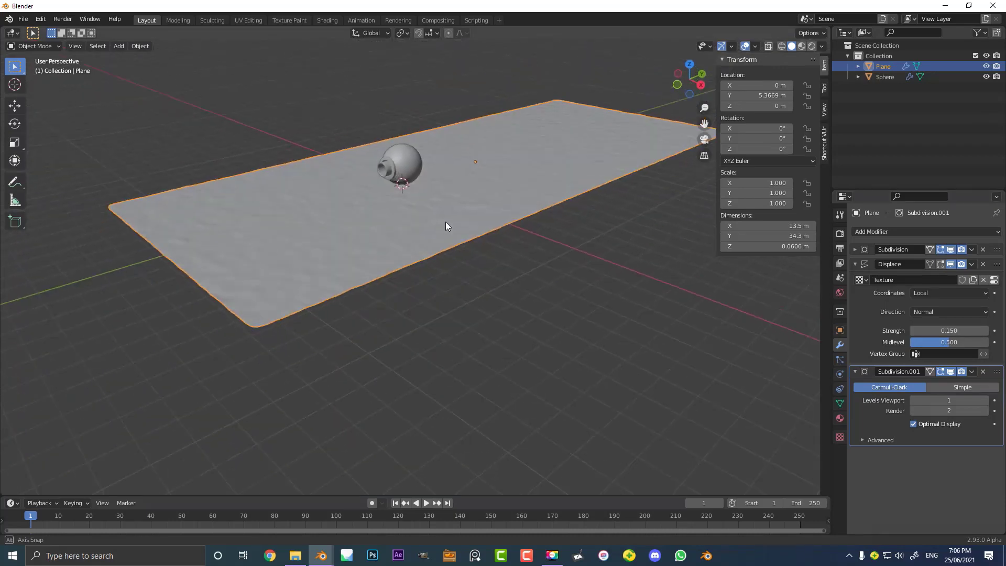
scroll(445, 222, up, 3)
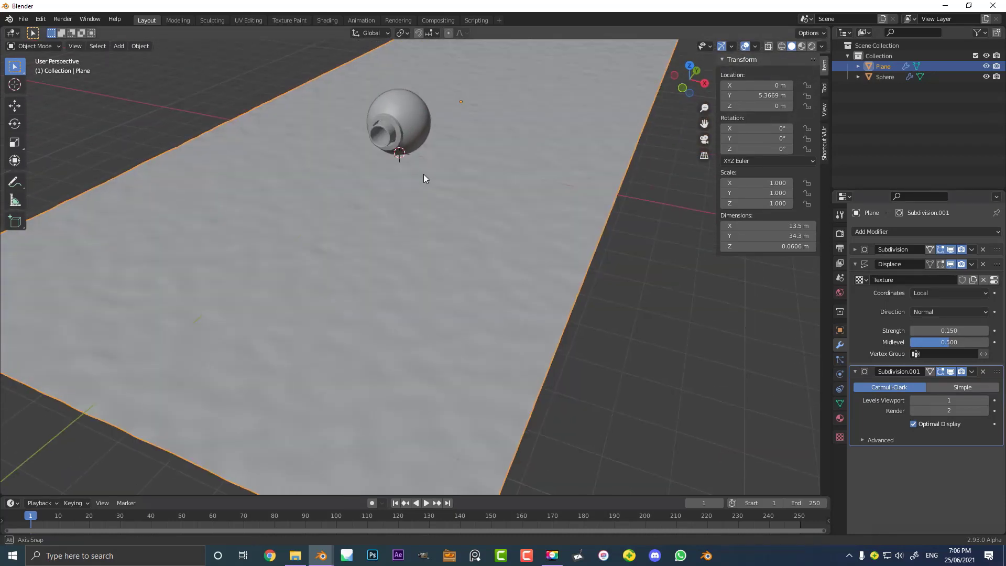
scroll(421, 192, up, 2)
scroll(420, 188, down, 5)
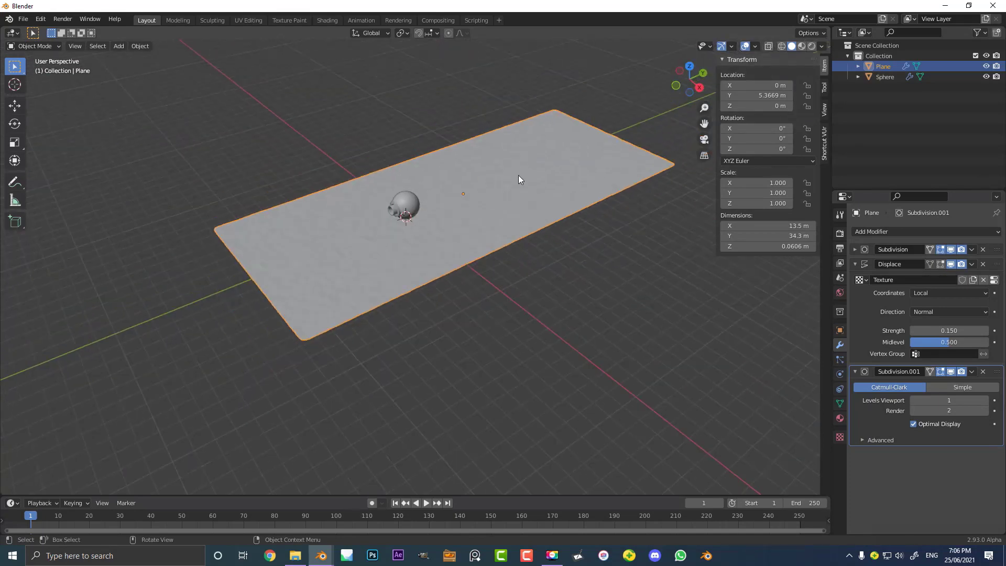
scroll(517, 174, up, 1)
shift+middle_drag(517, 175, 393, 230)
click(855, 264)
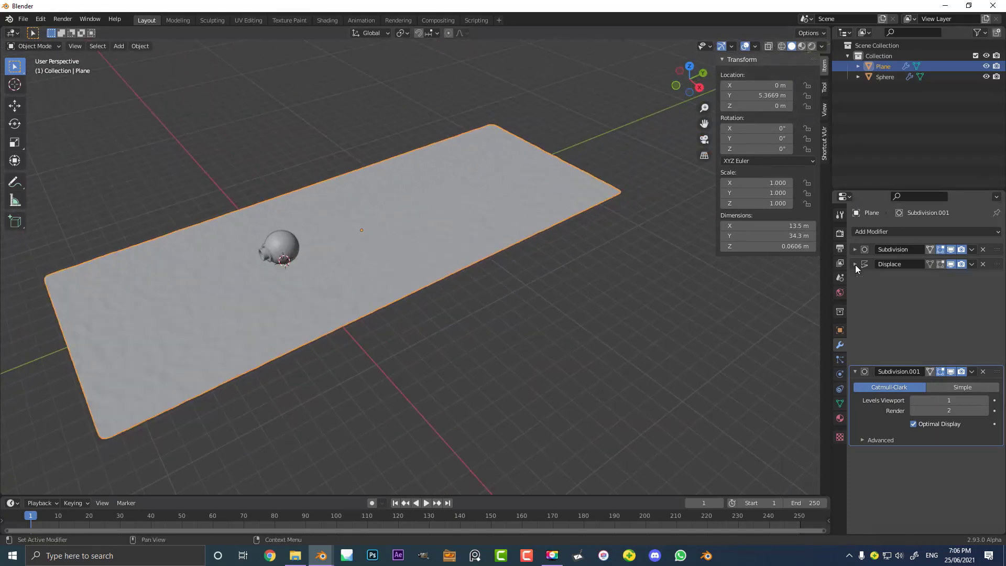
Enter Edit Mode on the ground plane and enable proportional editing with the Random falloff
scroll(570, 257, up, 2)
key(Tab)
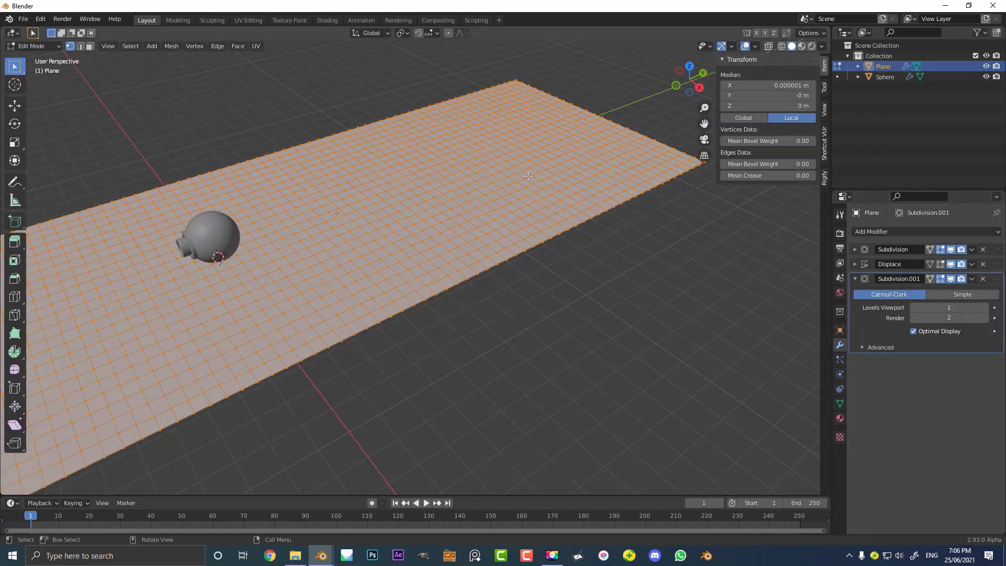
middle_drag(509, 194, 476, 226)
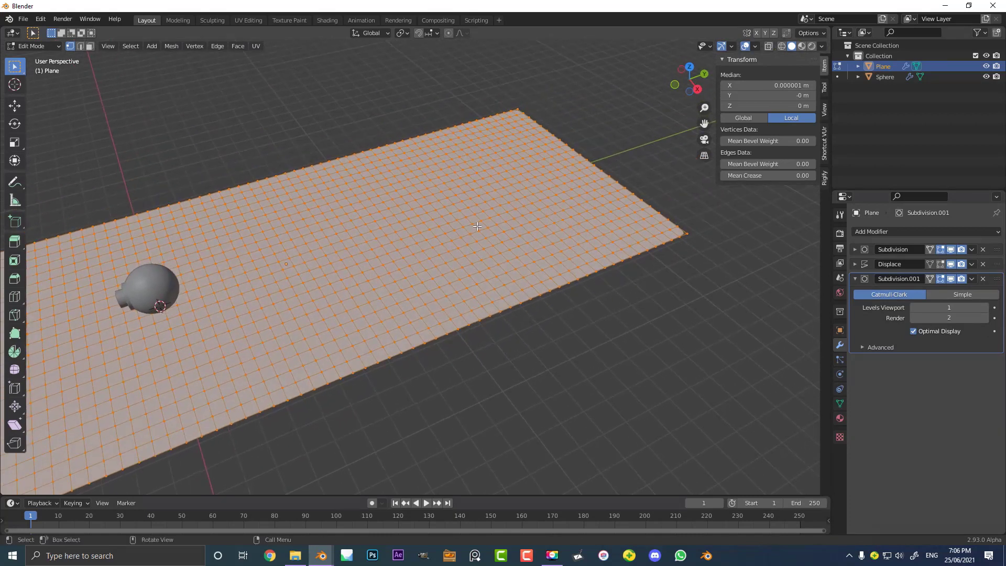
click(449, 33)
click(460, 30)
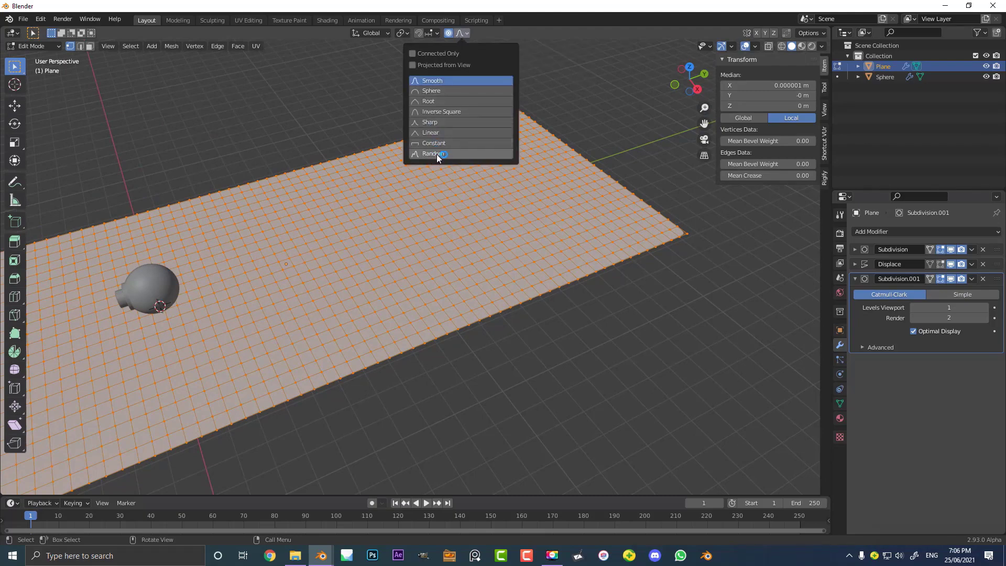
click(468, 153)
Raise a vertex behind the sphere about 4.17 m along Z with a proportional size of about 9.85, then return to Object Mode
scroll(439, 174, up, 1)
click(441, 196)
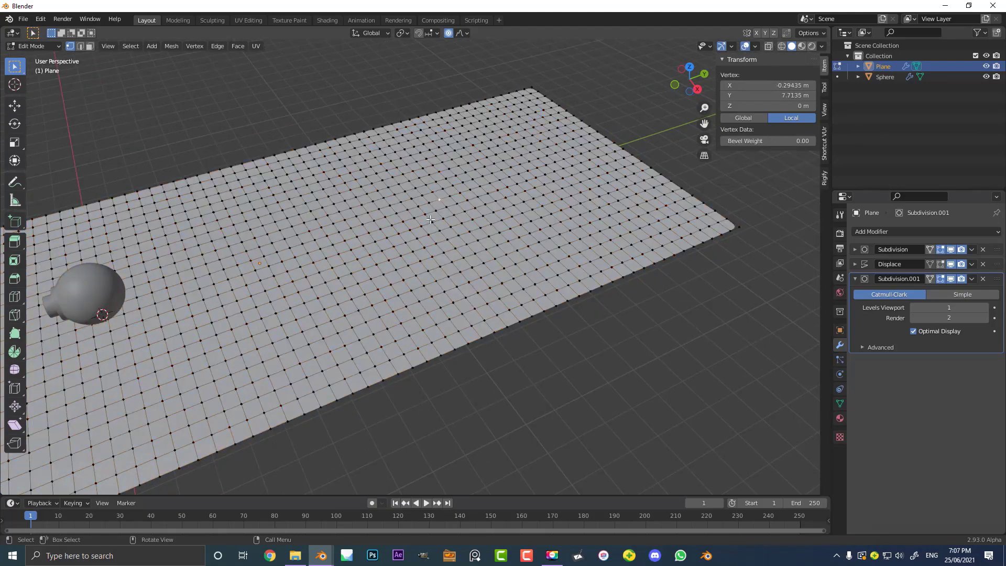
middle_drag(441, 197, 460, 219)
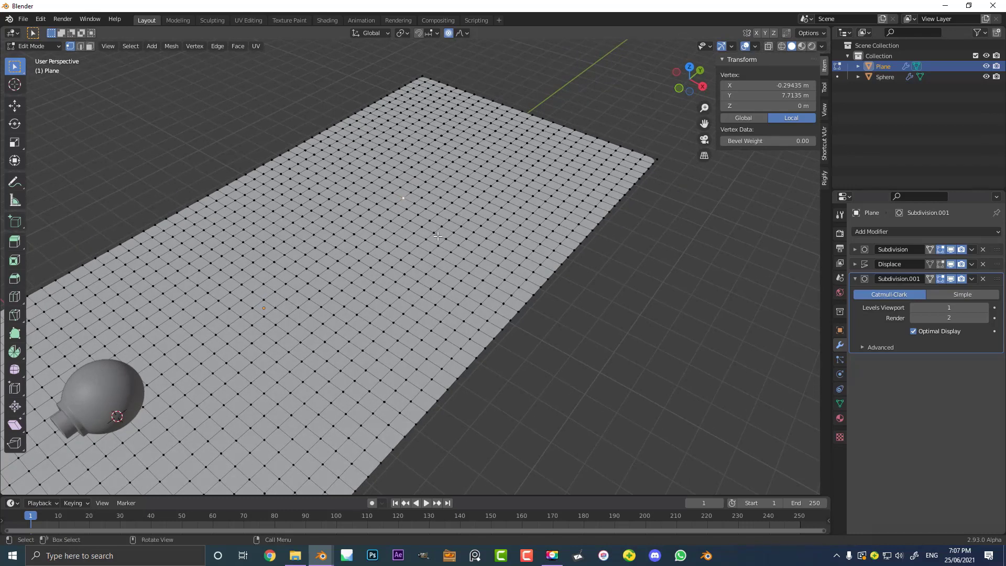
key(g)
key(z)
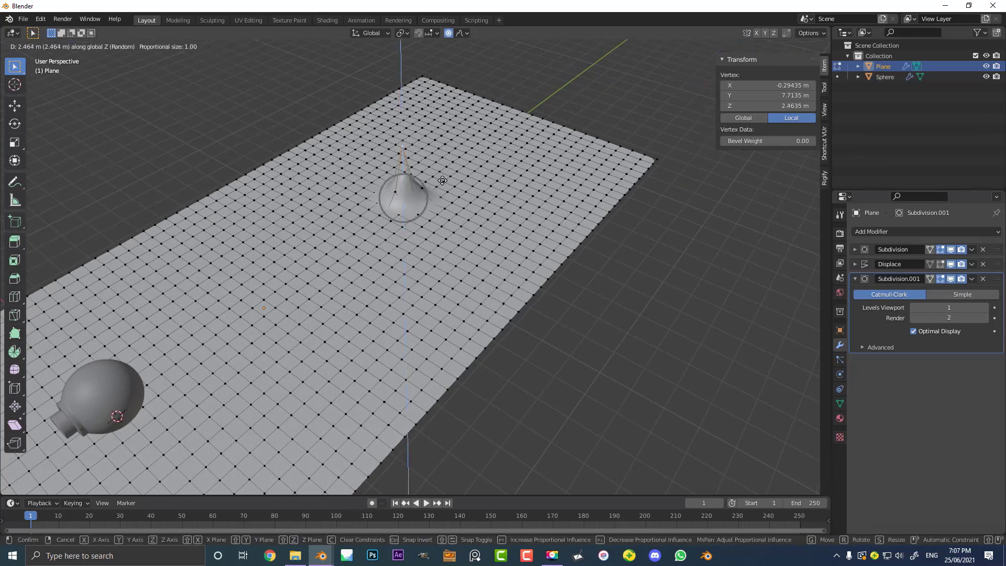
scroll(442, 158, down, 3)
scroll(442, 157, down, 17)
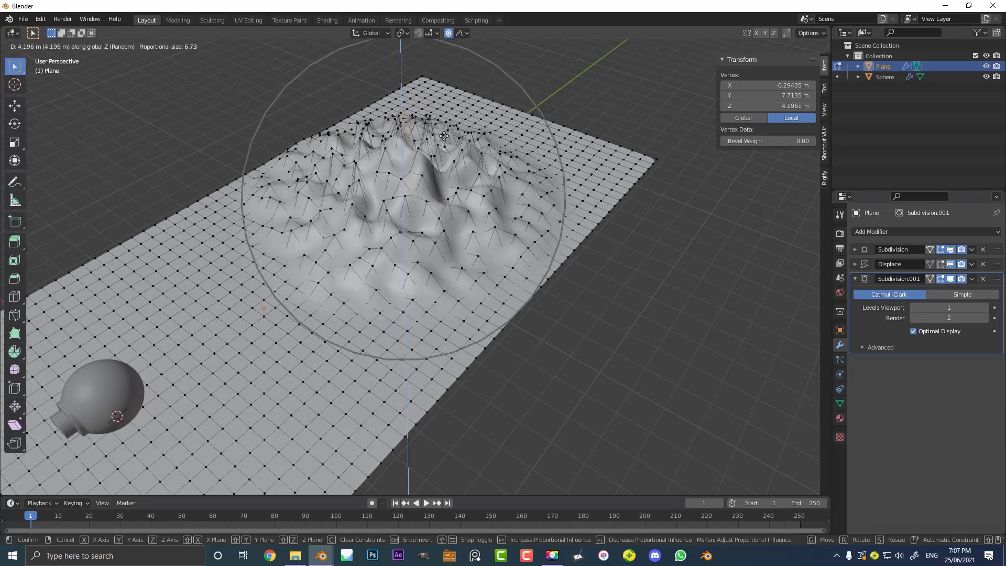
scroll(461, 116, down, 4)
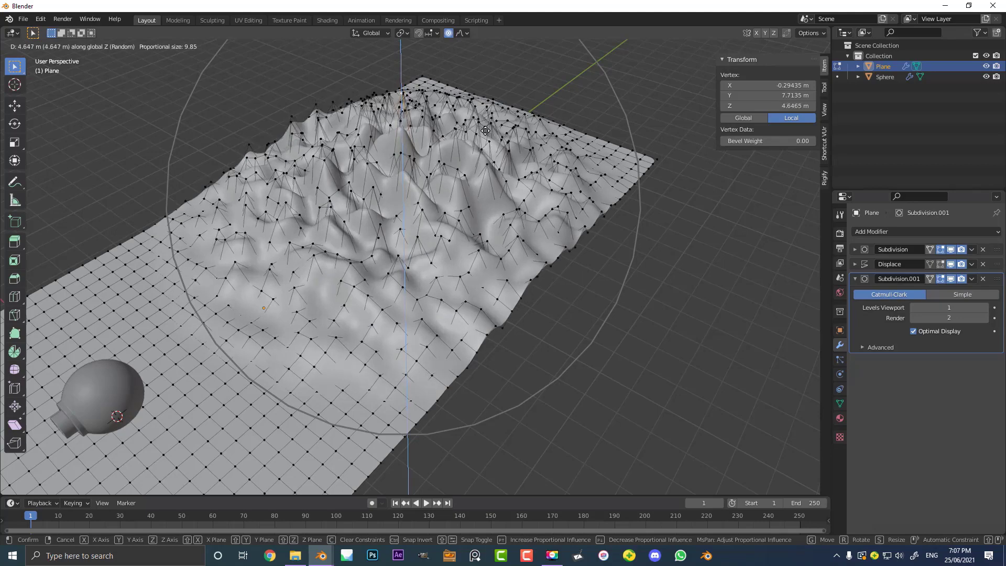
click(497, 244)
middle_drag(497, 243, 532, 213)
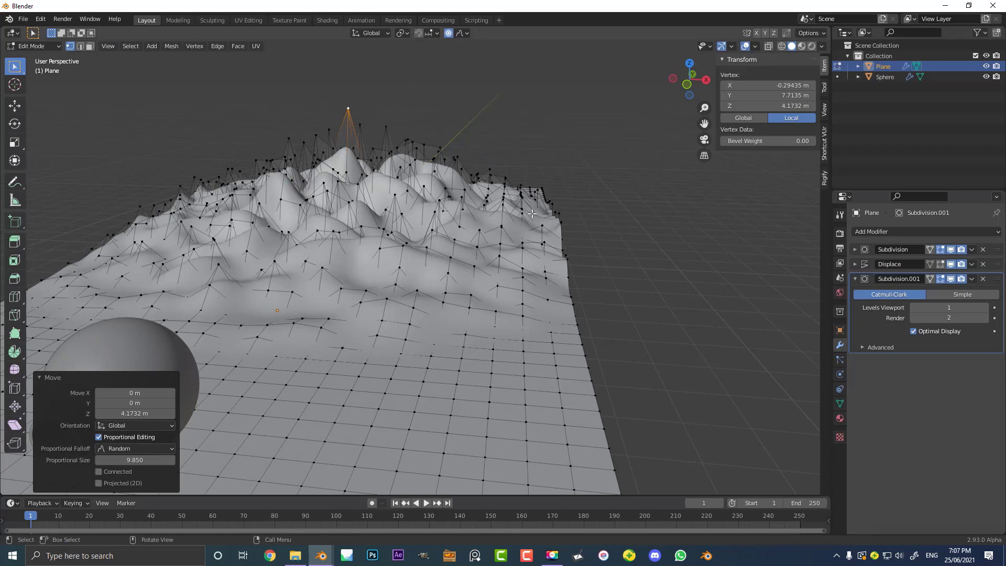
key(Tab)
scroll(497, 203, down, 5)
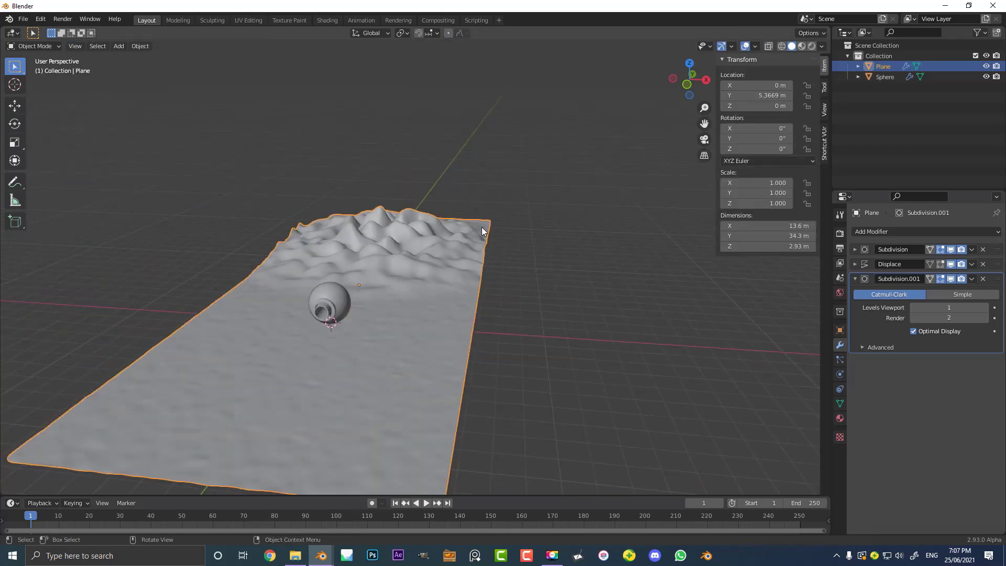
Add a camera to the scene from the front orthographic view
middle_drag(352, 292, 373, 283)
key(KP_1)
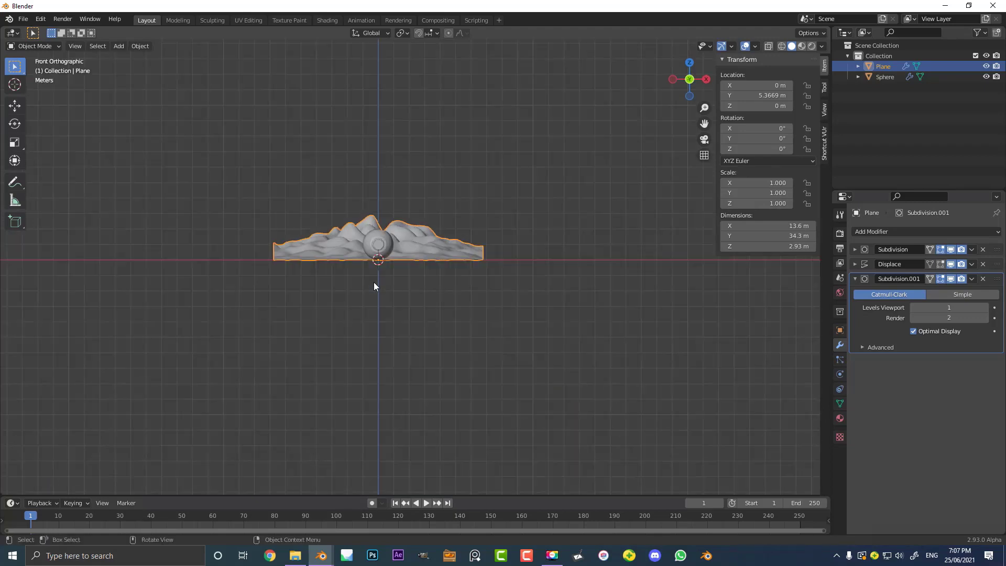
scroll(413, 262, up, 4)
shift+middle_drag(310, 232, 365, 298)
scroll(365, 298, up, 2)
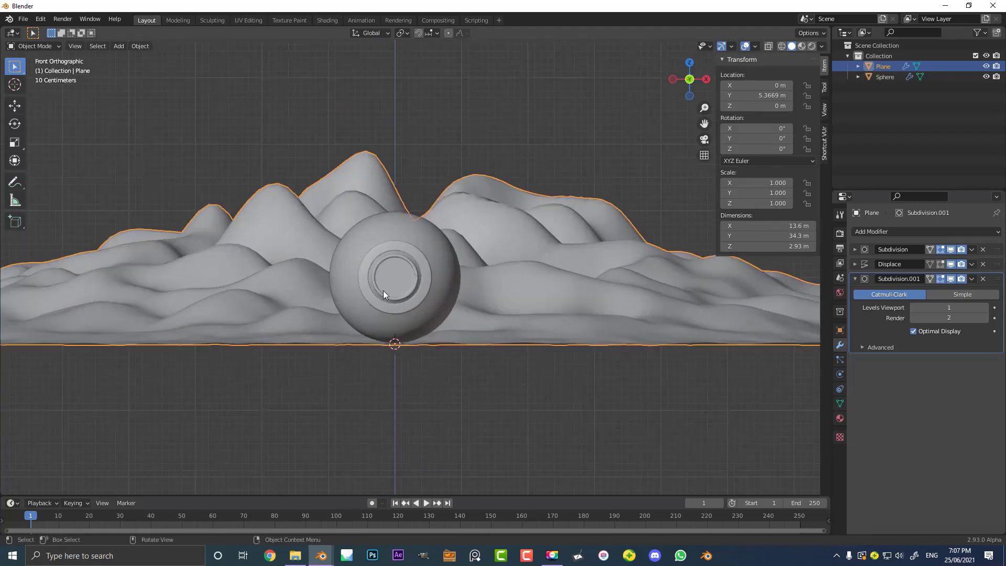
scroll(361, 270, up, 2)
key(shift+a)
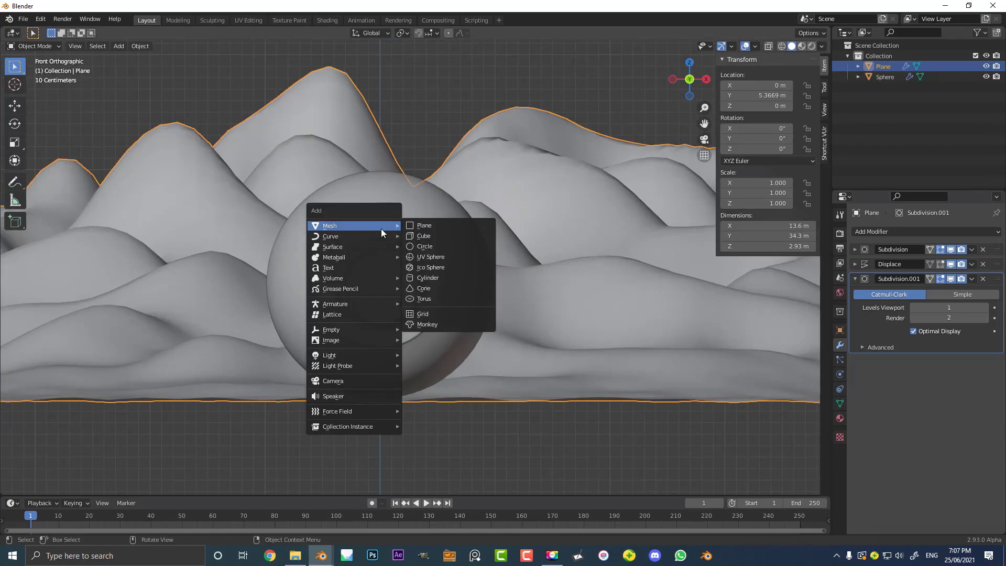
click(344, 396)
Set the new camera's focal length to 95 mm
middle_drag(501, 284, 413, 315)
scroll(414, 314, down, 5)
click(840, 375)
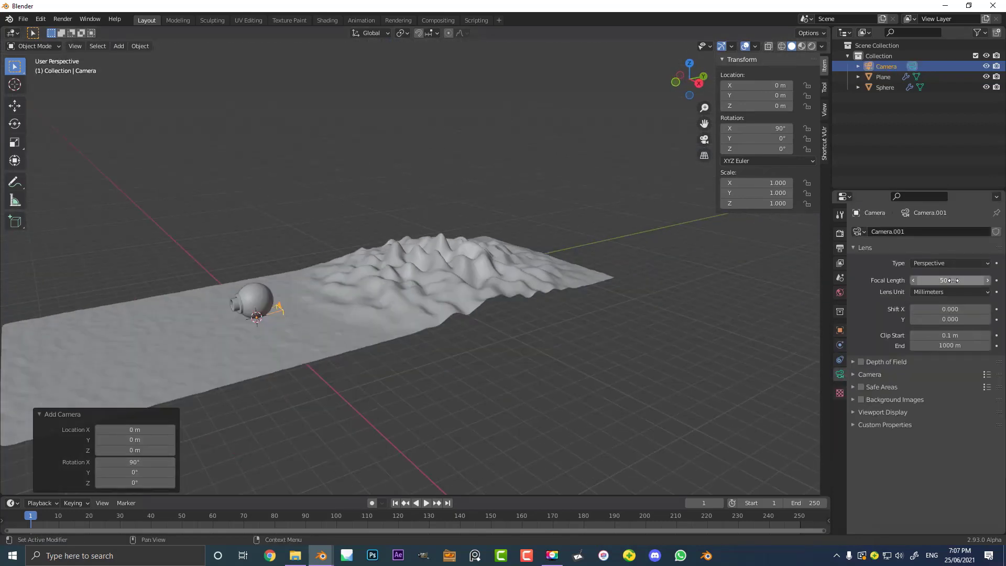
click(950, 280)
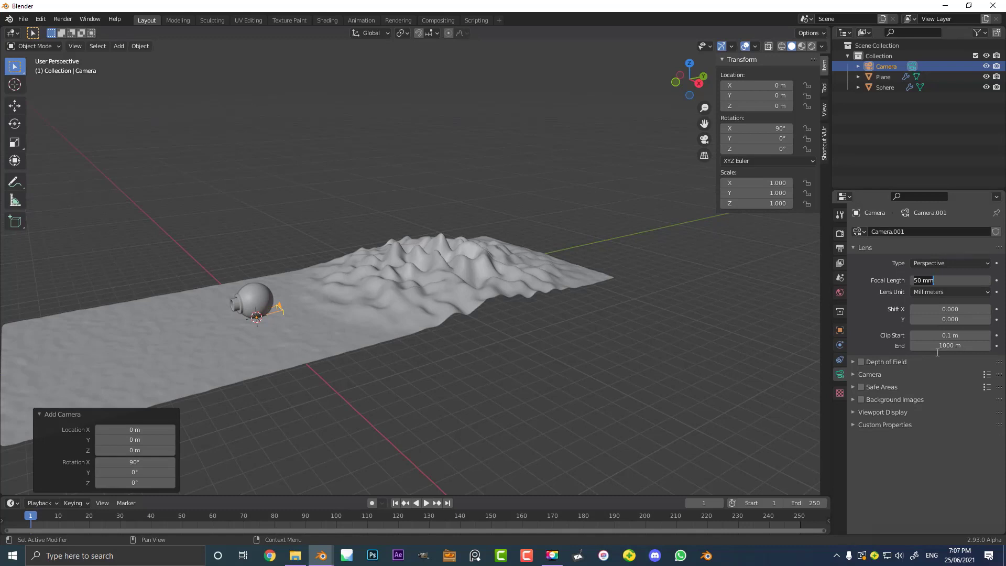
text(95)
key(Return)
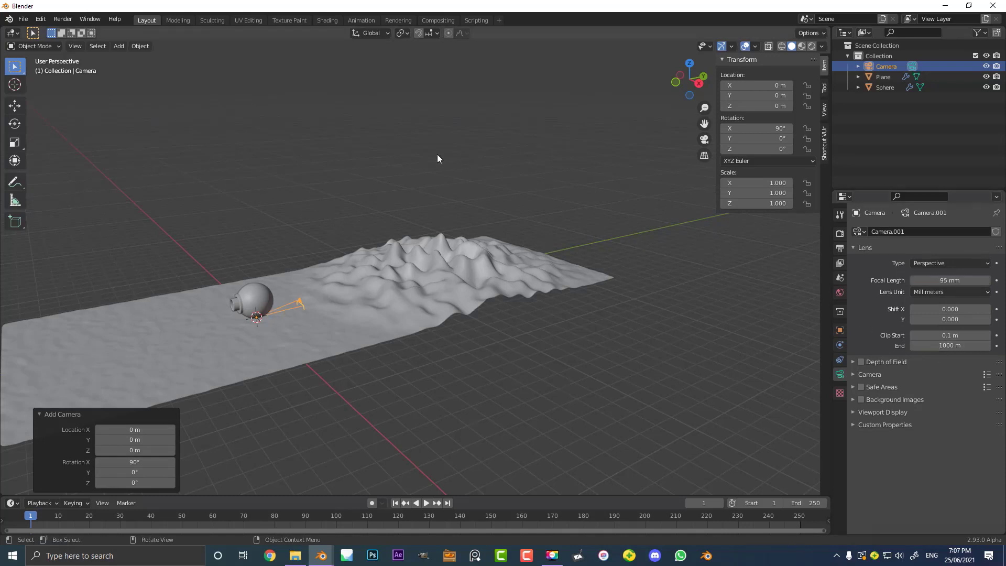
Move the camera about -10.44 m along the Y axis, in front of the sphere
scroll(369, 299, down, 4)
key(g)
key(y)
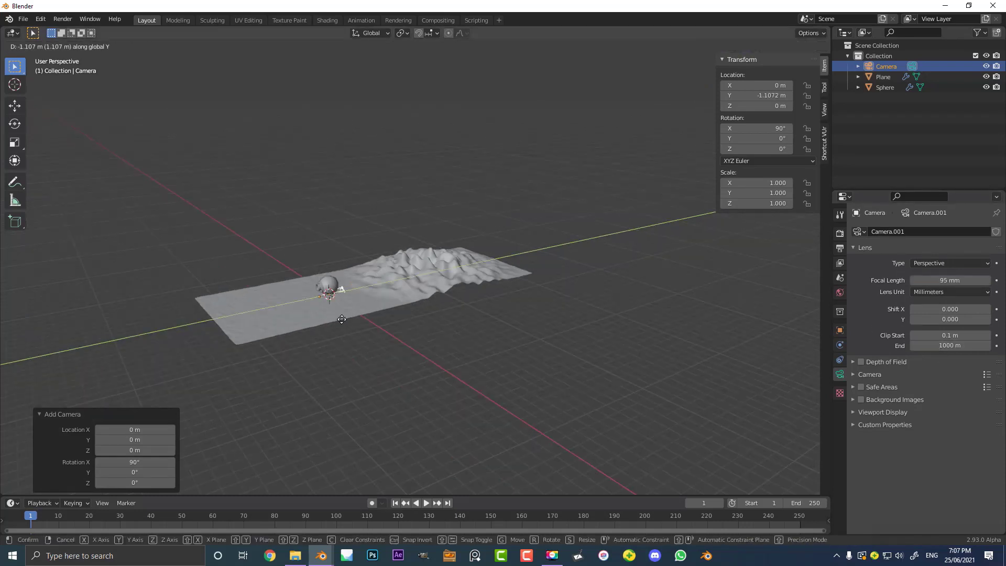
click(273, 340)
scroll(272, 355, up, 1)
key(g)
right_click(318, 312)
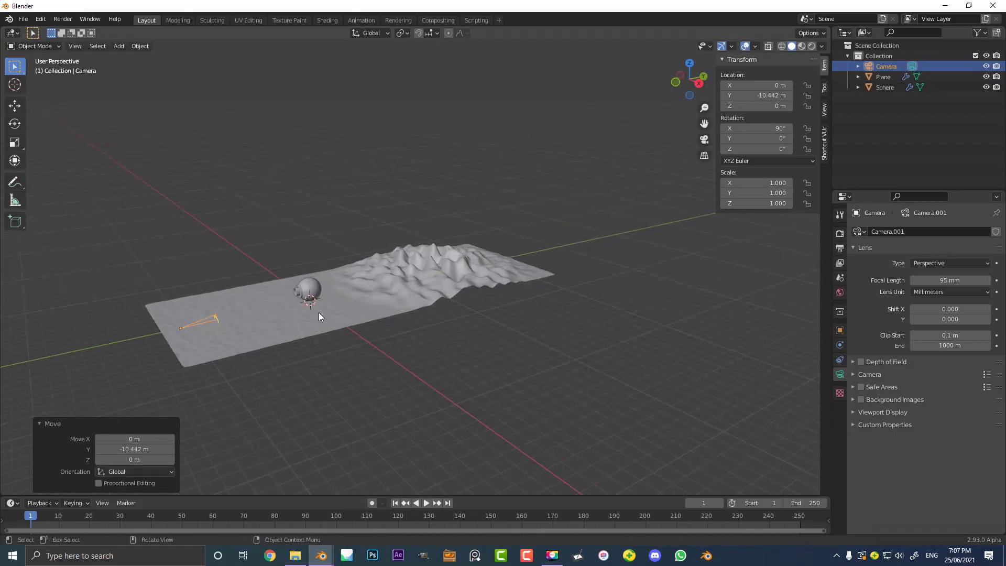
Raise the camera about 0.51 m along Z and look through it
key(g)
key(z)
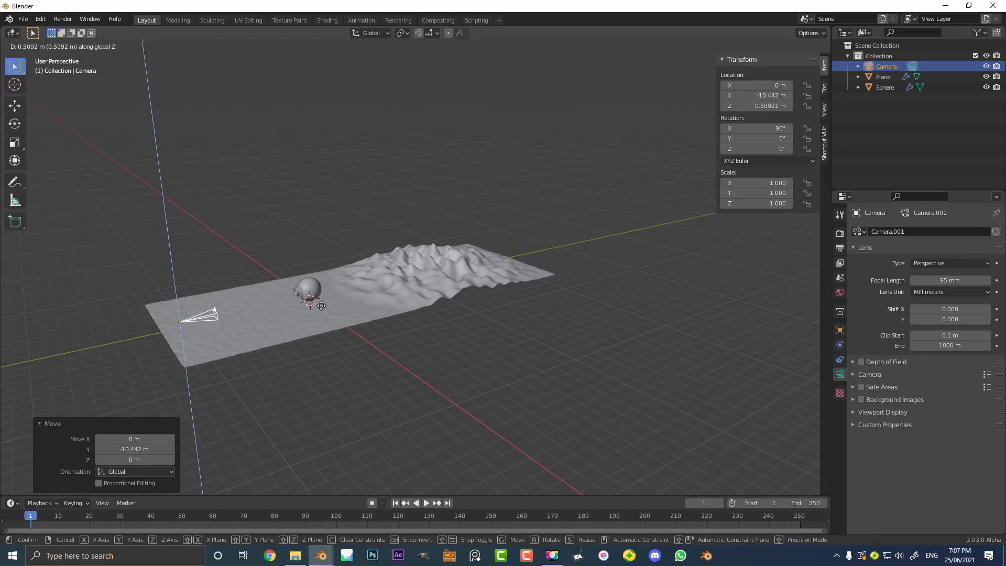
click(321, 306)
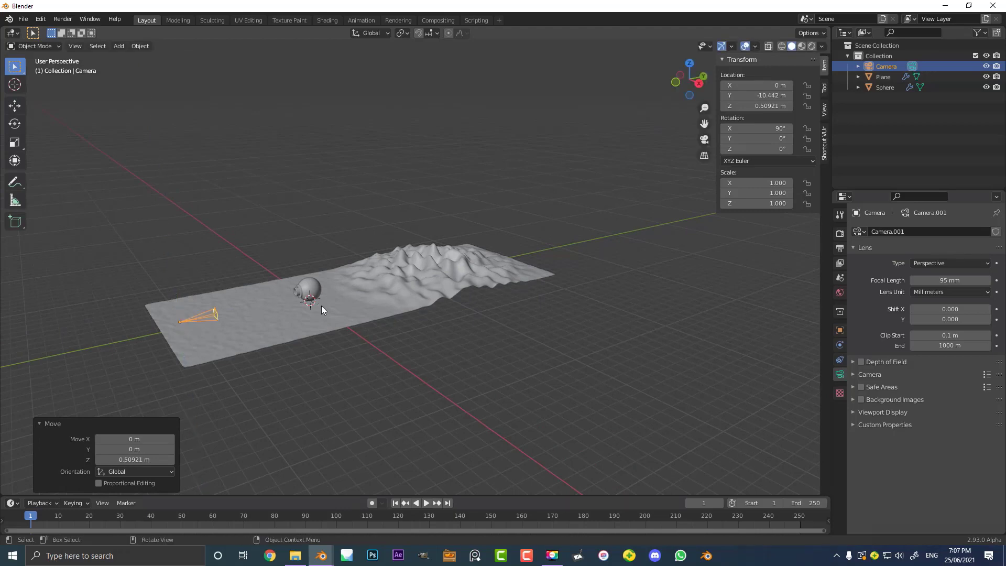
key(KP_0)
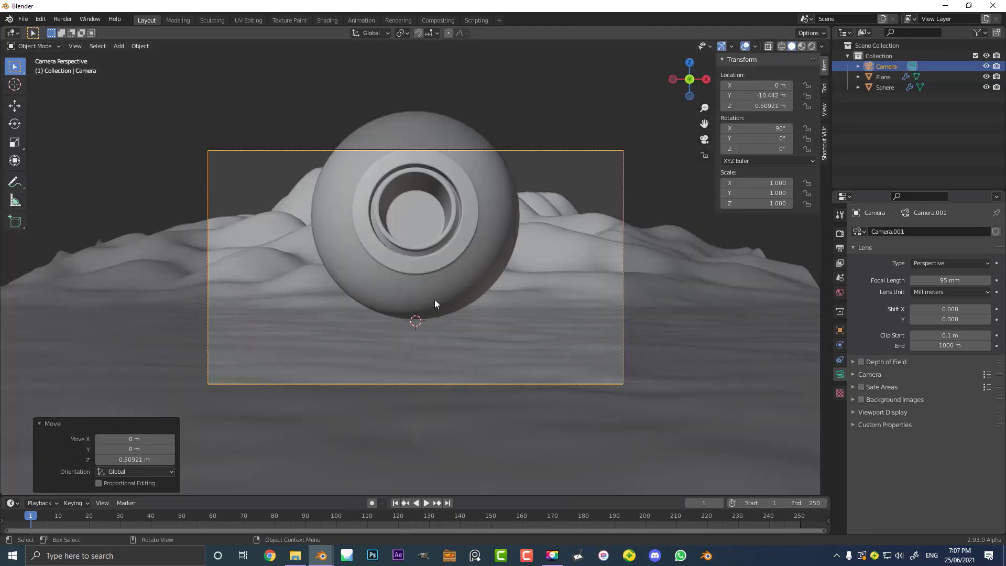
Set the render output's X resolution to 900 px
click(840, 247)
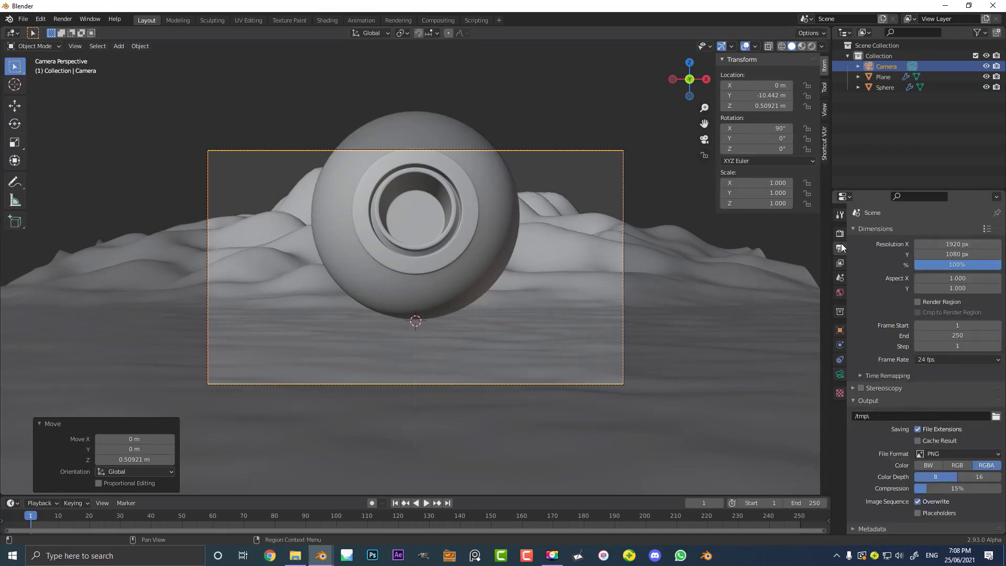
click(948, 242)
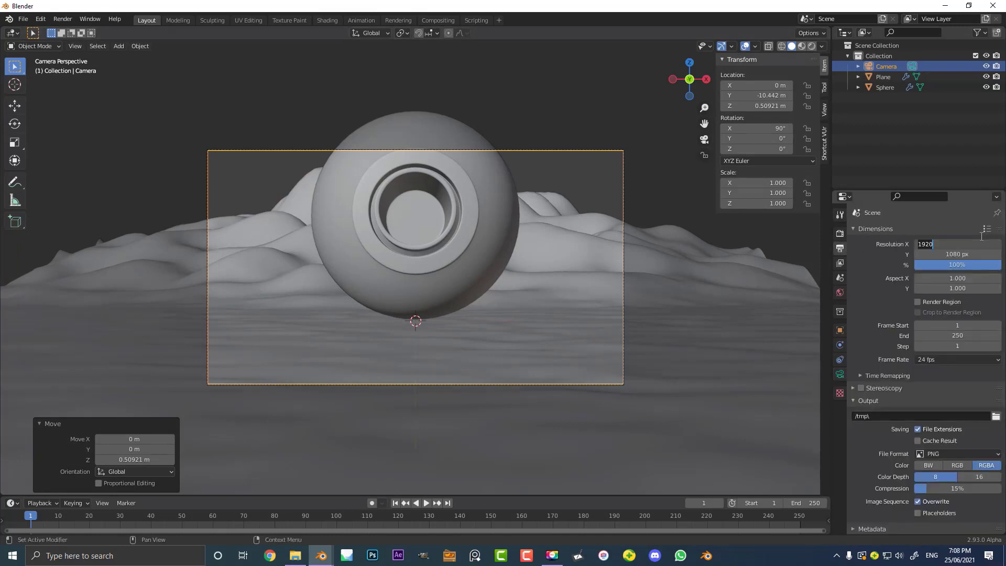
text(900)
key(Return)
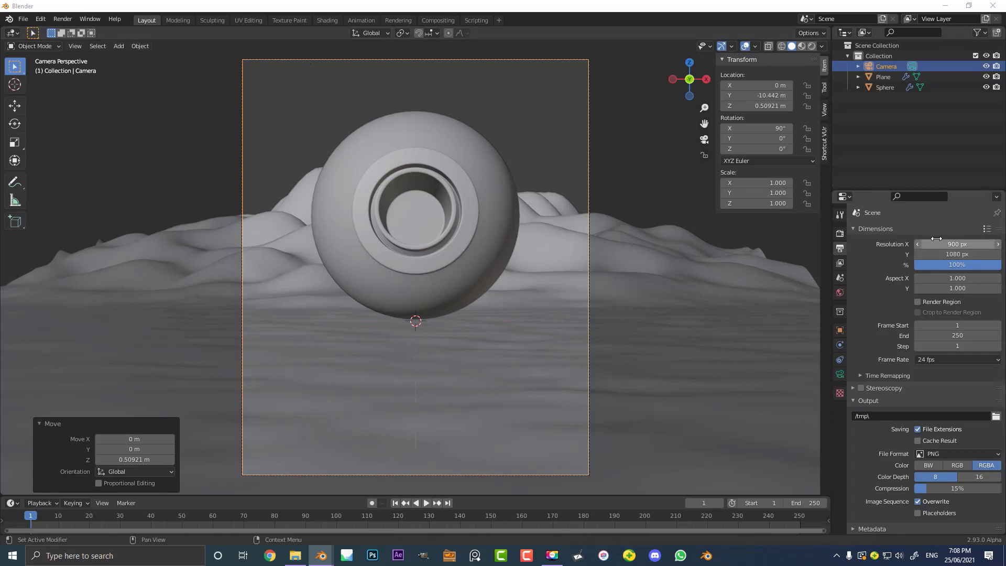
Try a render resolution scale of 150% and undo the change
double_click(951, 265)
text(1)
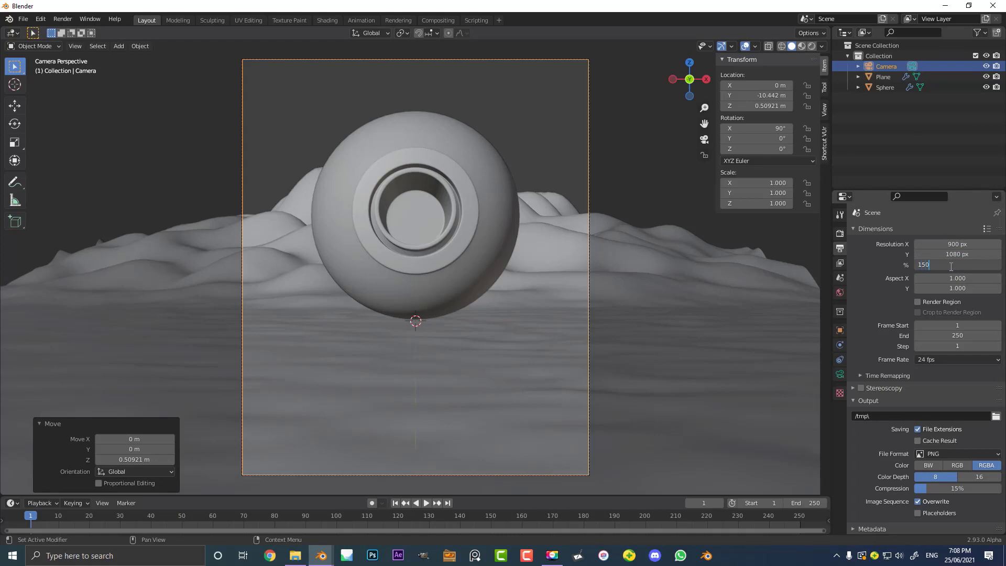
key(Return)
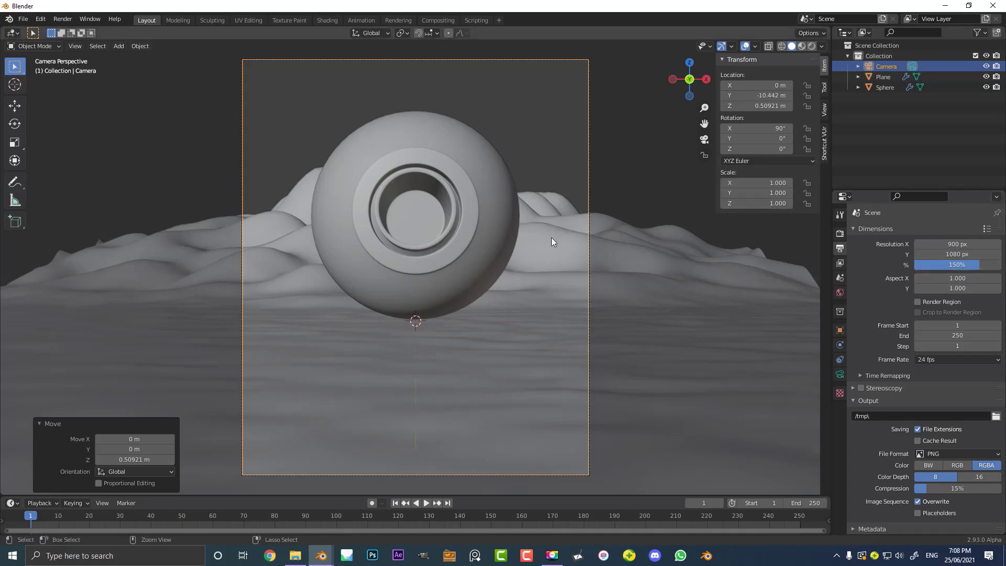
key(ctrl+z)
Lower the camera about 0.18 m along Z while looking through it
scroll(447, 241, down, 3)
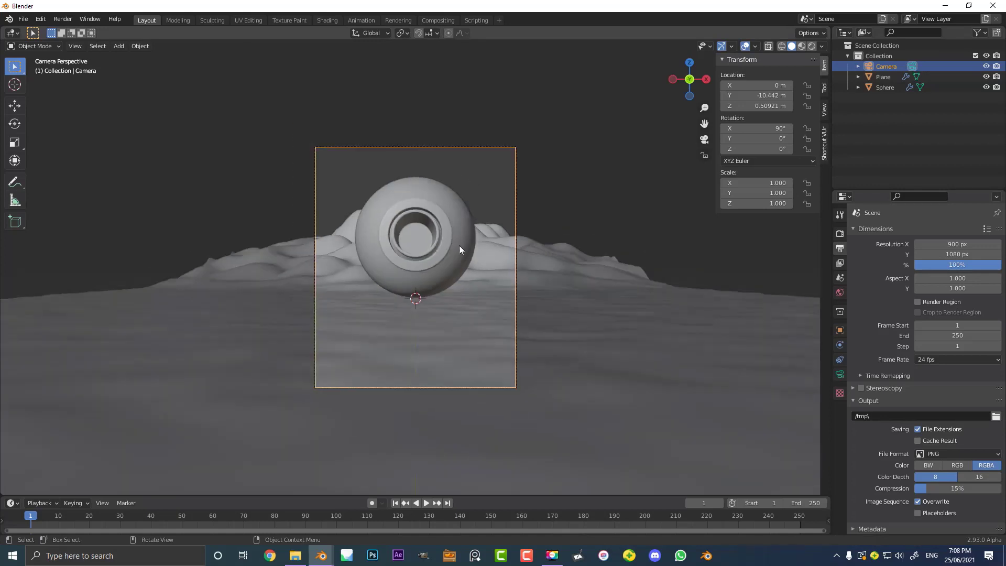
scroll(483, 247, up, 3)
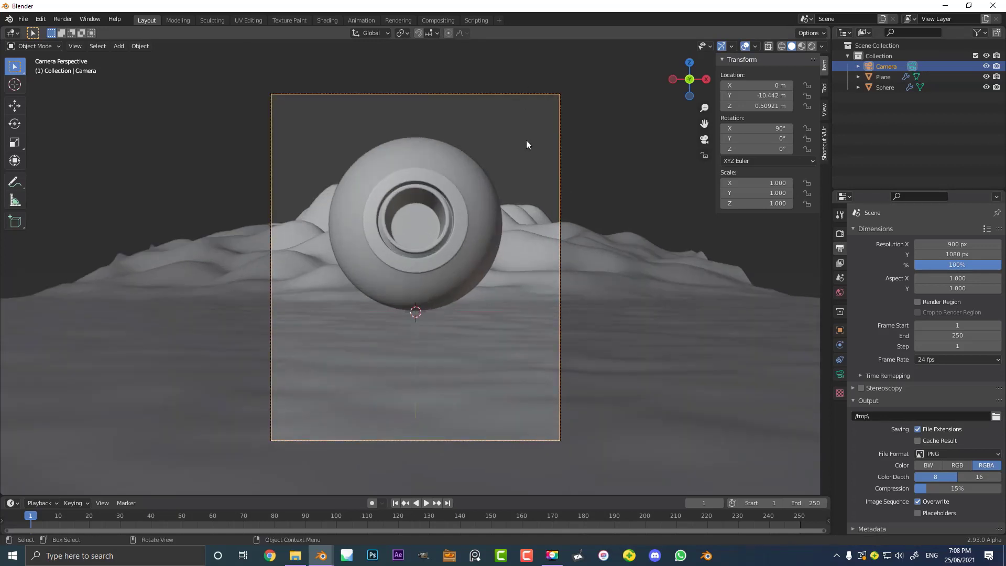
key(g)
key(z)
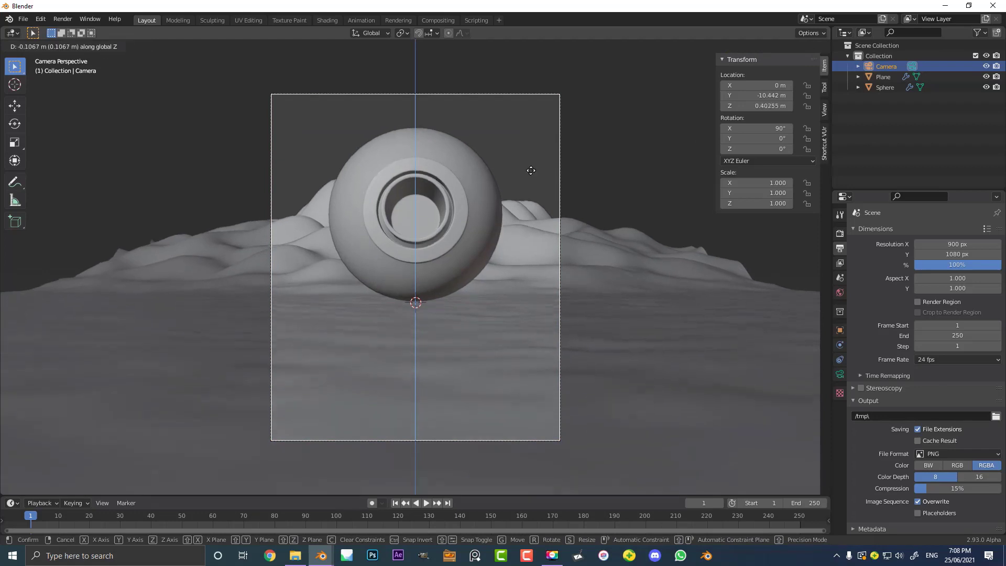
click(531, 174)
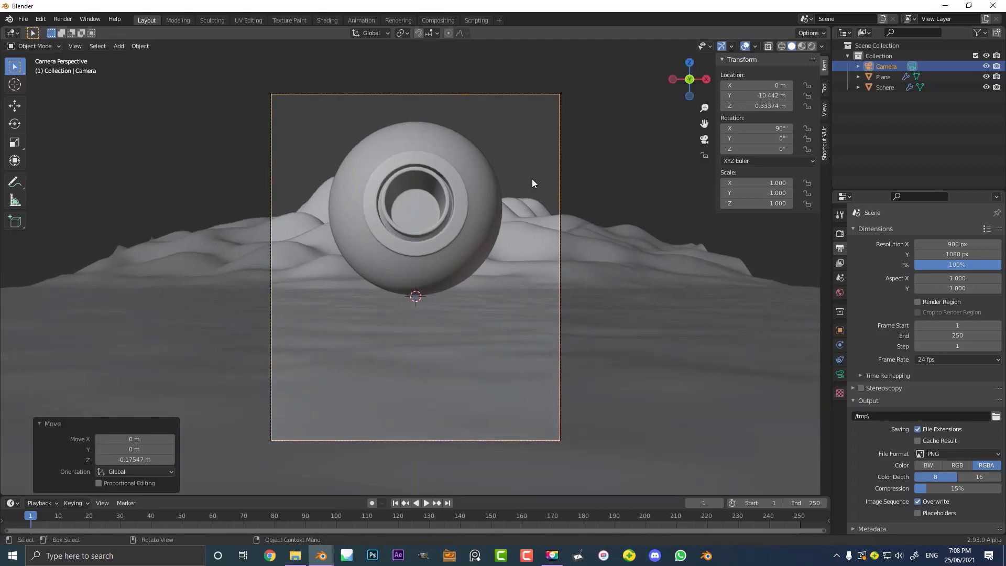
Tilt the camera slightly upward with a trackball rotation to about 92.3° on X
key(r)
key(r)
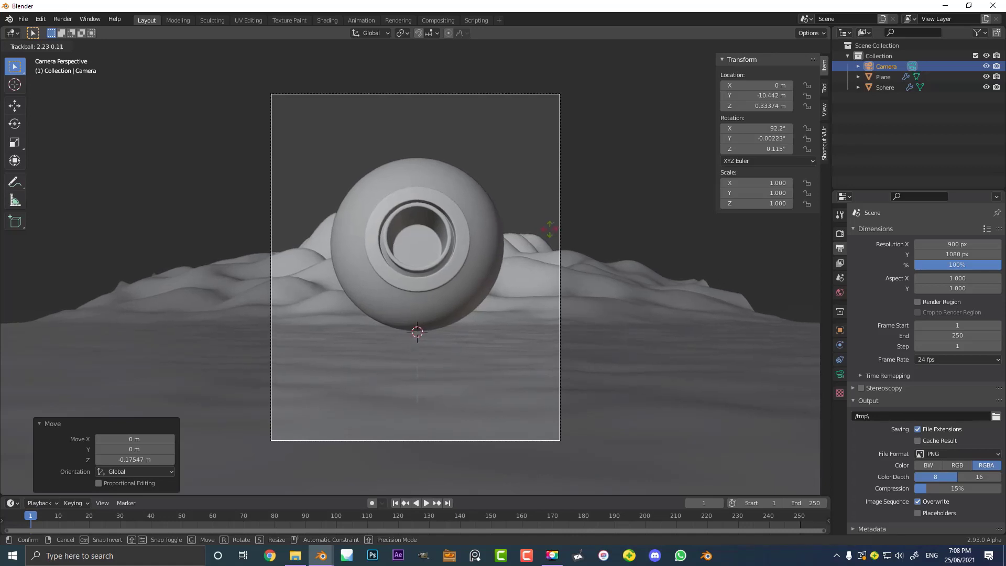
click(421, 187)
scroll(422, 187, up, 2)
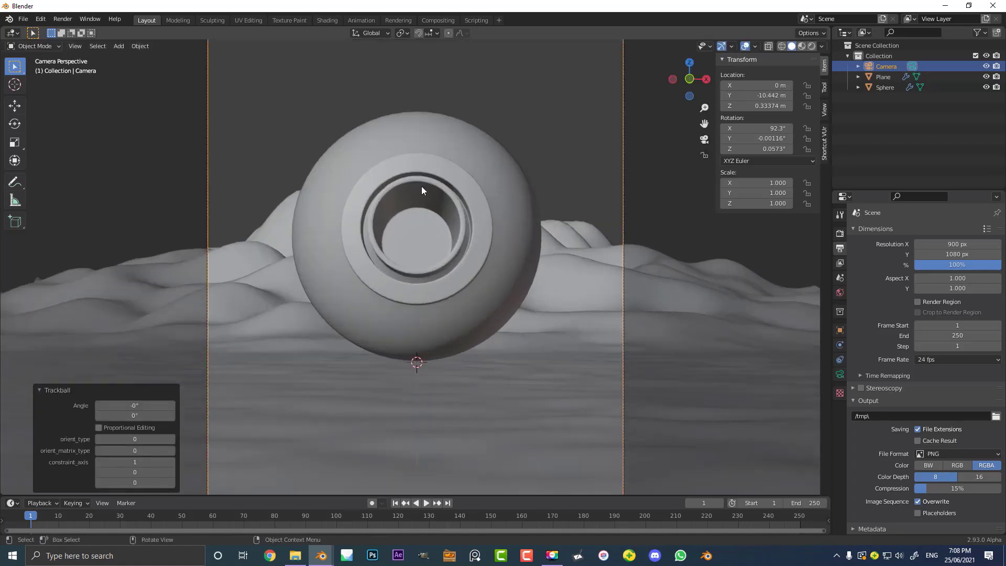
Rotate the sphere freely with the trackball to about 18.3° X, -2.54° Y and 12.6° Z so its tube faces down and sideways, and deselect it
click(433, 166)
scroll(438, 190, up, 1)
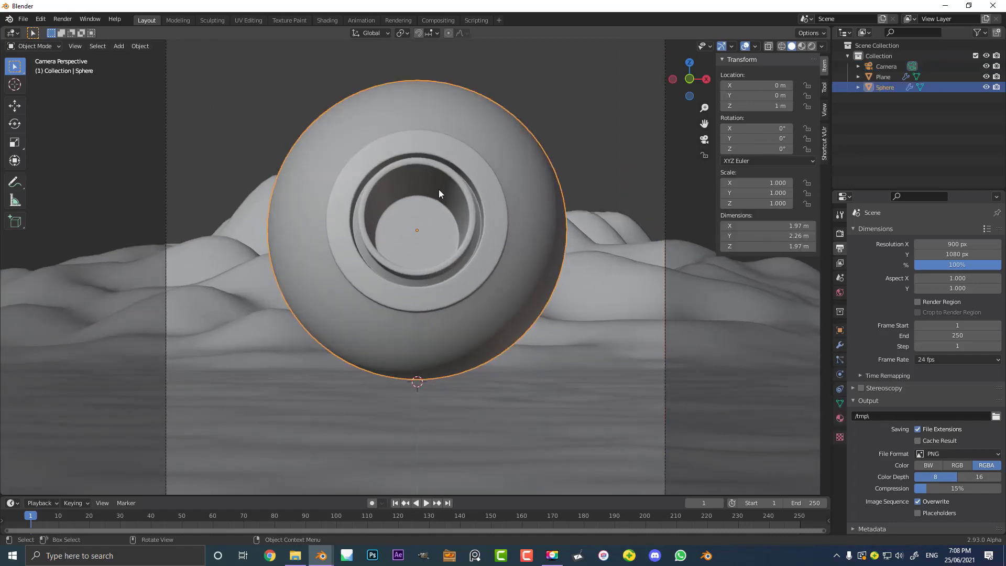
key(r)
key(r)
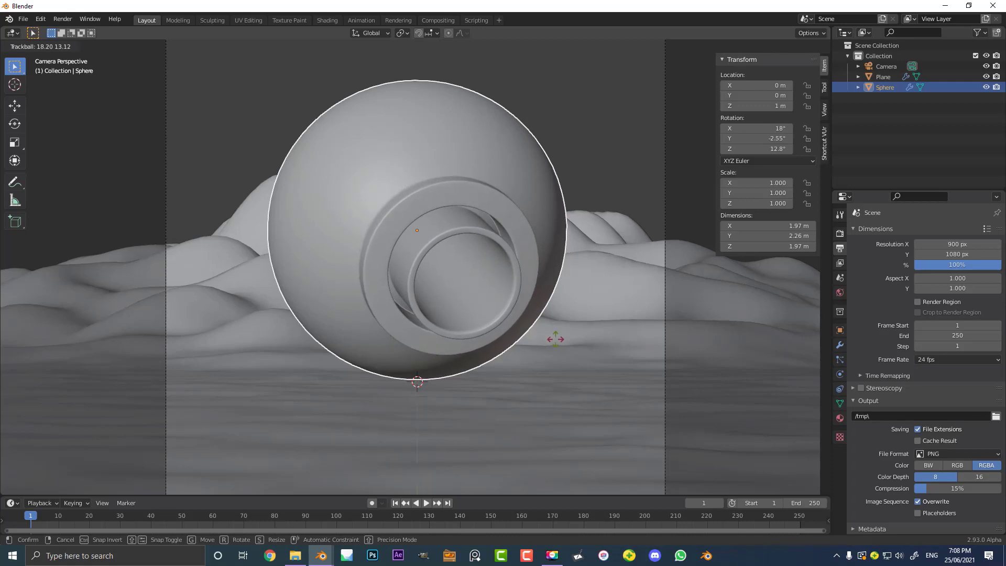
click(534, 336)
scroll(517, 288, down, 4)
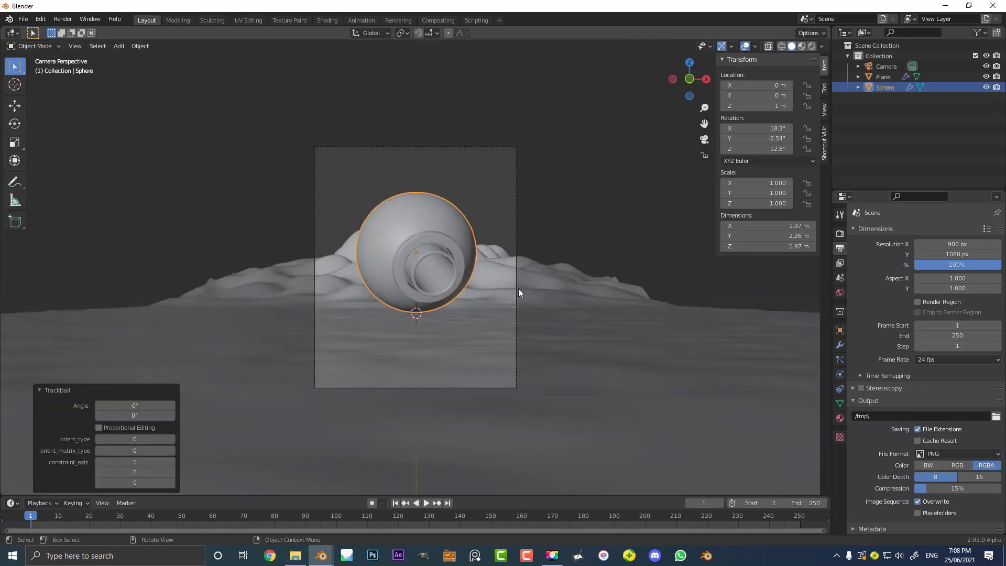
key(alt+a)
scroll(498, 249, up, 3)
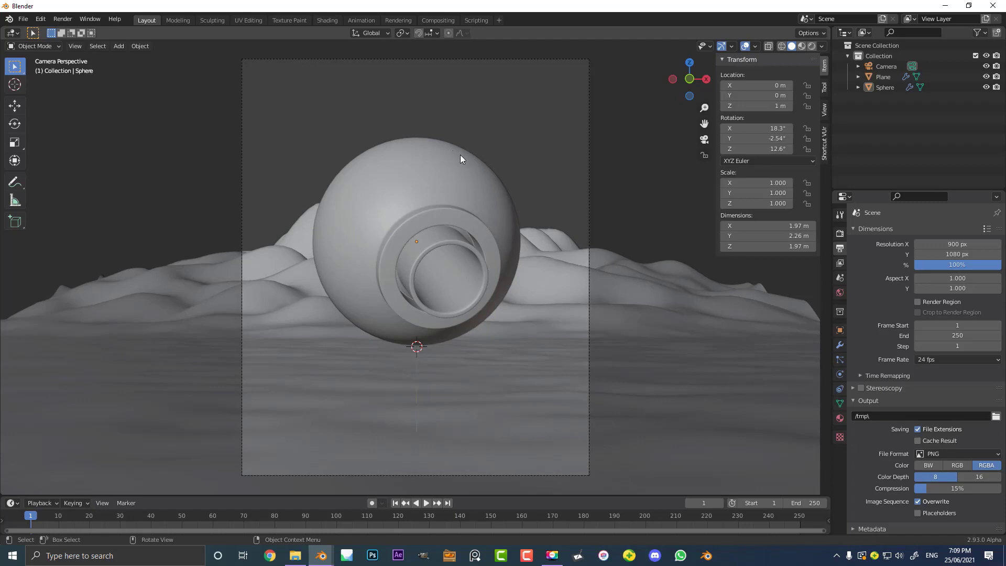
Add a mesh circle with 12 vertices at the base of the sphere
scroll(492, 192, up, 2)
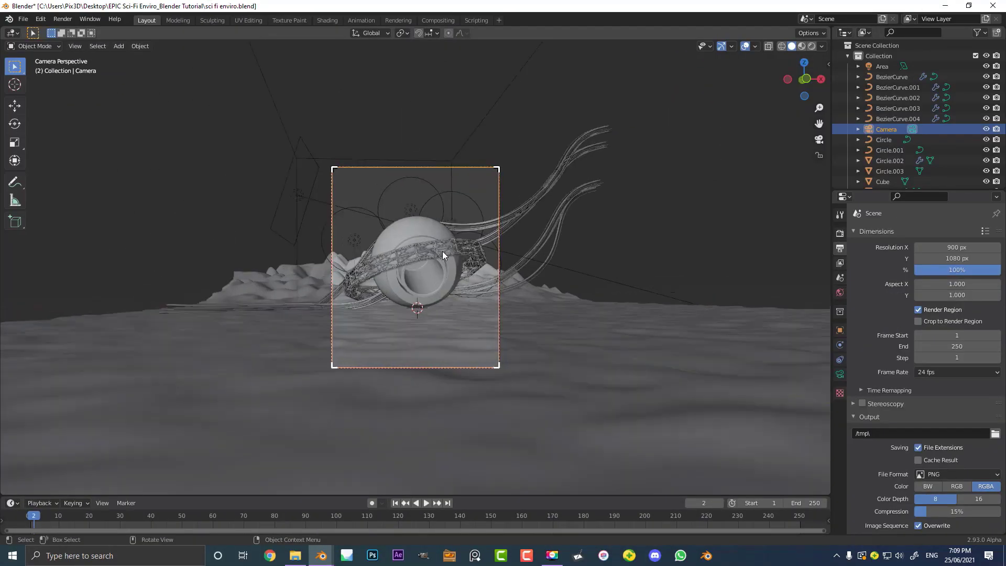
scroll(442, 250, up, 5)
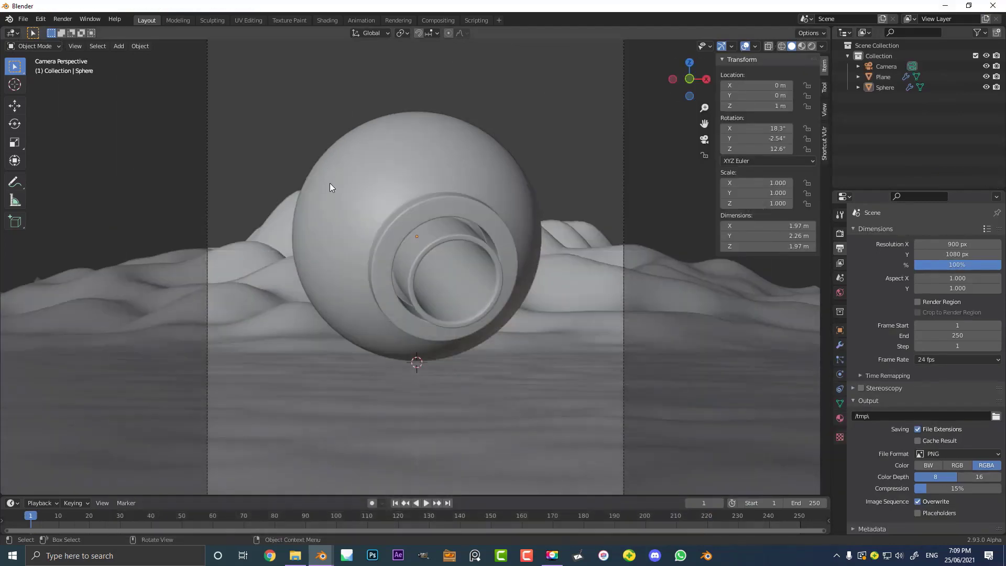
scroll(366, 186, up, 2)
key(shift+a)
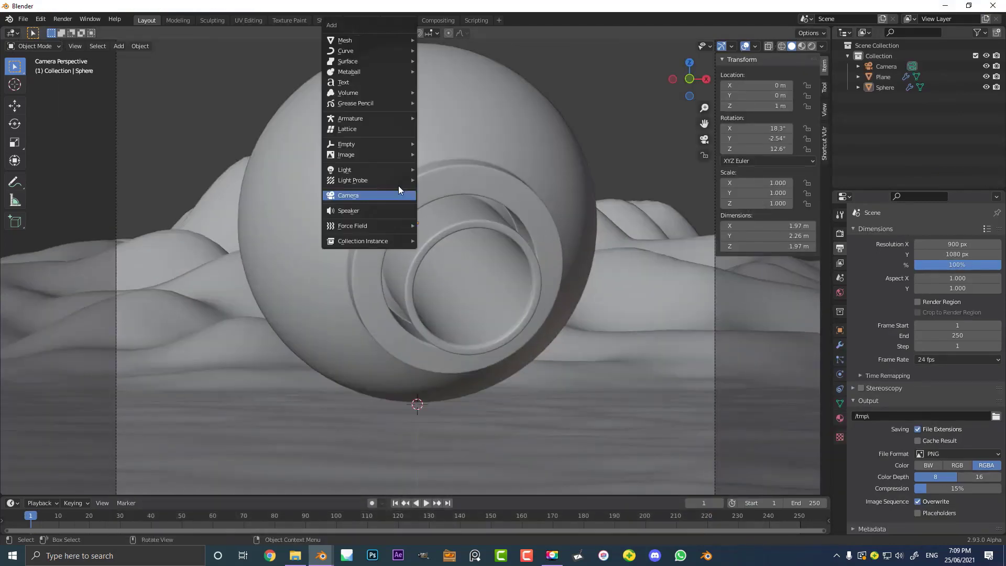
mouse_move(394, 38)
click(447, 59)
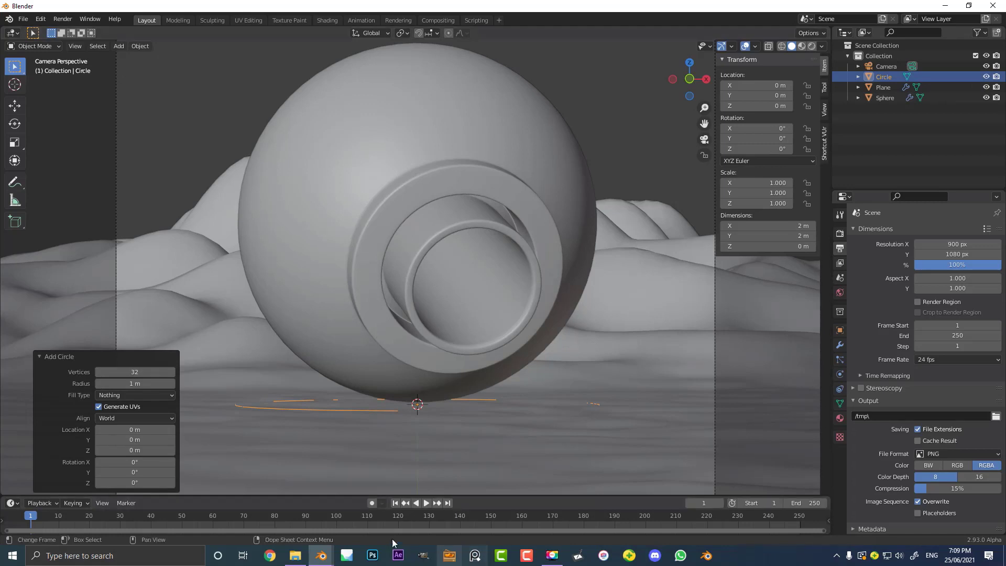
click(129, 373)
text(1)
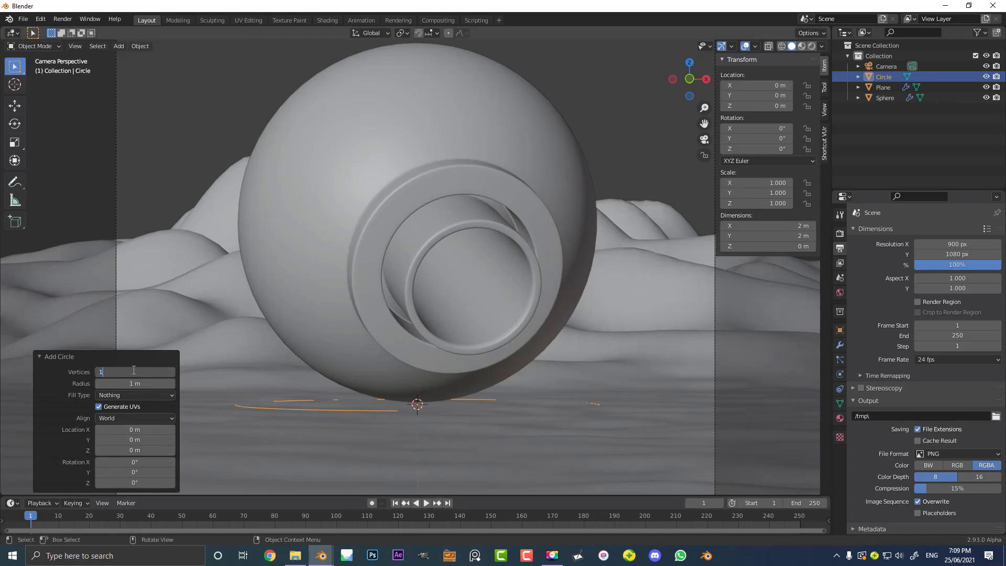
text(2)
key(Return)
Extrude the whole circle about 0.24 m up along Z in wireframe shading and return to solid shading
middle_drag(368, 338, 388, 386)
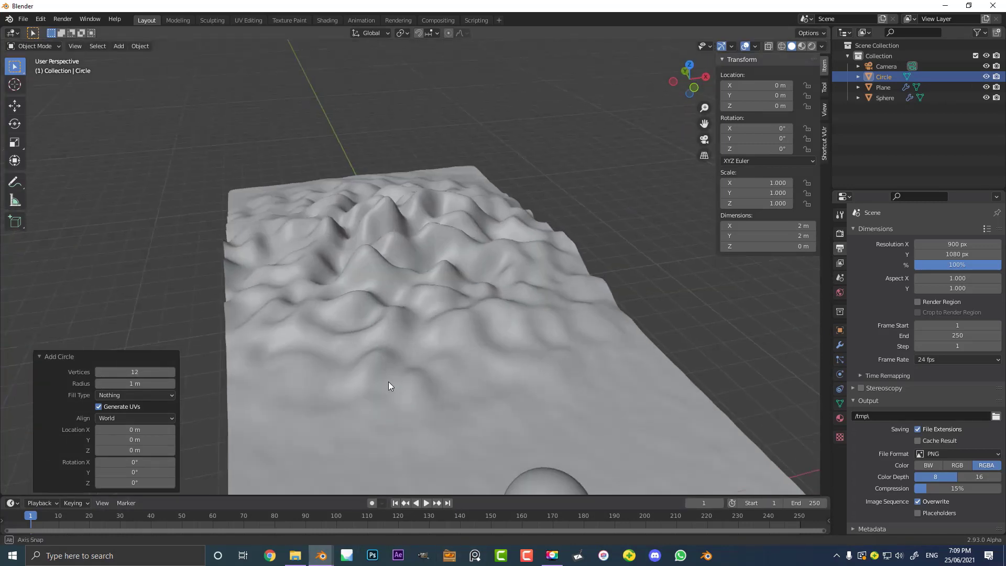
scroll(389, 381, down, 4)
shift+middle_drag(492, 417, 491, 325)
scroll(491, 326, up, 4)
key(z)
click(399, 328)
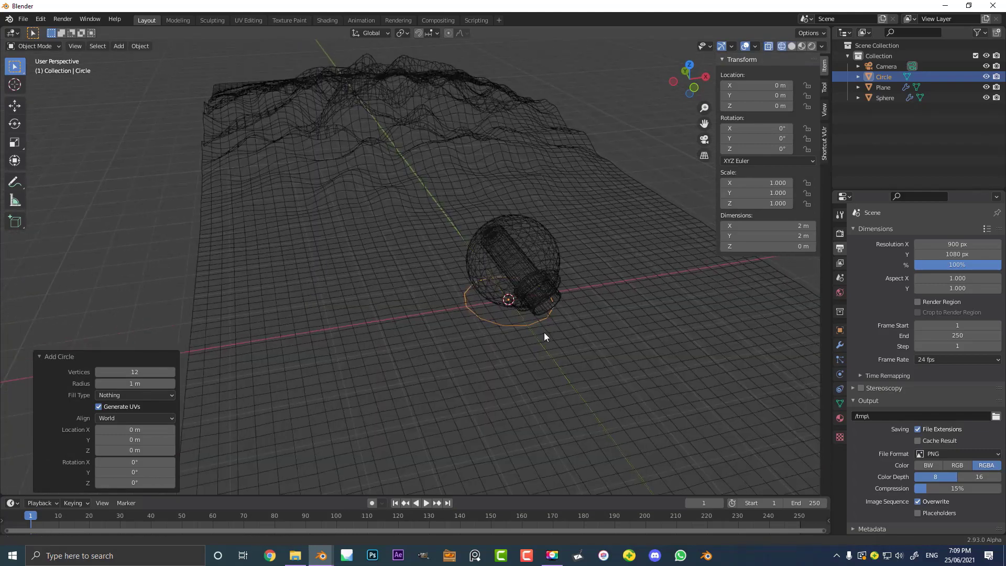
scroll(508, 330, up, 3)
key(Tab)
scroll(389, 333, up, 3)
scroll(393, 341, down, 3)
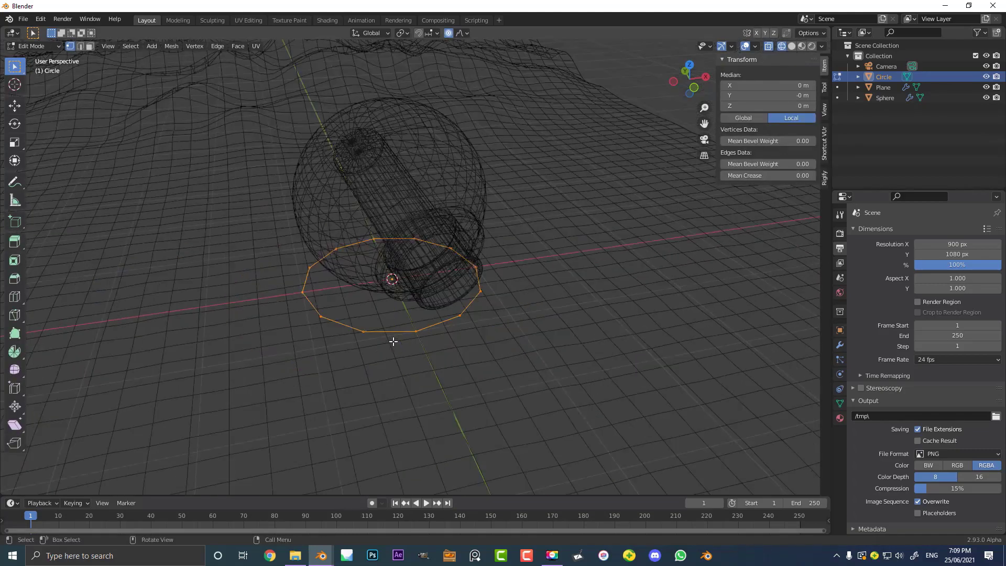
scroll(393, 341, up, 5)
scroll(373, 306, down, 3)
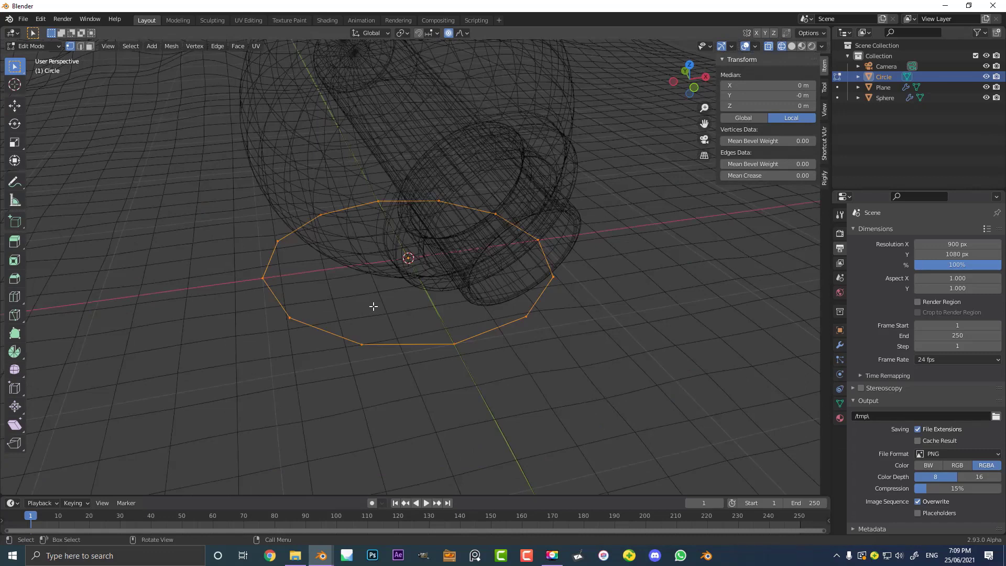
key(g)
key(z)
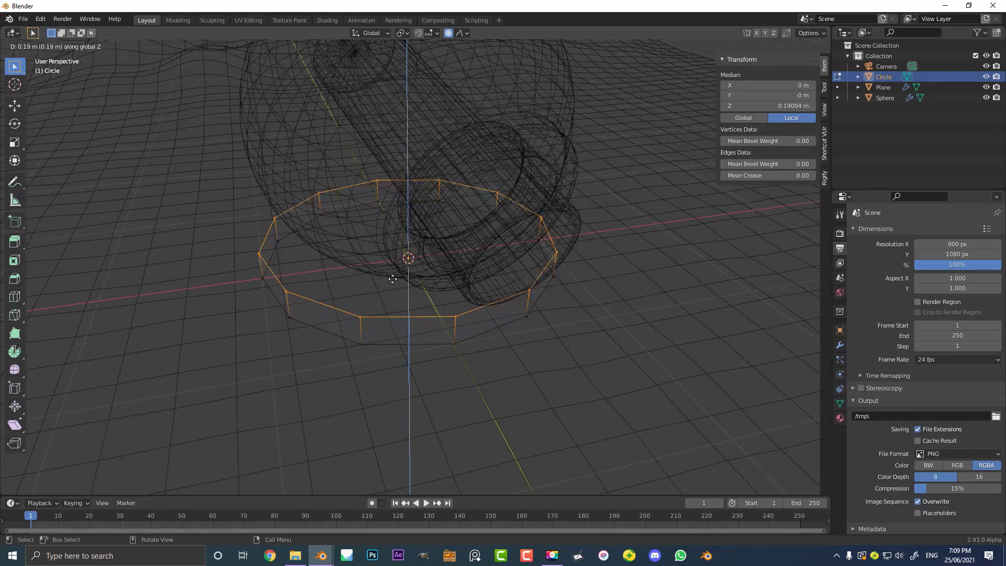
click(402, 265)
key(shift+z)
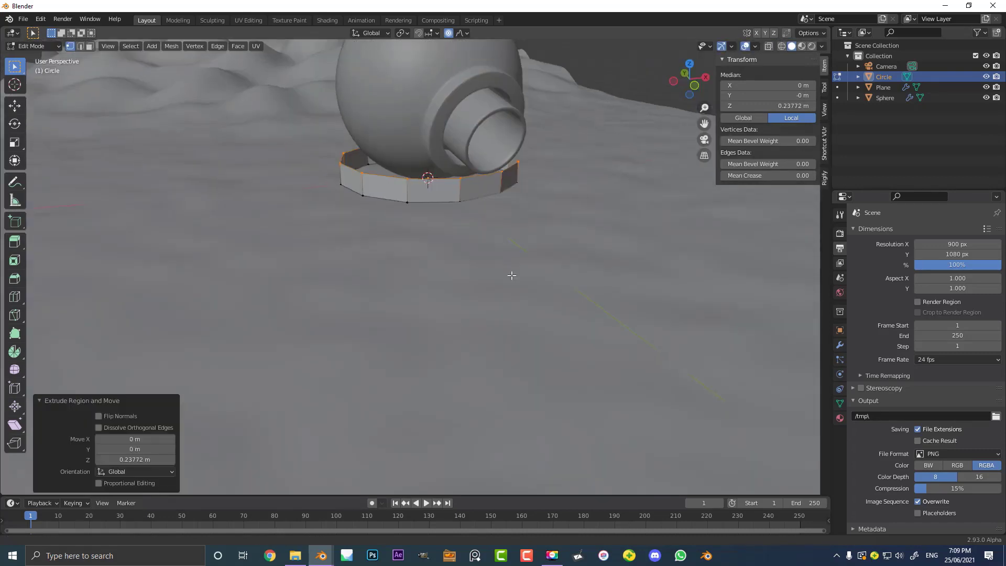
Turn off proportional editing, extrude the entire band in place and push the new faces outward along their normals by about 0.1 m
scroll(516, 283, up, 2)
middle_drag(512, 274, 519, 276)
key(a)
shift+middle_drag(402, 284, 414, 287)
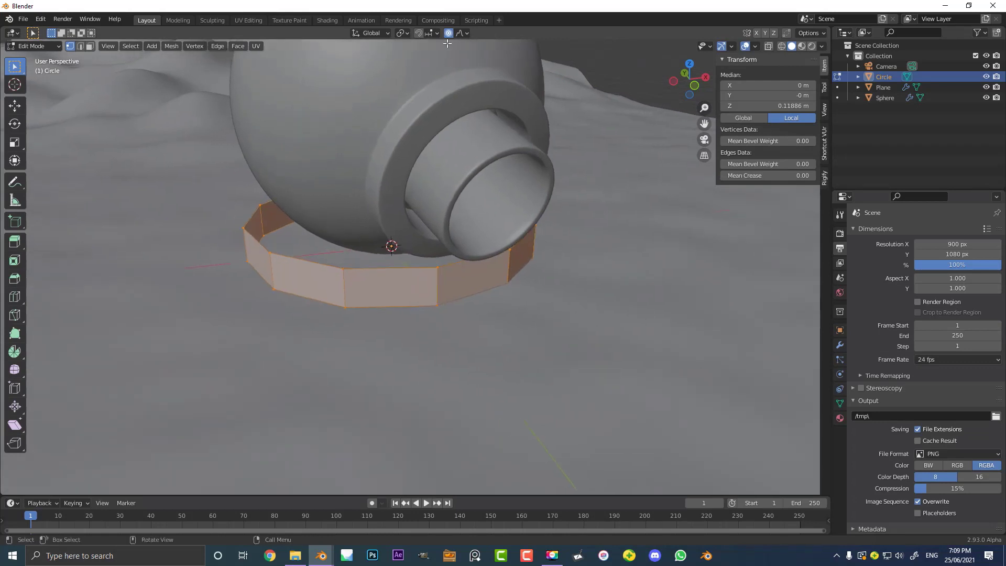
click(448, 34)
key(e)
key(alt)
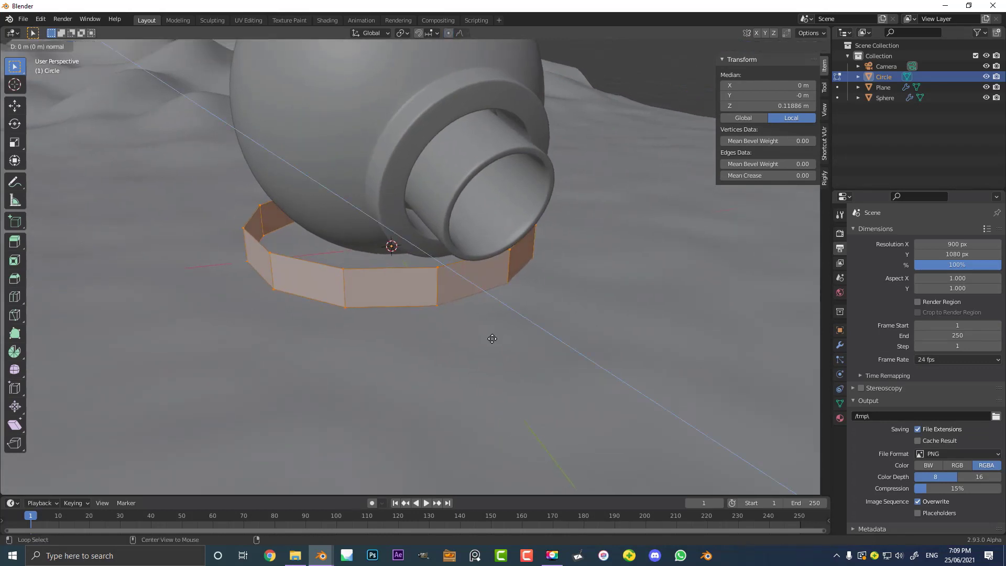
right_click(530, 353)
key(alt+s)
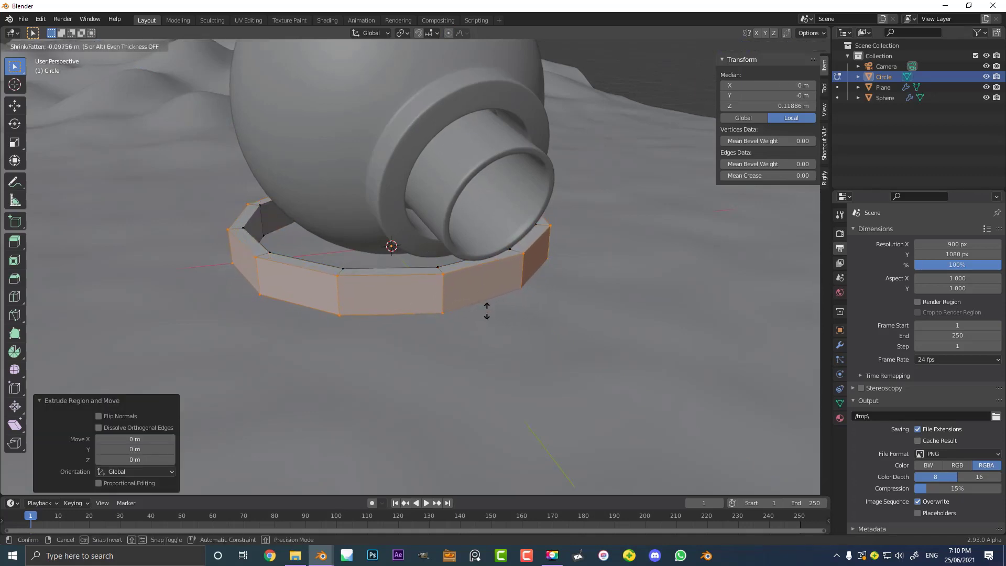
click(487, 310)
Subdivide the whole ring mesh with one cut and return to Object Mode
key(a)
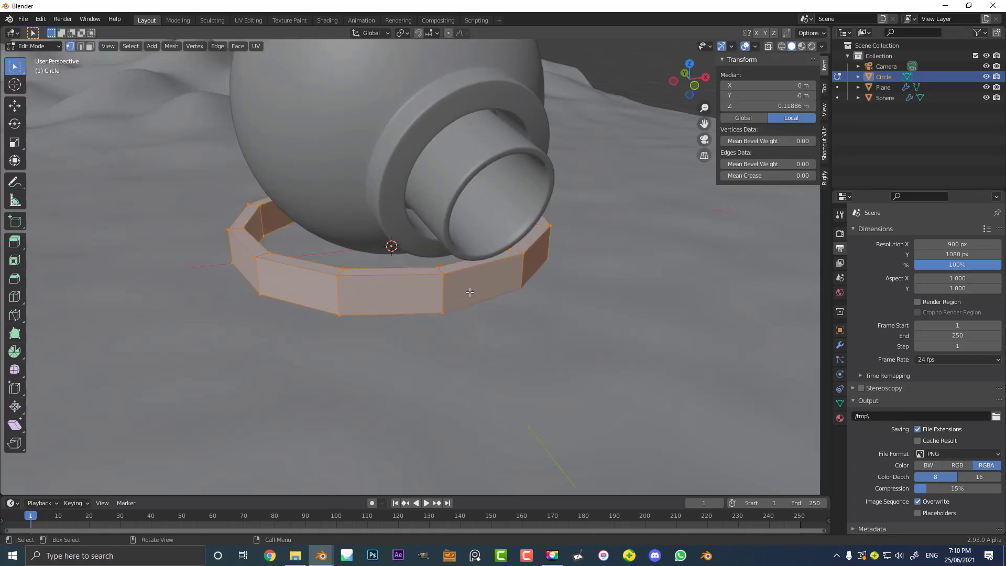
right_click(399, 266)
click(369, 268)
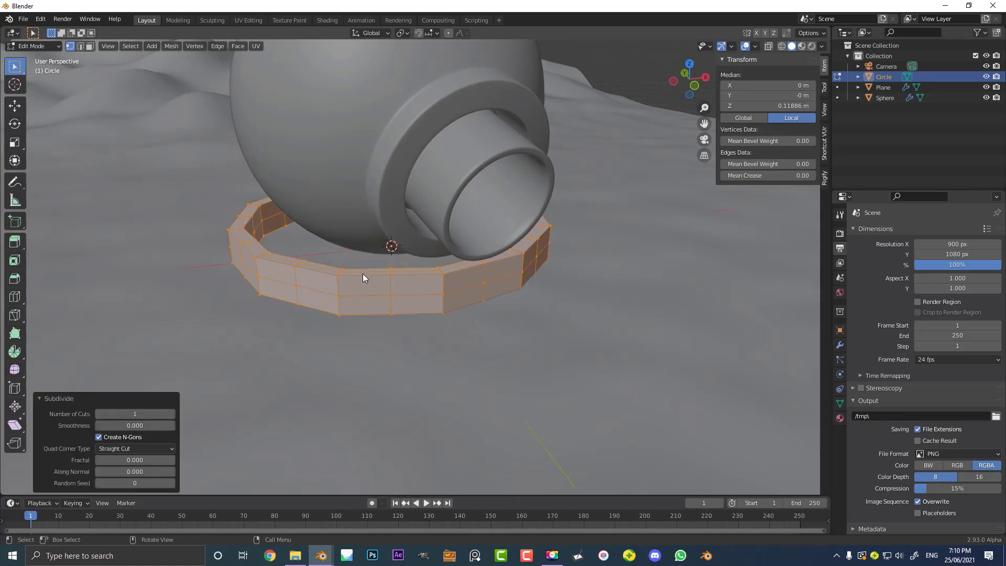
key(Tab)
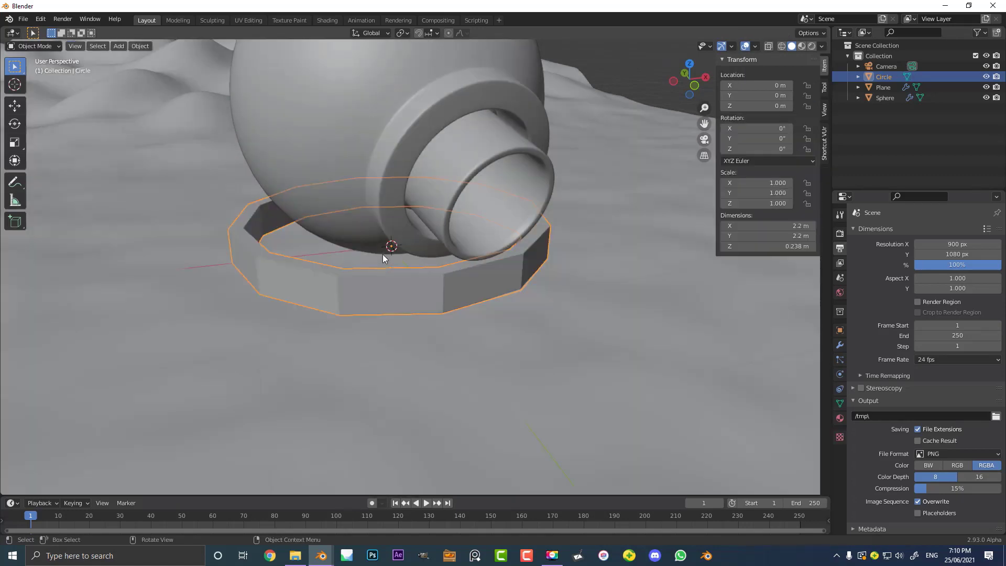
Add a Triangulate modifier to the ring
click(839, 345)
click(882, 232)
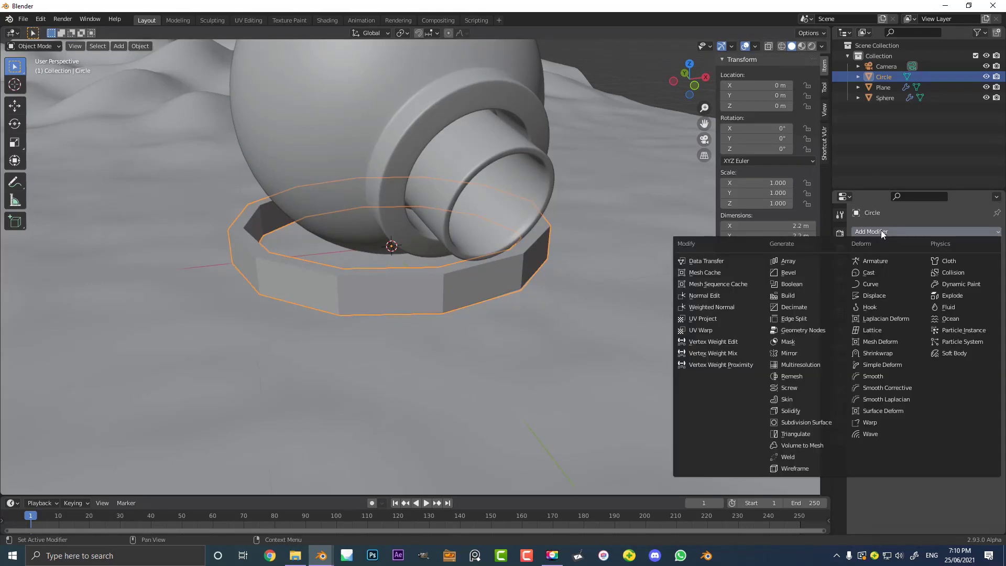
click(802, 434)
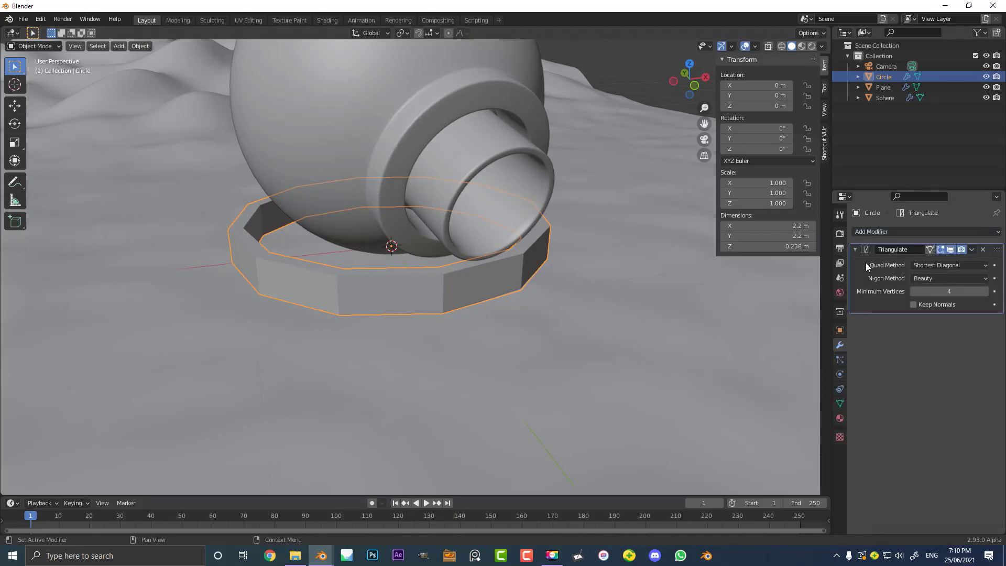
Add a Wireframe modifier to the ring with a thickness of 0.009 m
click(869, 231)
click(783, 469)
scroll(556, 317, up, 3)
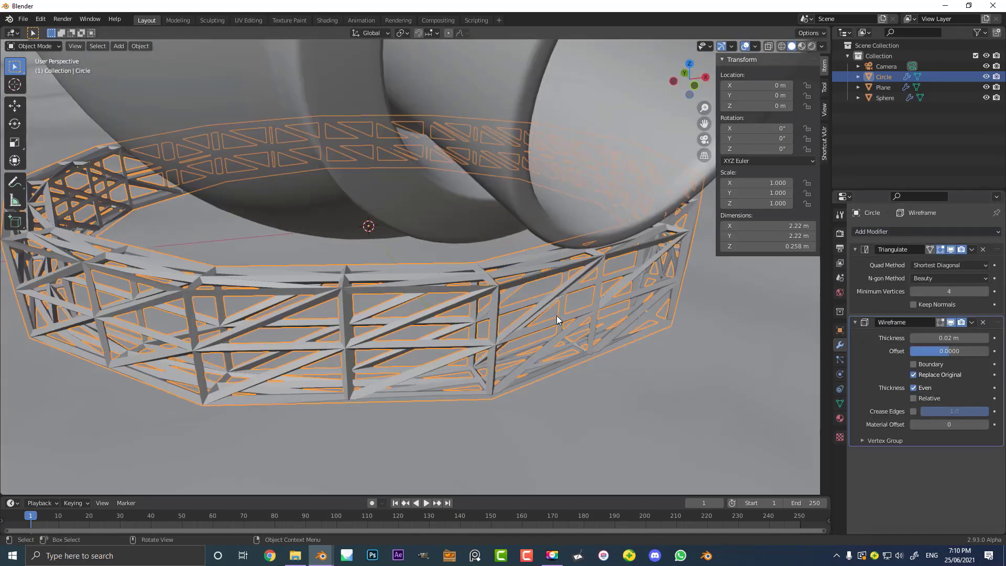
drag(963, 338, 907, 338)
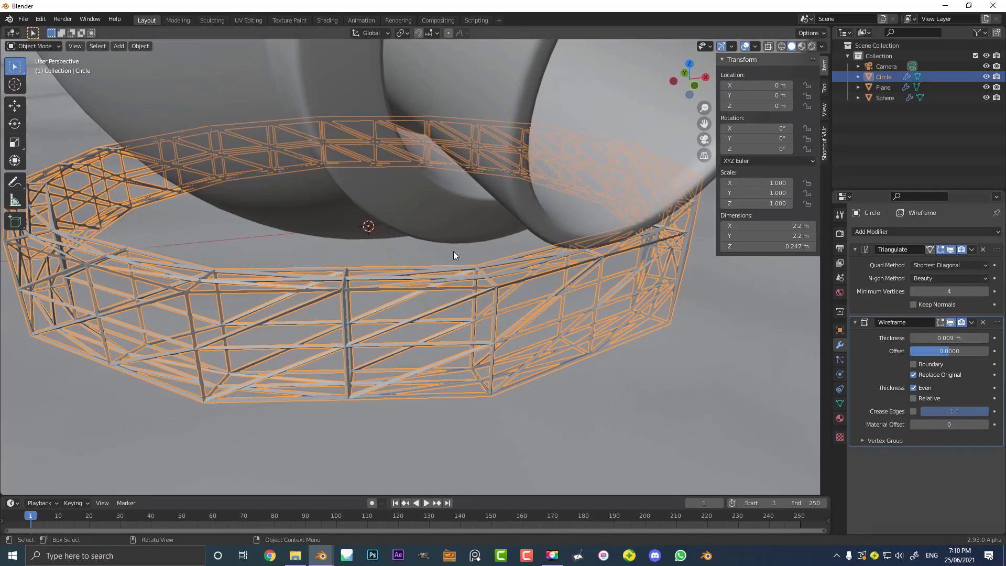
Raise the ring about 0.86 m along Z in front view so it encircles the sphere
scroll(454, 251, down, 8)
key(KP_1)
scroll(370, 188, up, 2)
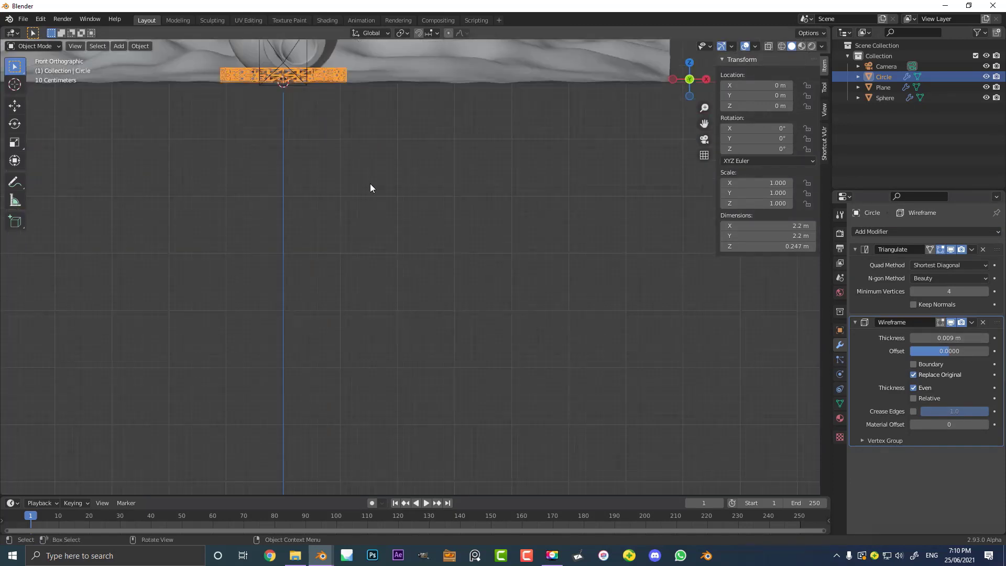
shift+middle_drag(346, 134, 475, 373)
scroll(452, 359, up, 6)
key(g)
key(z)
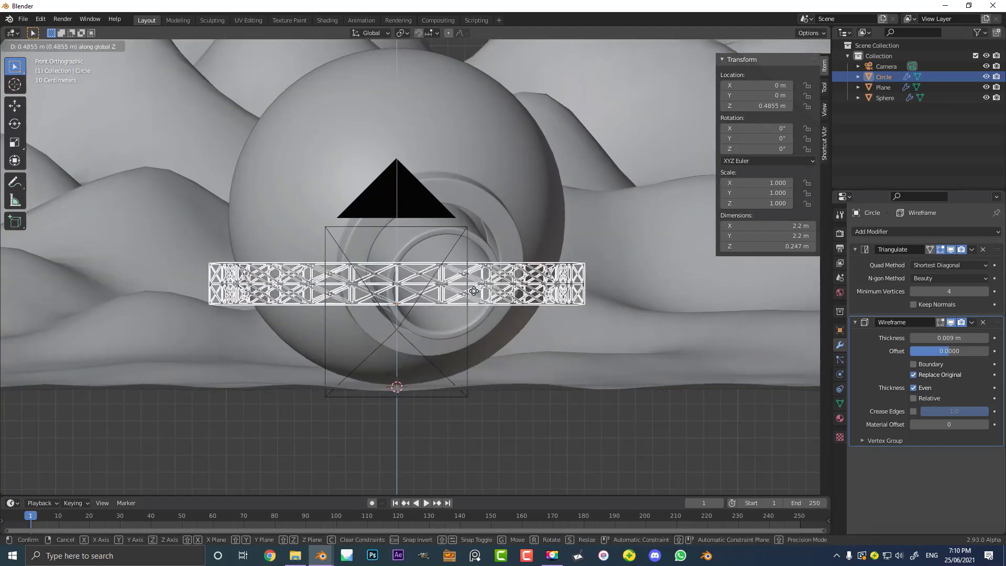
click(469, 232)
Scale the ring up uniformly to about 1.27 so it clears the sphere, and deselect it
scroll(470, 232, down, 2)
key(s)
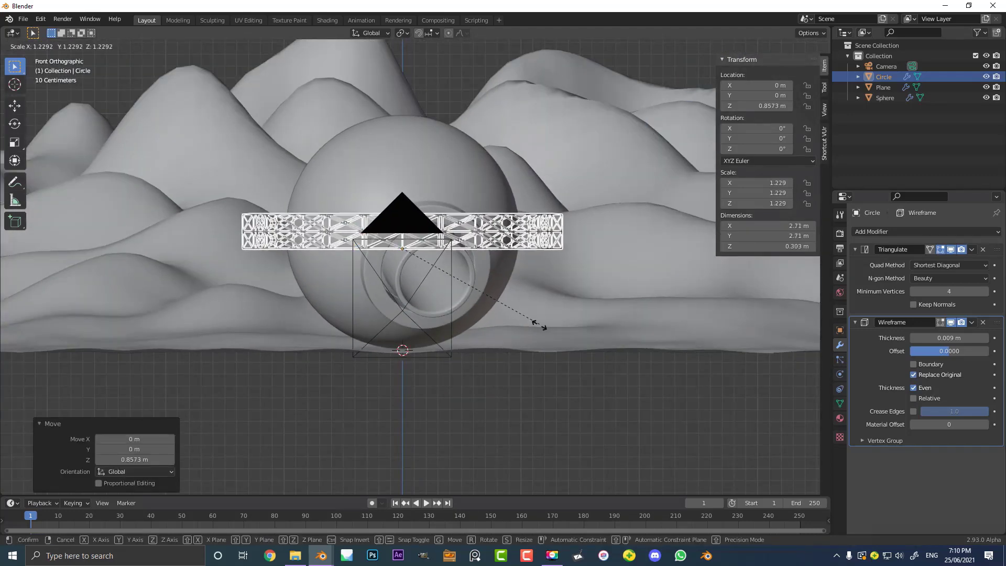
click(540, 331)
middle_drag(461, 241, 445, 292)
scroll(404, 197, up, 4)
click(403, 177)
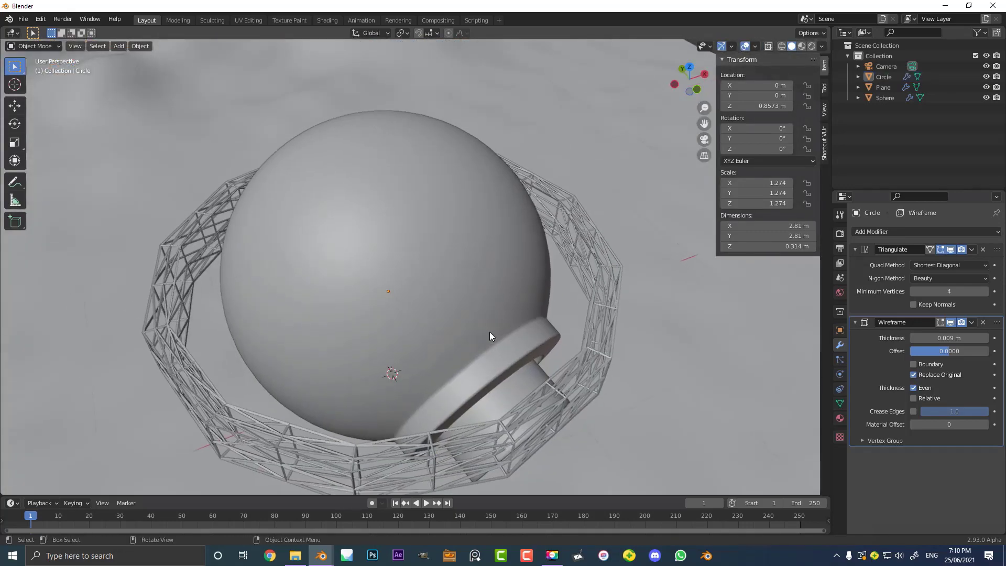
Tilt the ring around the sphere in camera view to a rotation of about X -5.9°, Y -19.6°, Z -1.4°
key(KP_0)
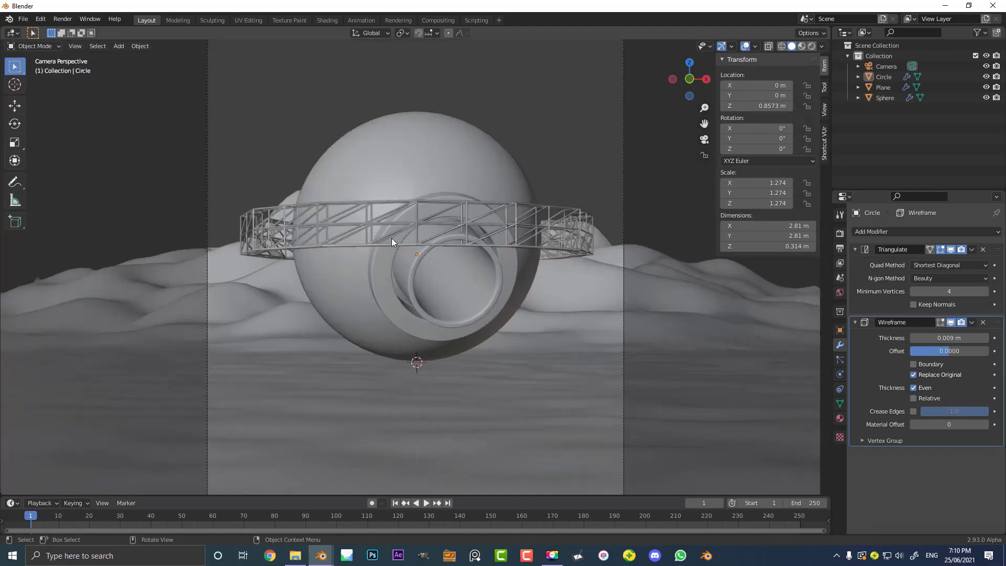
click(559, 211)
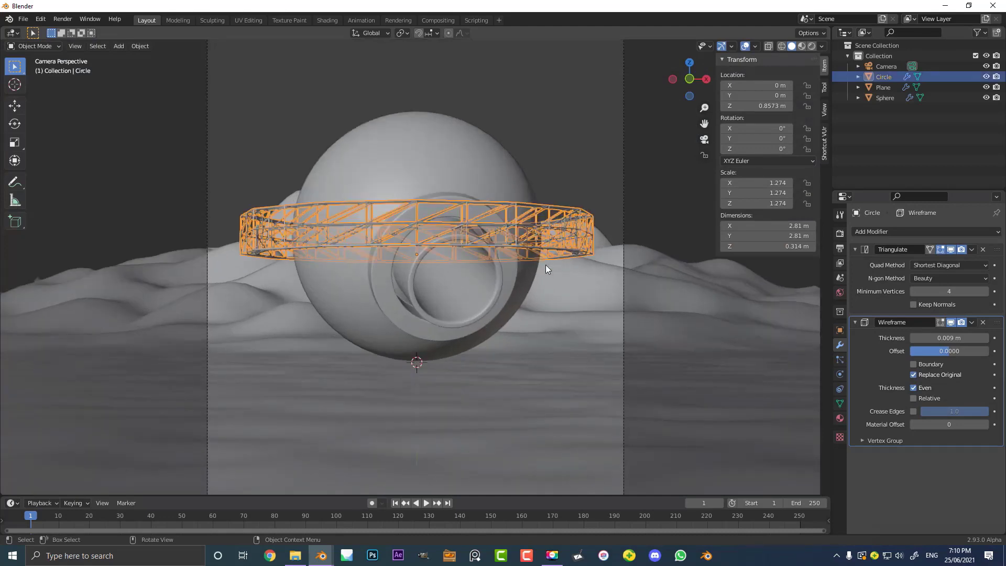
scroll(561, 291, up, 2)
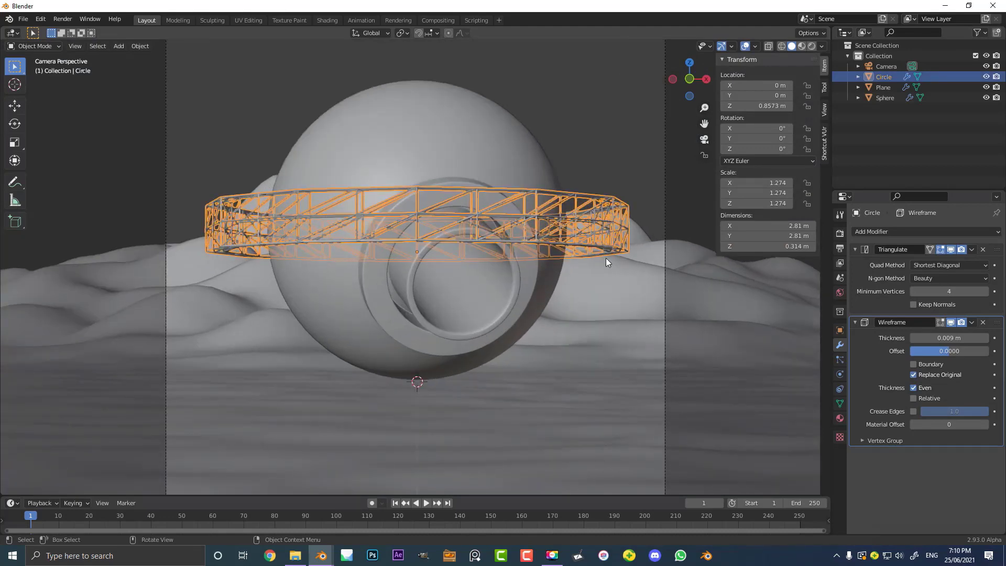
key(r)
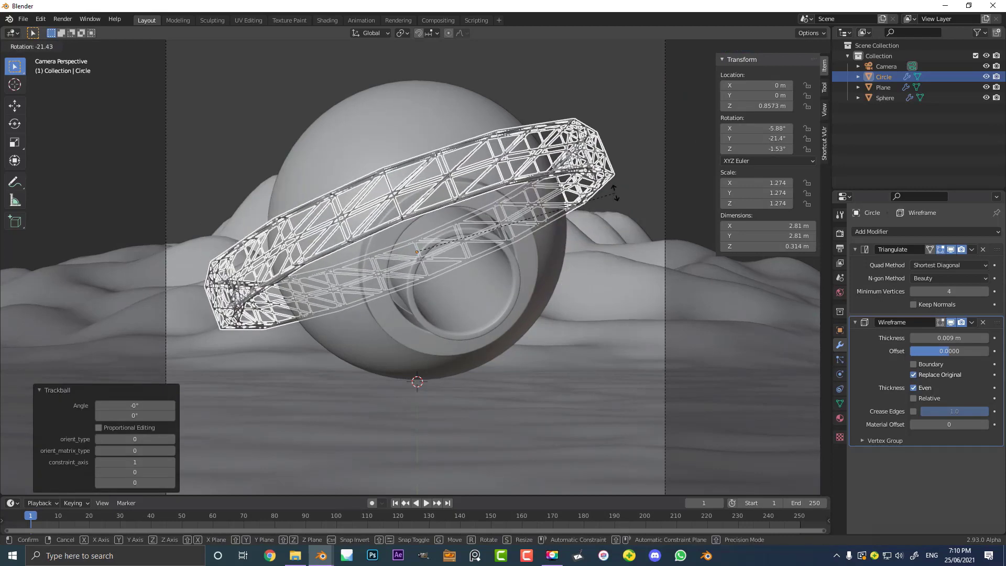
click(616, 199)
scroll(463, 247, down, 3)
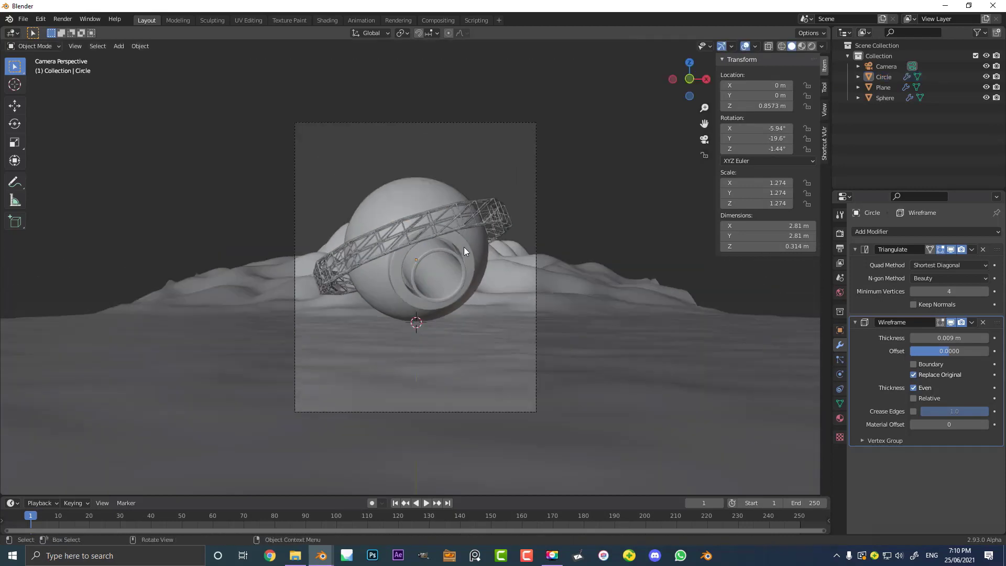
scroll(470, 243, up, 2)
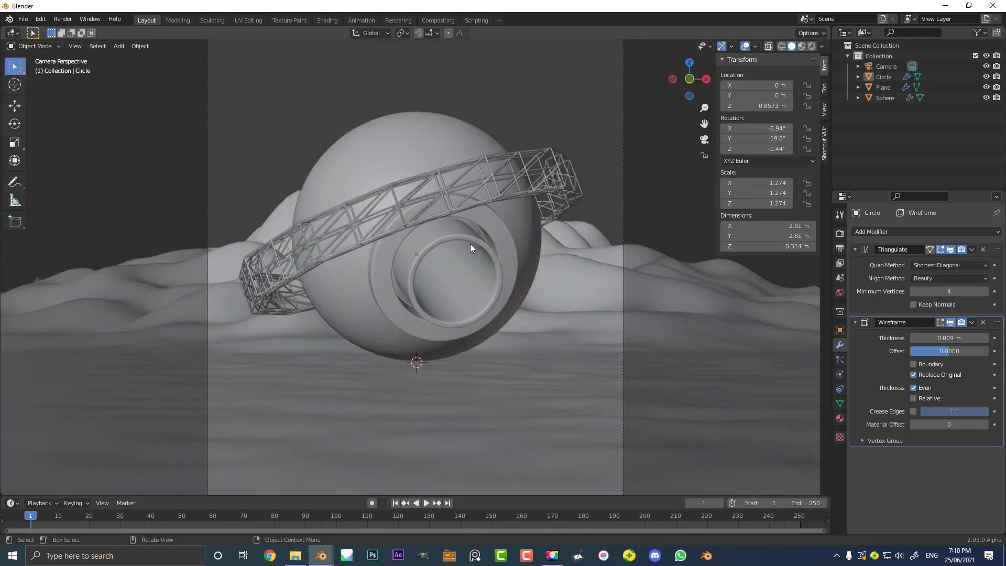
Trackball-rotate the ring to about X -0.5°, Y -19.3°, Z -4.4° and lower it about 0.19 m along Z
click(536, 191)
key(r)
key(r)
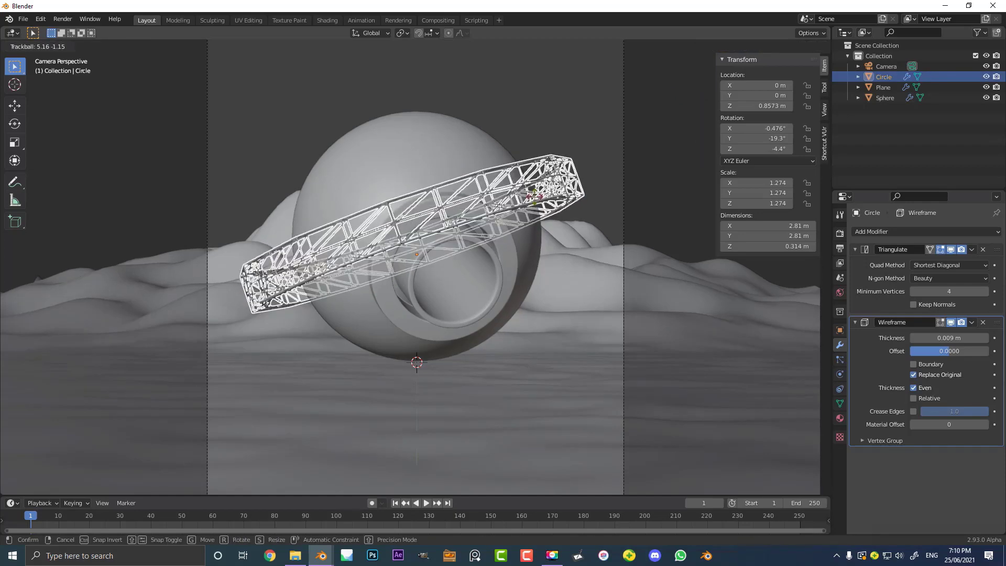
click(537, 200)
key(g)
key(z)
click(537, 220)
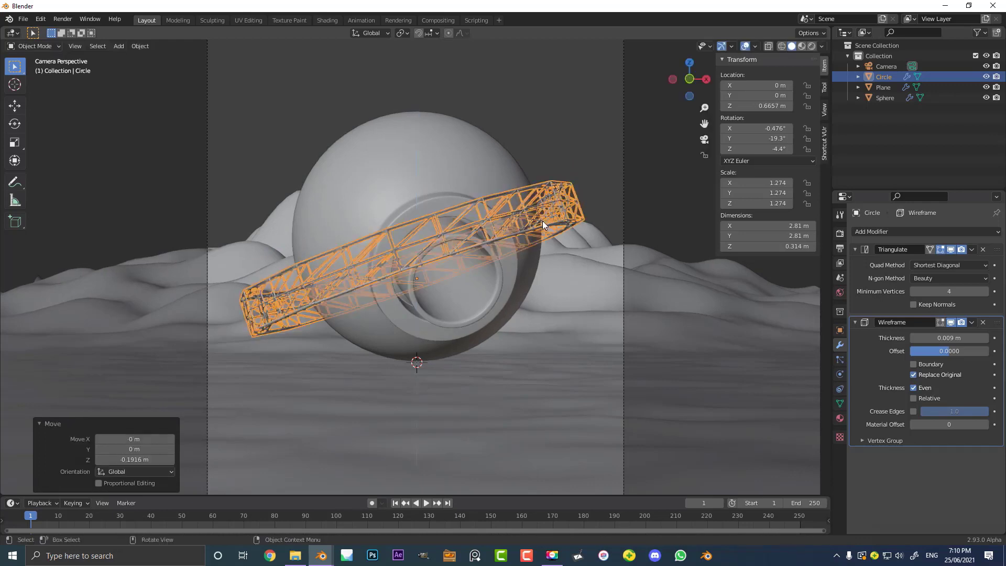
Trackball-rotate the ring to about X -5.3°, Y -19.6°, Z -2.8°, move it to a height of about 0.74 m, and deselect it
key(r)
key(r)
click(542, 217)
key(z)
click(601, 214)
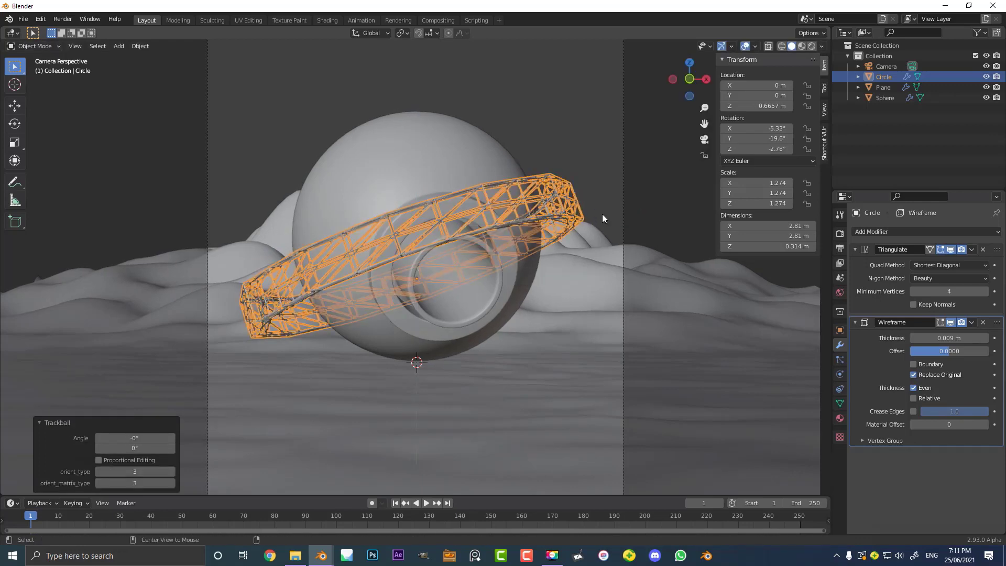
key(alt+a)
click(504, 231)
key(g)
click(501, 222)
key(alt+a)
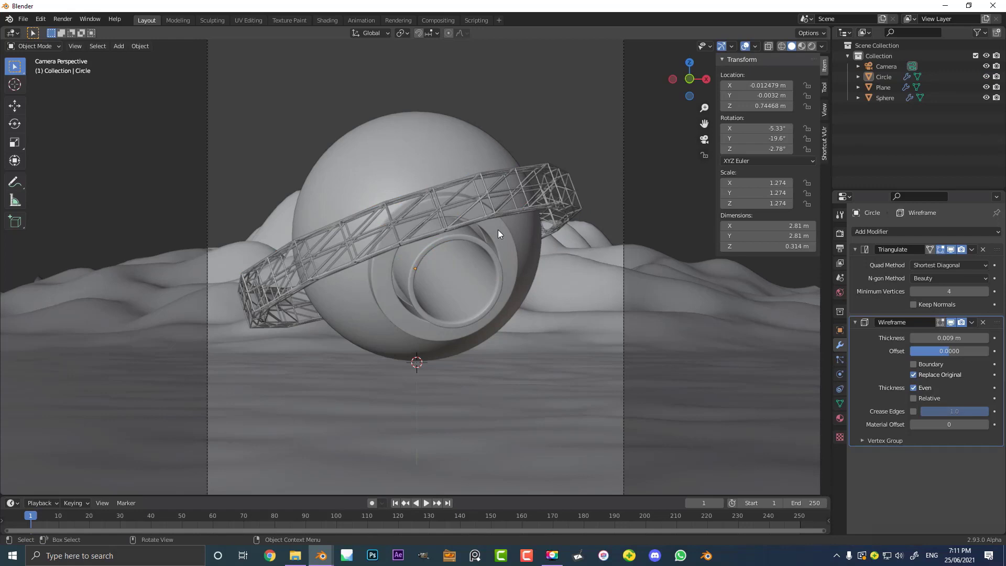
Add a Bezier curve and move it above the sphere to about X 0.45 m, Y -0.09 m, Z 2.22 m
scroll(445, 233, down, 2)
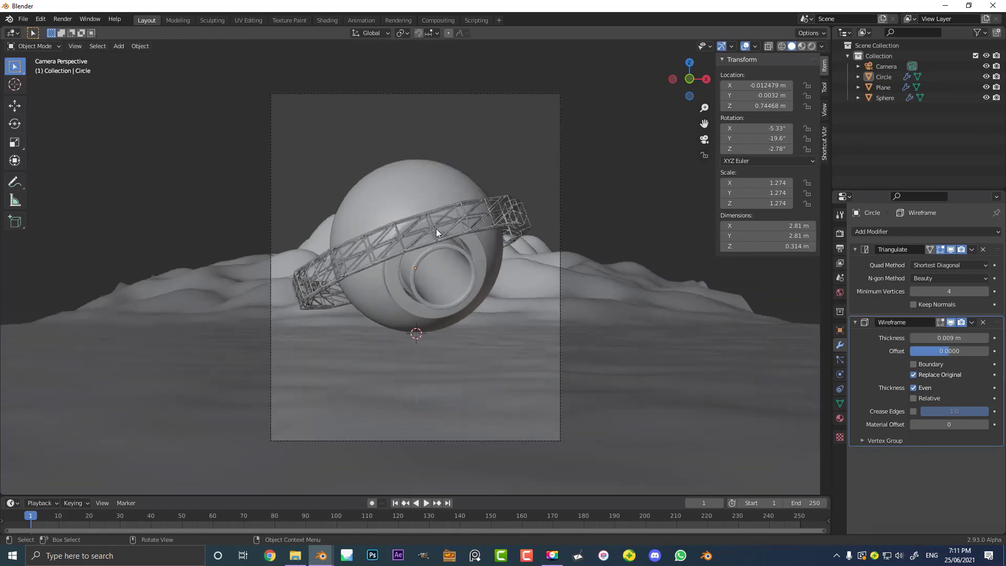
scroll(457, 193, up, 2)
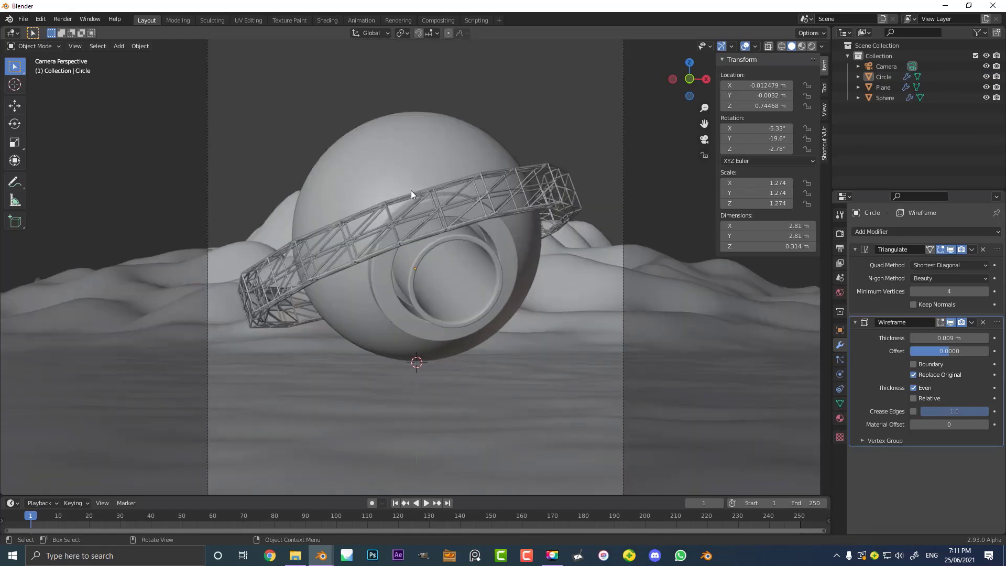
key(shift+a)
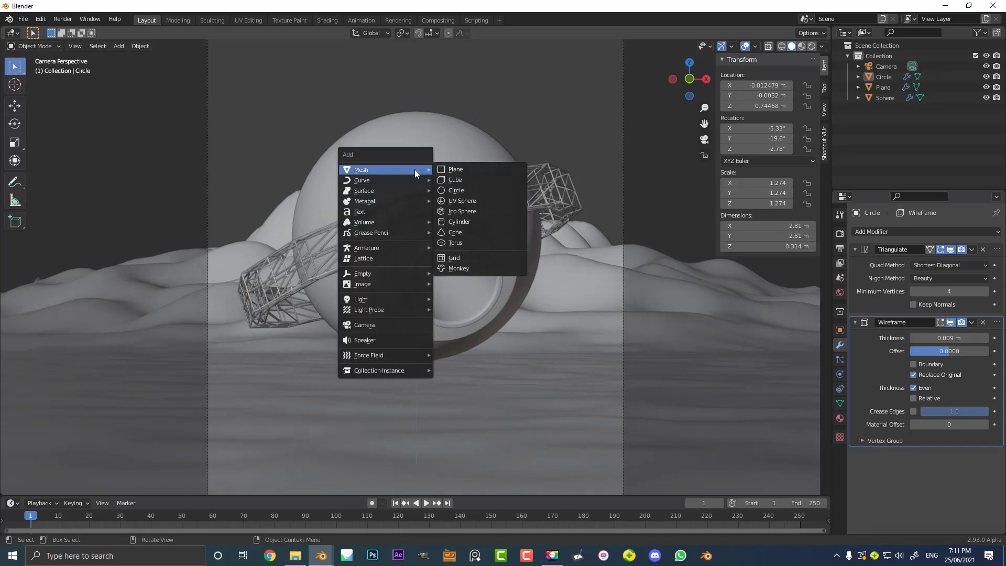
mouse_move(373, 179)
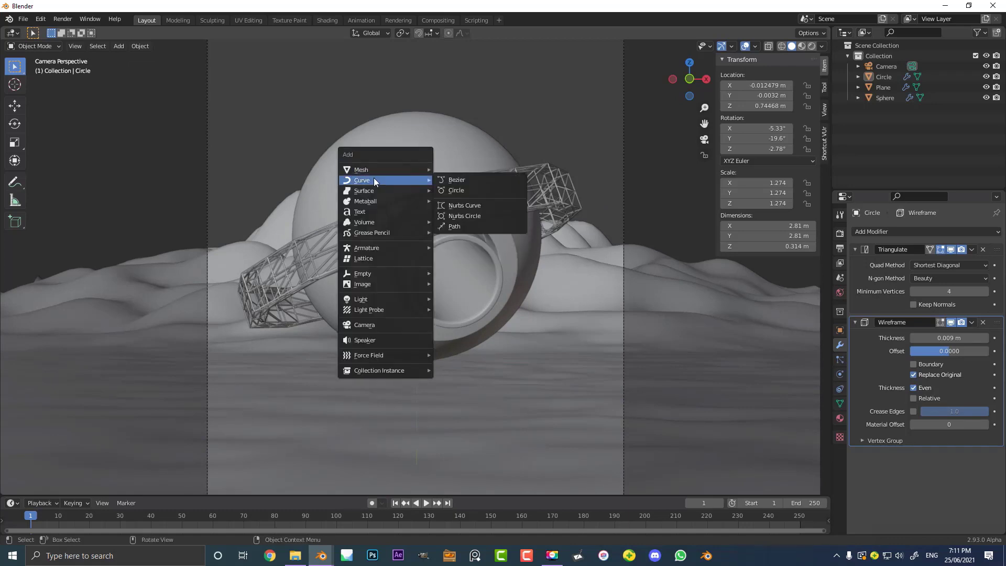
click(467, 179)
key(g)
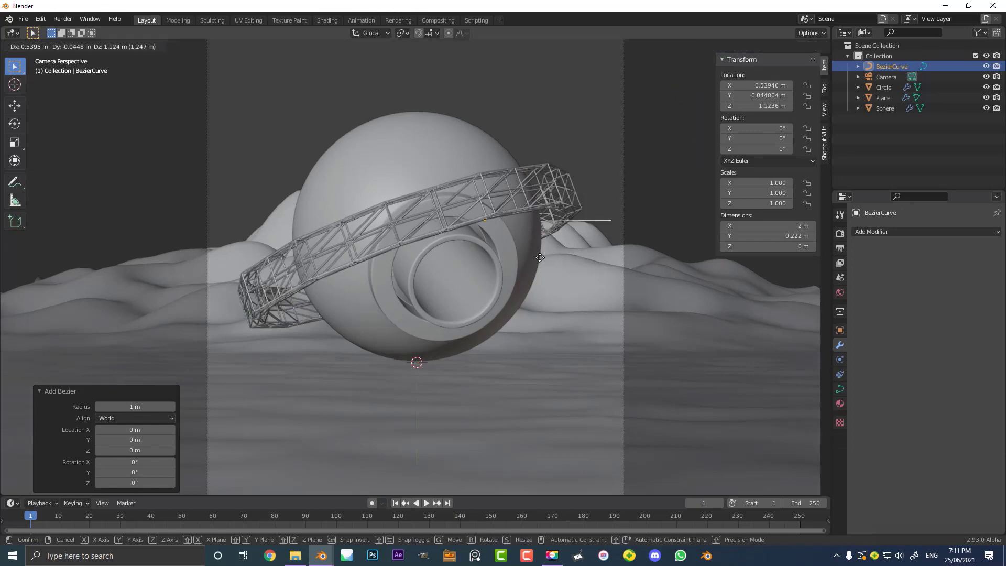
click(526, 131)
Add a mesh circle with a 1 m radius and move it about 7.8 m along X, off the ground plane
middle_drag(526, 131, 412, 228)
scroll(540, 267, up, 2)
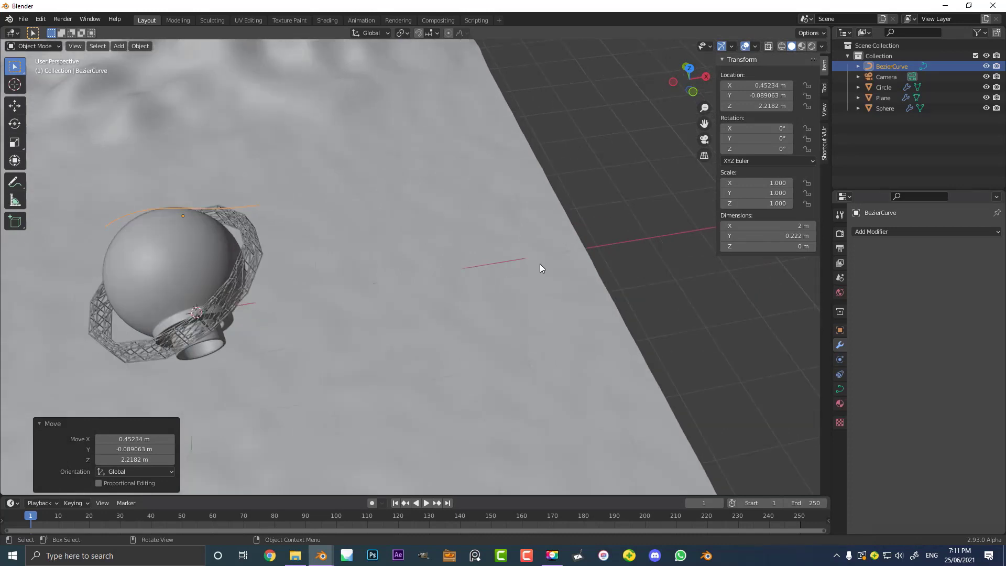
key(shift+a)
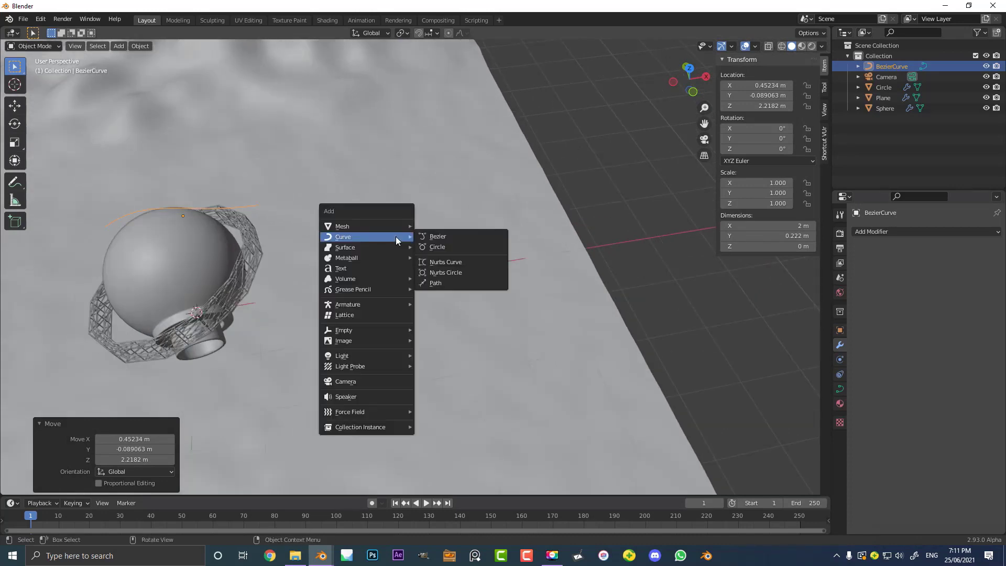
mouse_move(368, 236)
mouse_move(410, 226)
click(444, 247)
scroll(334, 276, down, 3)
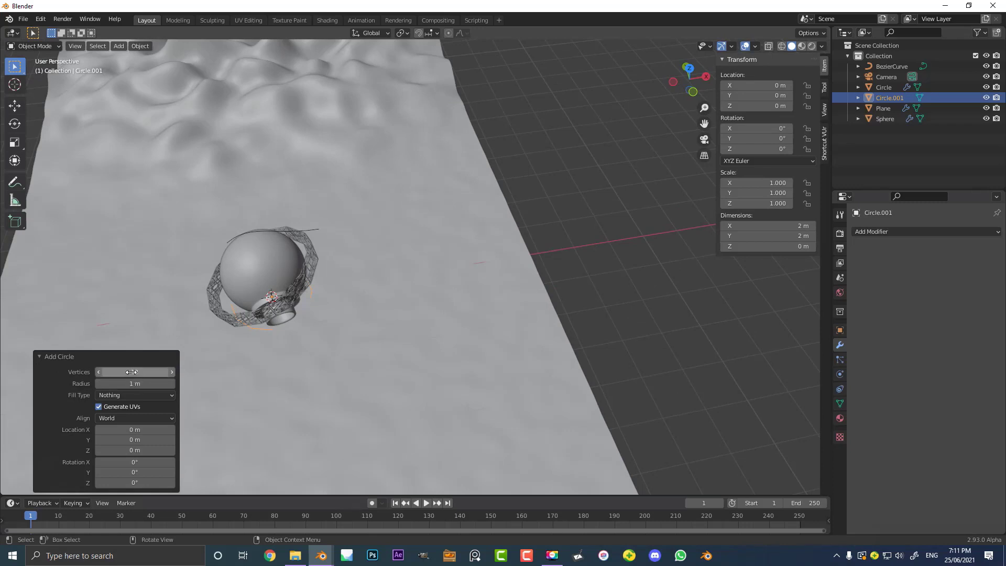
key(g)
key(x)
click(481, 331)
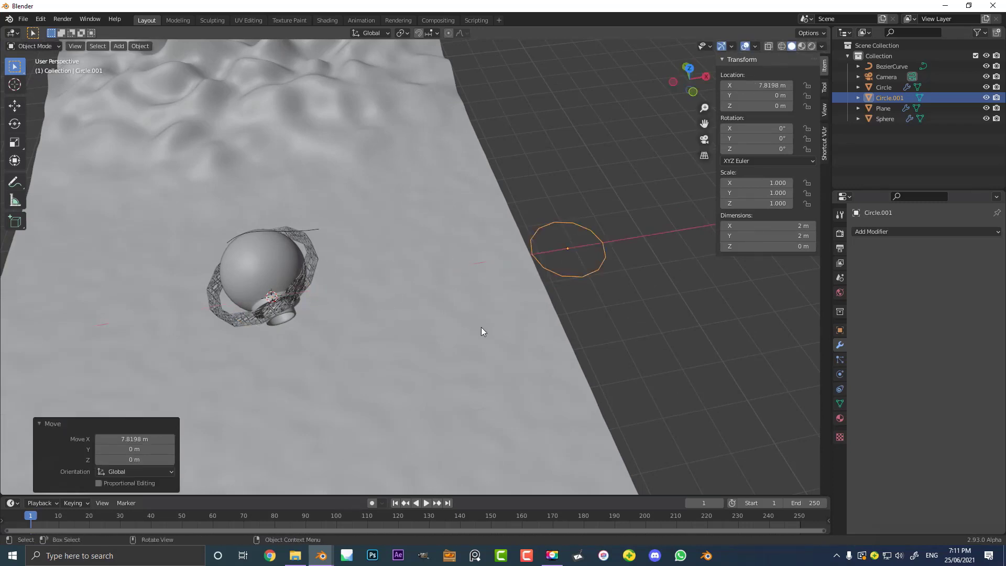
scroll(476, 285, up, 6)
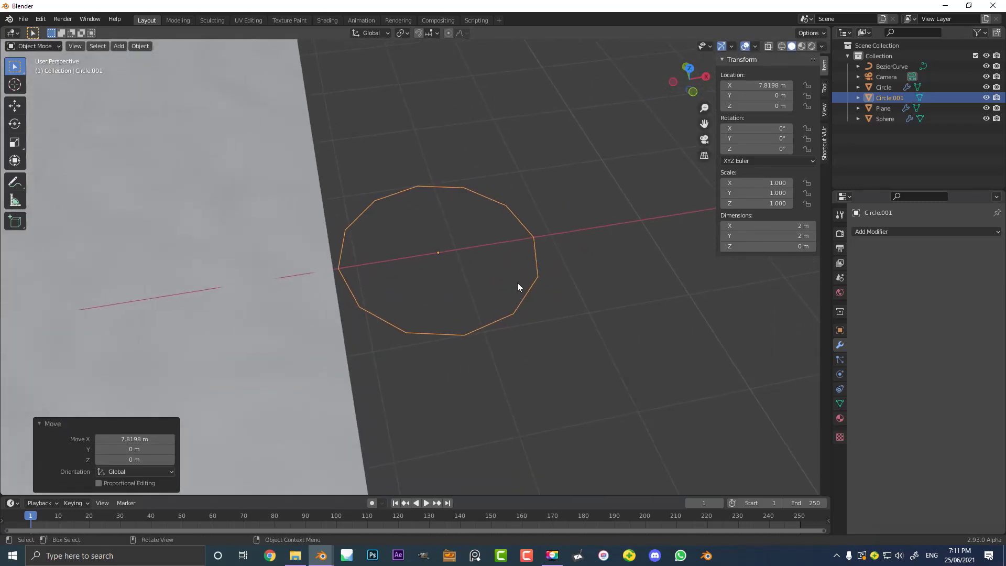
Duplicate the circle inside its mesh, offset about 2.1 m in X and 3 m in Y in top view, and scale the copy to 0.57
key(Tab)
key(KP_7)
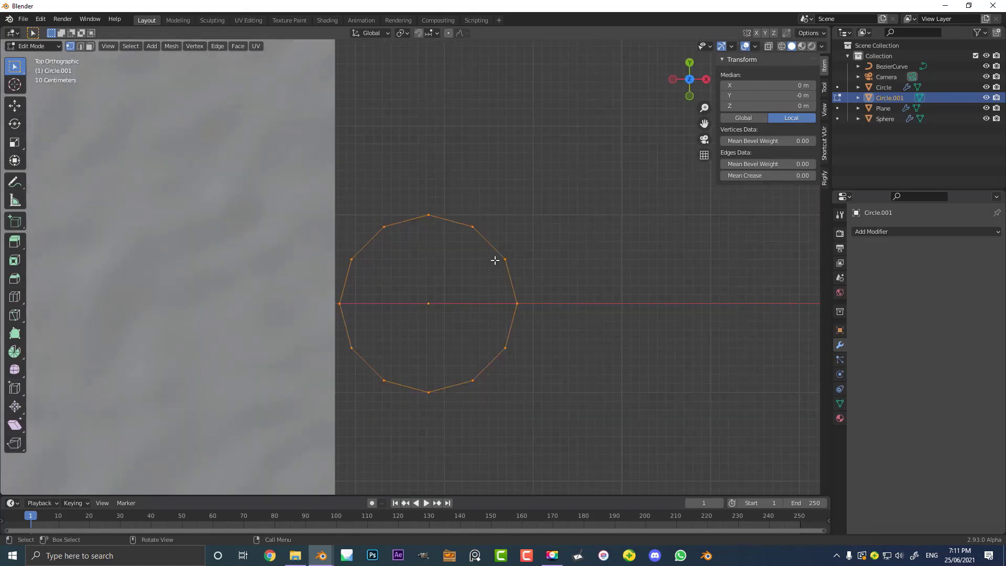
scroll(430, 323, down, 1)
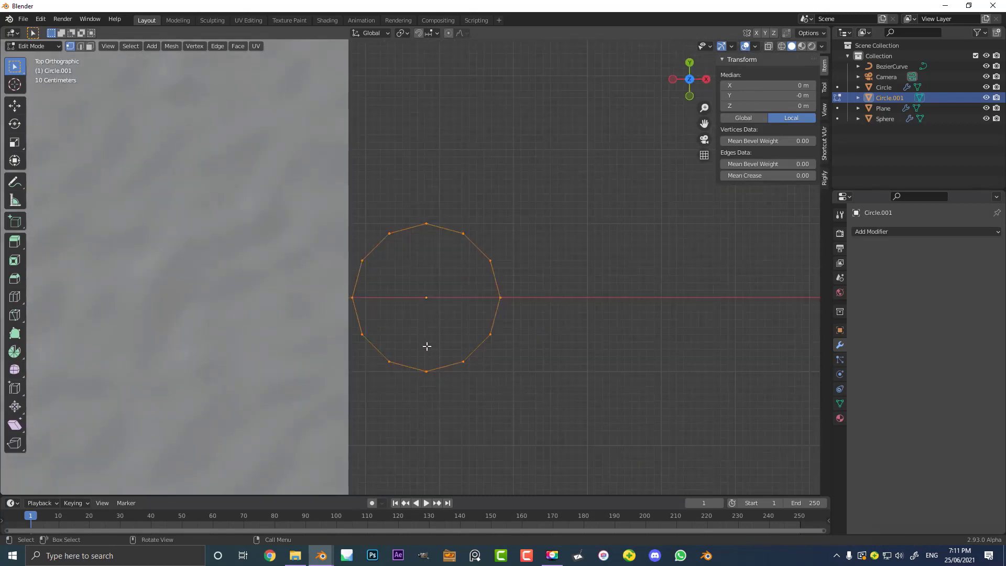
scroll(427, 346, down, 1)
key(shift+d)
click(554, 190)
scroll(534, 246, down, 2)
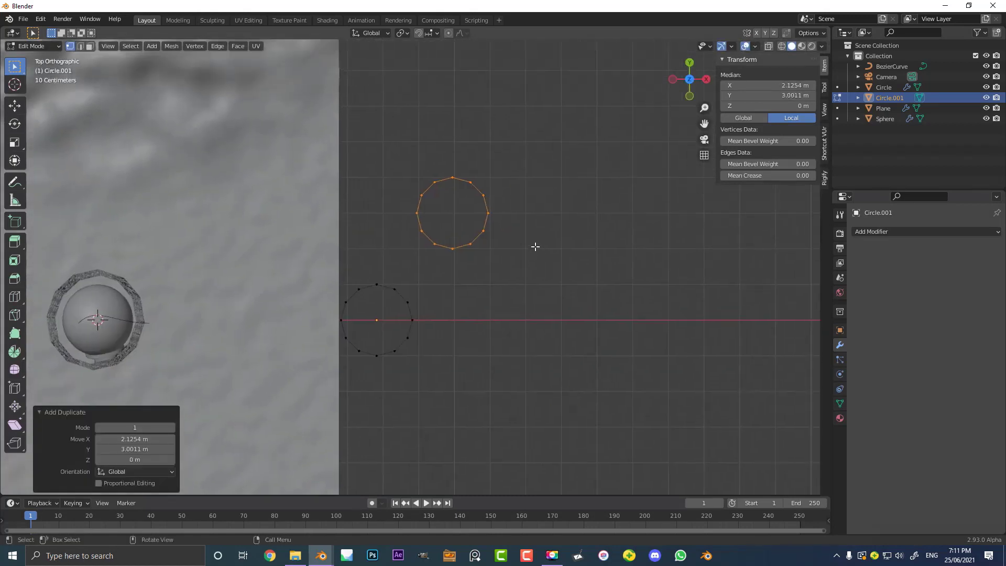
scroll(535, 246, up, 1)
key(s)
click(545, 279)
scroll(488, 208, up, 2)
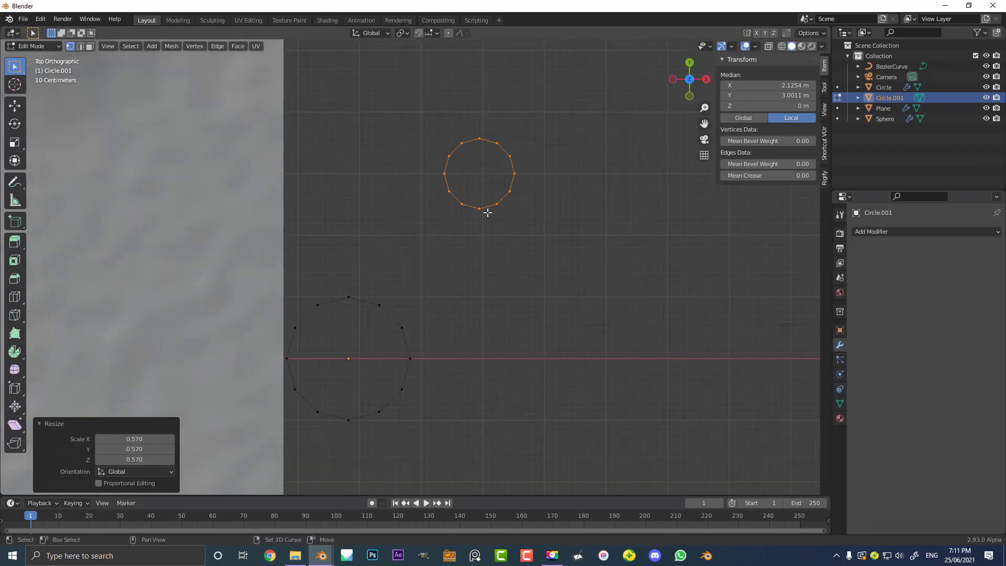
Duplicate the small circle three more times, spreading the copies to the large circle's +X side, and return to Object Mode
key(shift+d)
click(686, 414)
scroll(653, 407, down, 2)
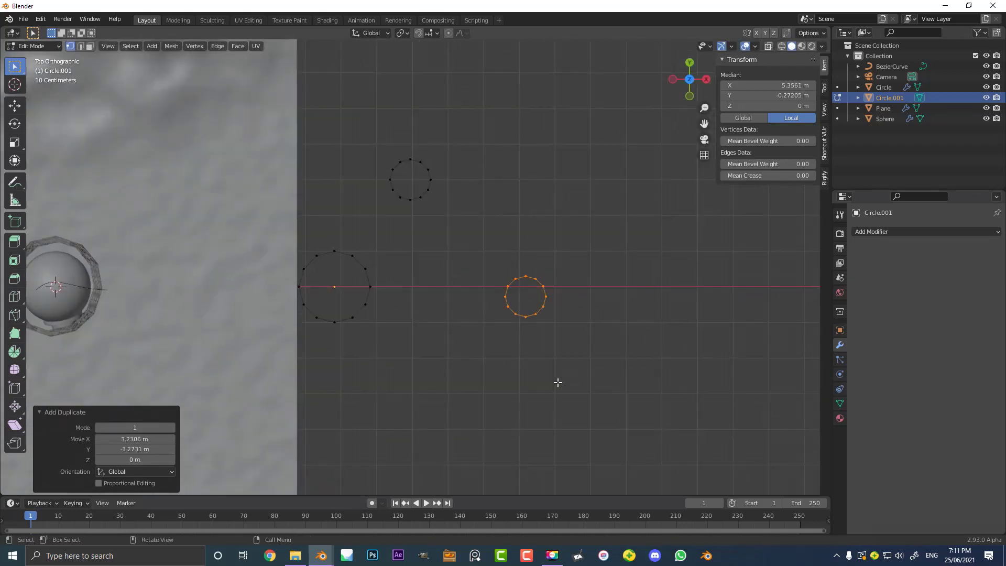
key(shift+d)
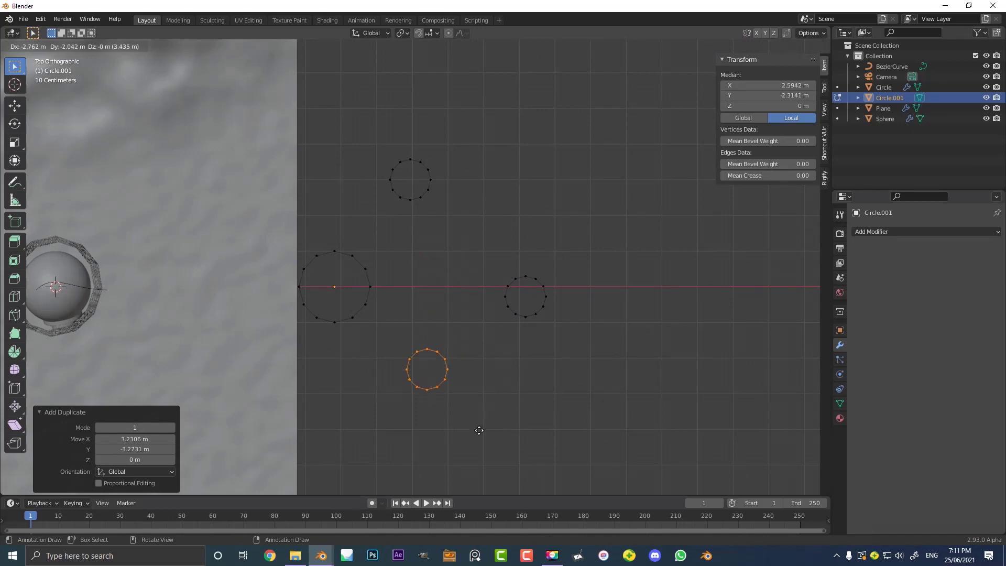
click(479, 431)
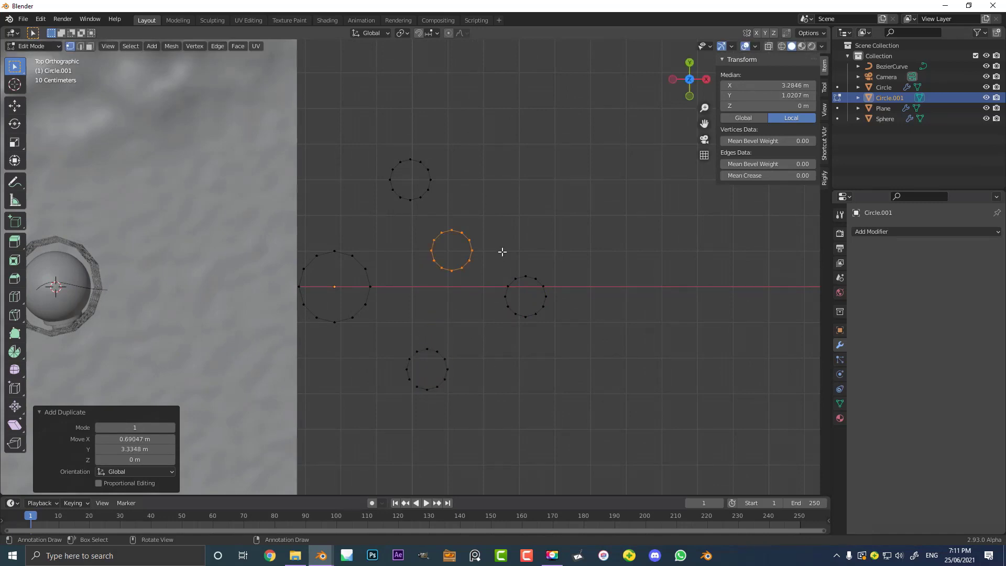
key(Tab)
scroll(502, 252, down, 2)
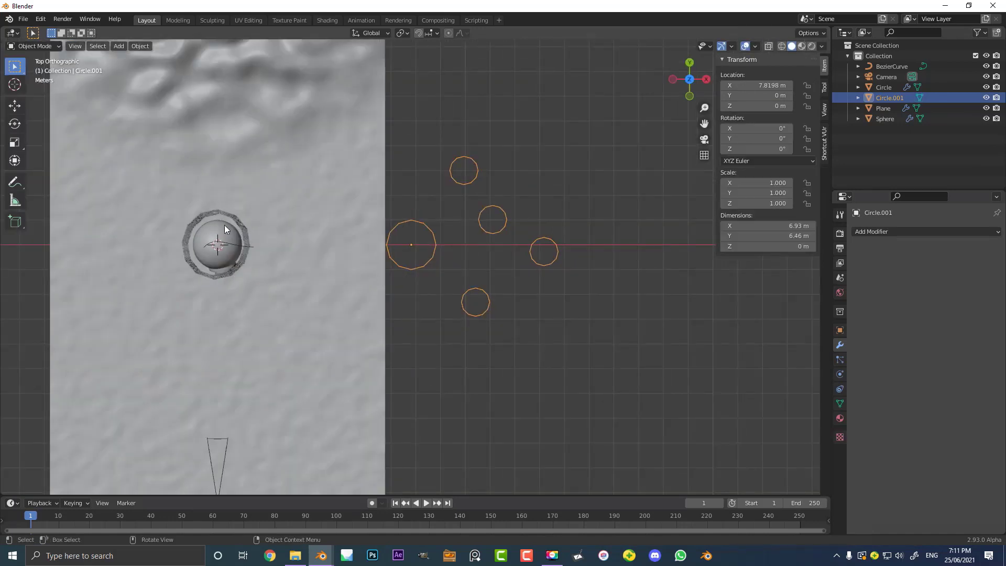
Select the Bezier curve above the sphere and open its curve data properties
click(241, 246)
middle_drag(241, 246, 277, 193)
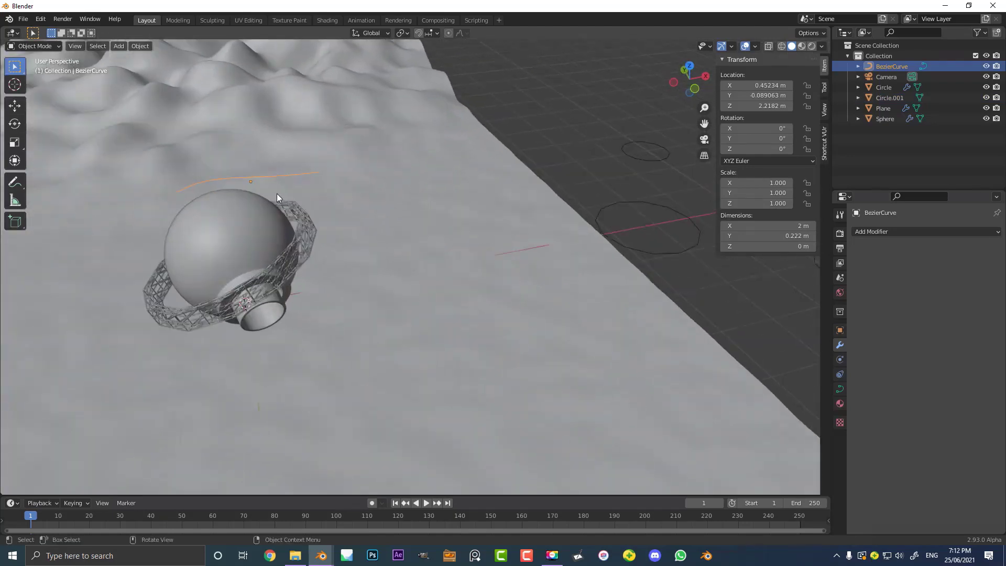
click(841, 389)
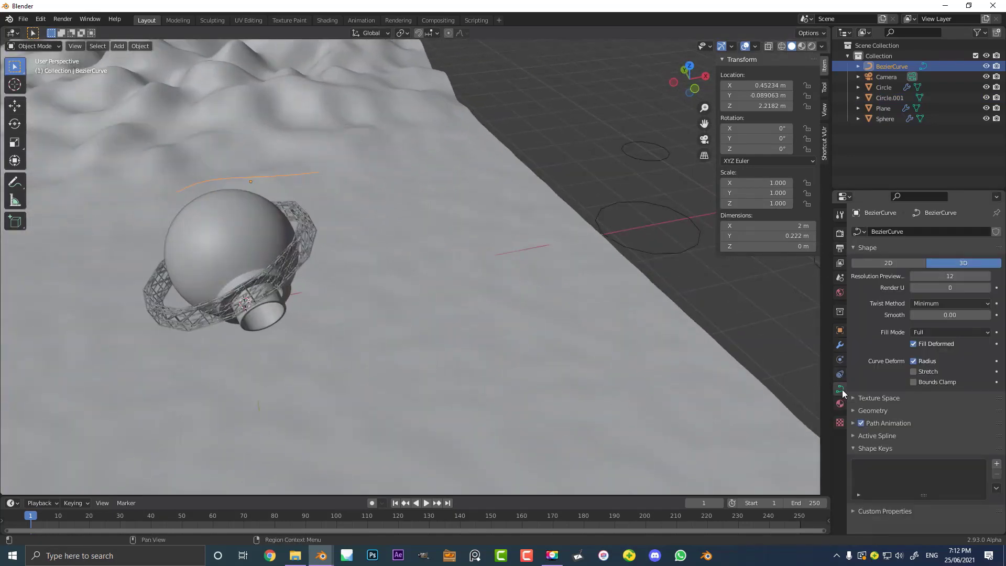
scroll(737, 351, down, 3)
shift+middle_drag(721, 347, 590, 329)
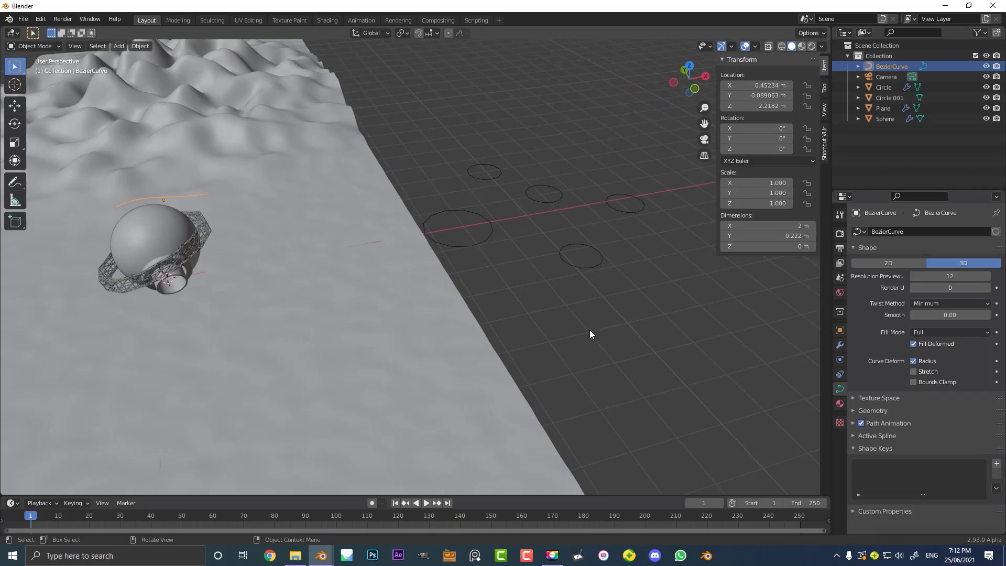
click(482, 213)
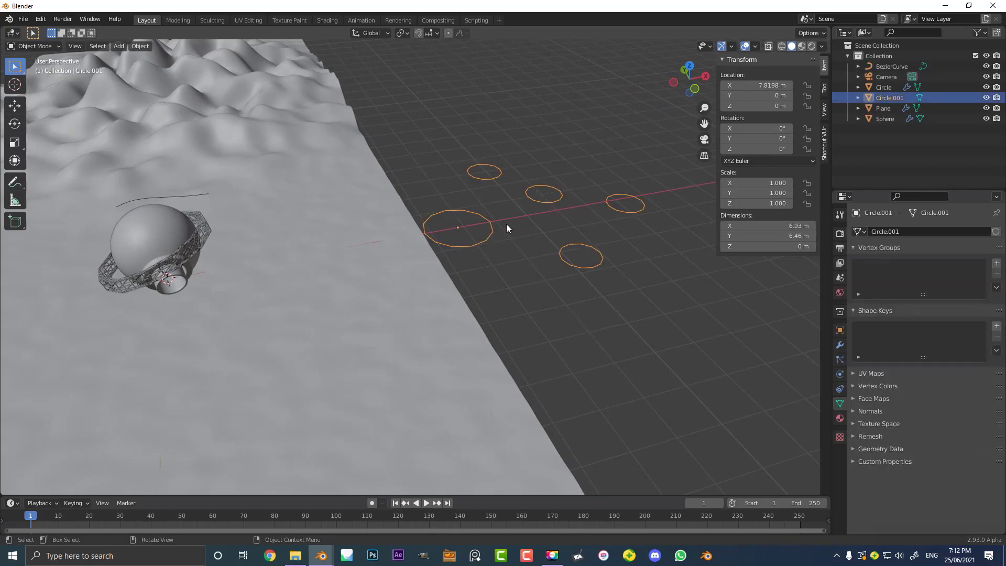
key(F3)
key(Escape)
key(ctrl+z)
Convert the grouped circles mesh to a curve object and check its points in Edit Mode
scroll(325, 225, down, 1)
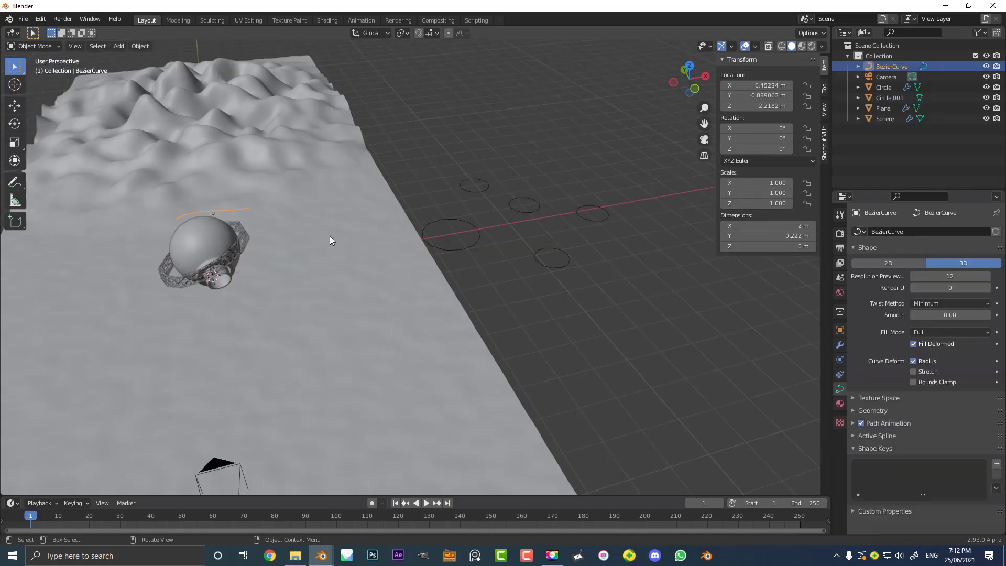
click(526, 210)
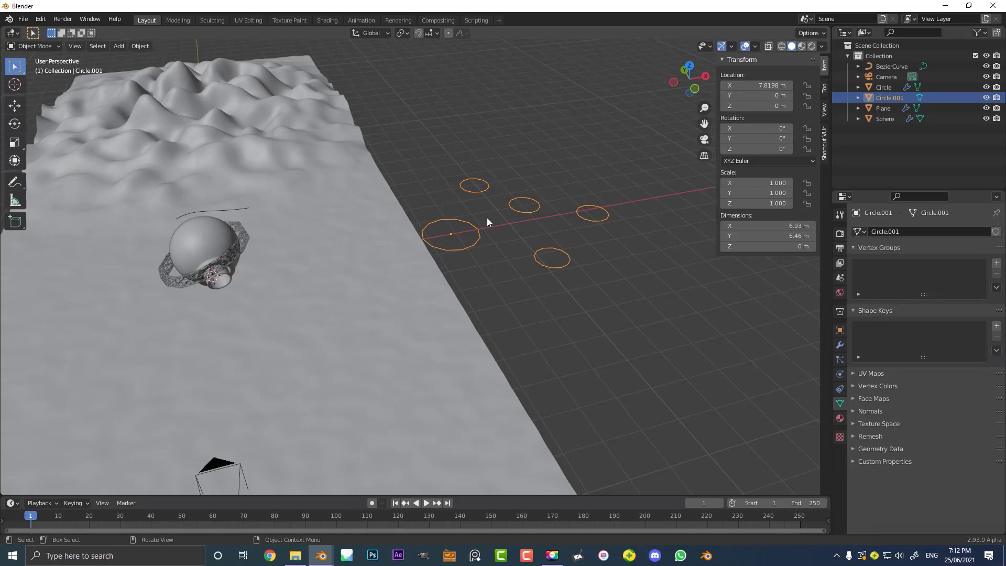
key(F3)
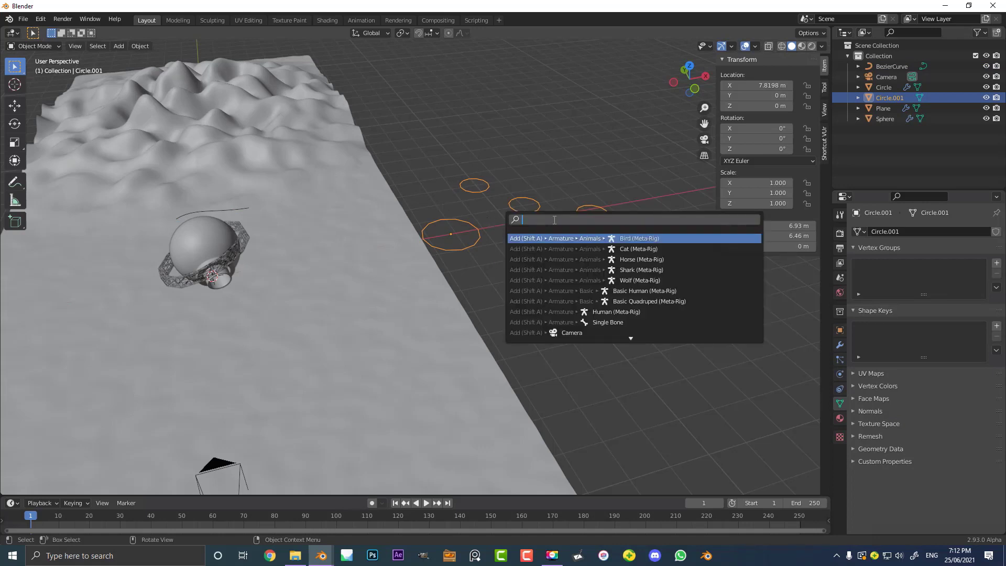
text(convert)
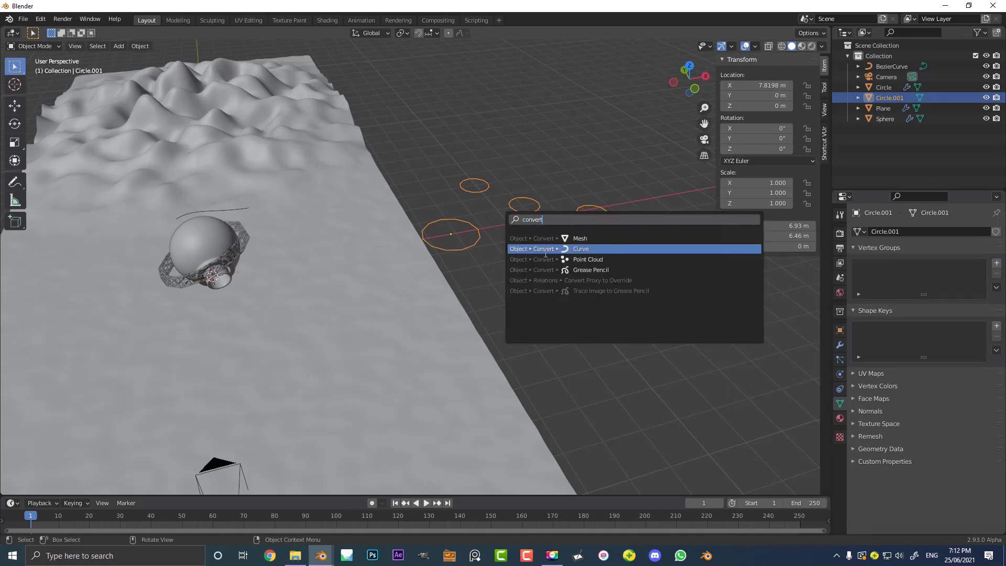
click(581, 249)
key(Tab)
scroll(597, 197, up, 3)
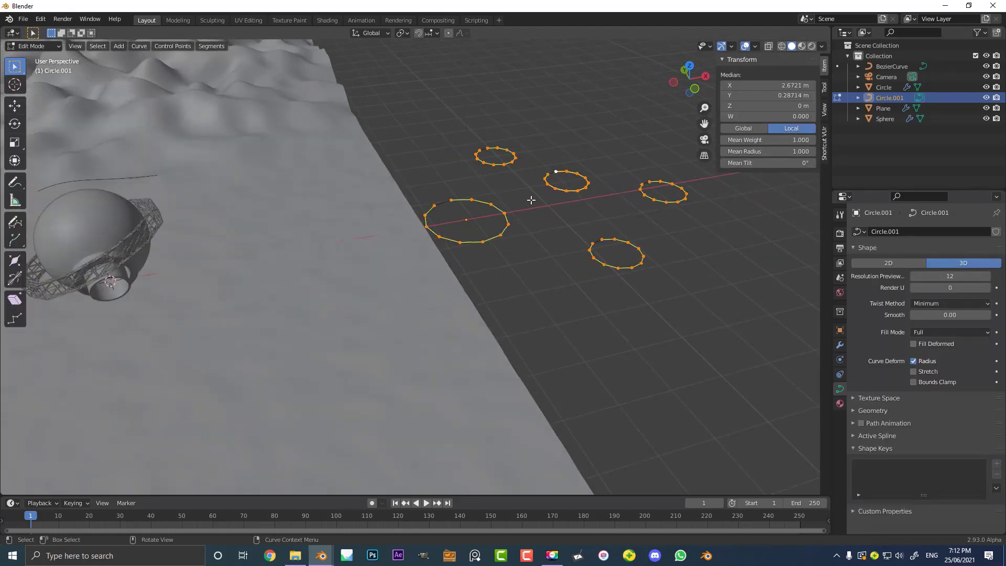
scroll(531, 199, down, 3)
key(Tab)
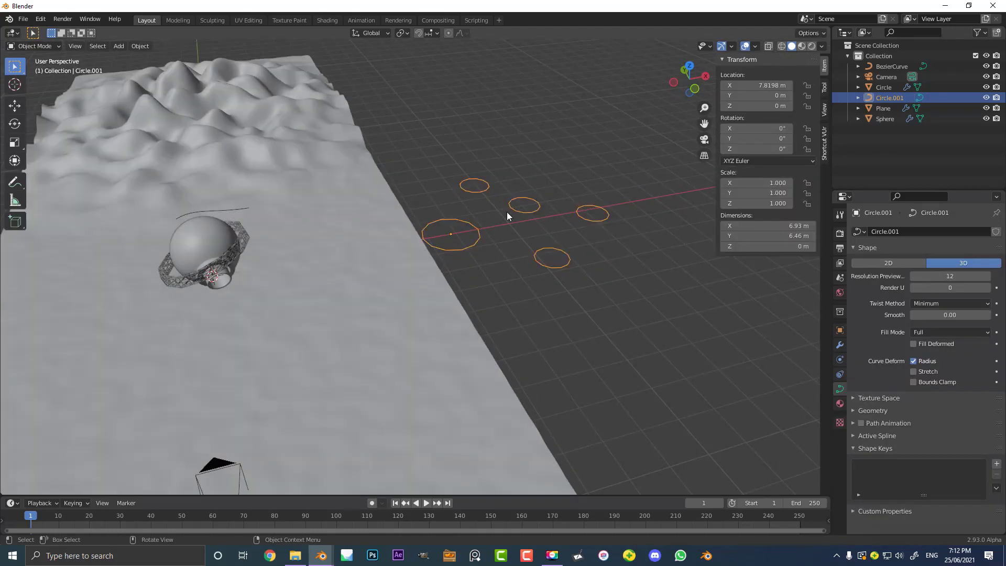
Set the Bezier curve's geometry bevel to Object, using the converted circles Circle.001 as the profile
click(223, 210)
scroll(222, 220, up, 2)
shift+middle_drag(205, 216, 297, 231)
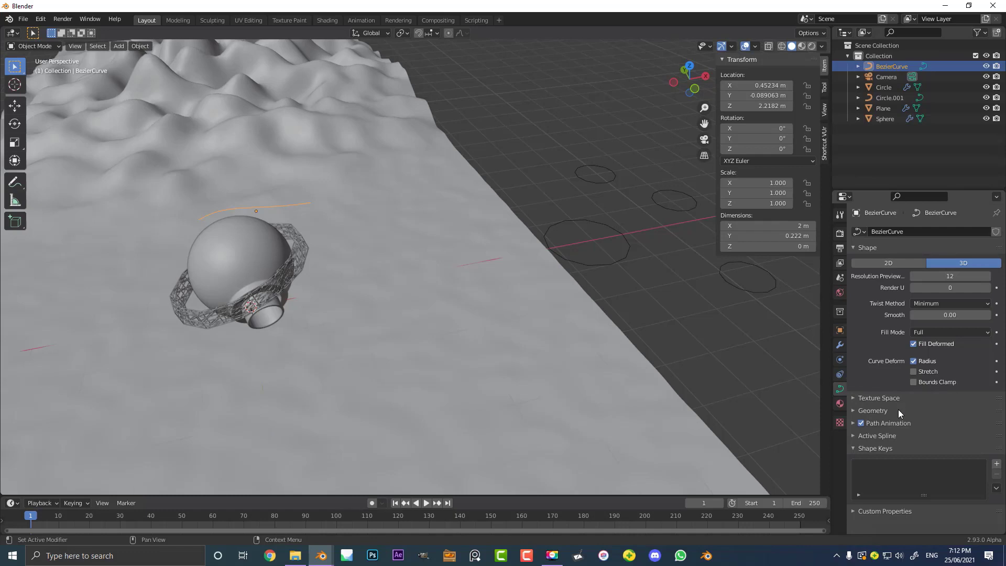
click(878, 410)
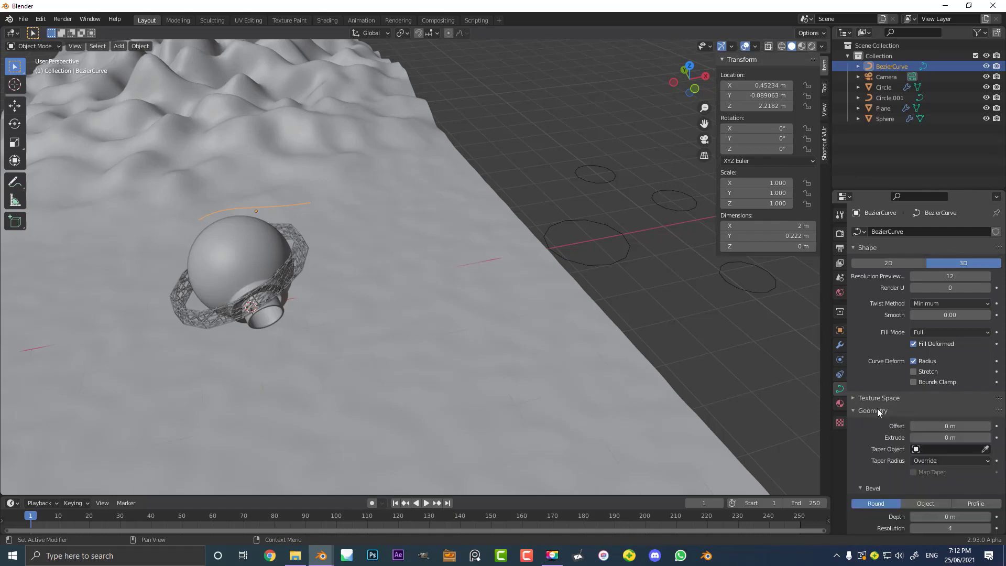
scroll(875, 419, down, 5)
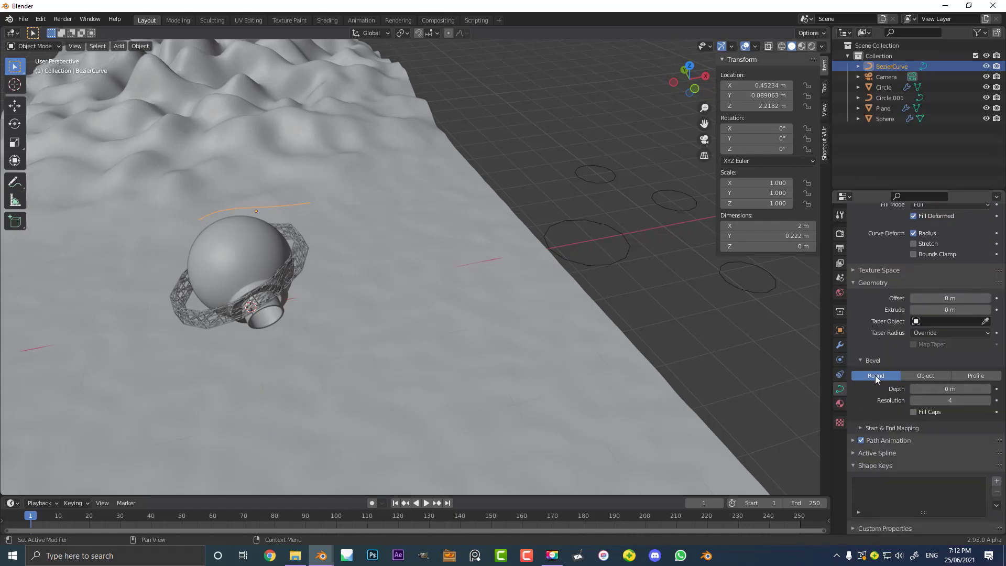
click(936, 376)
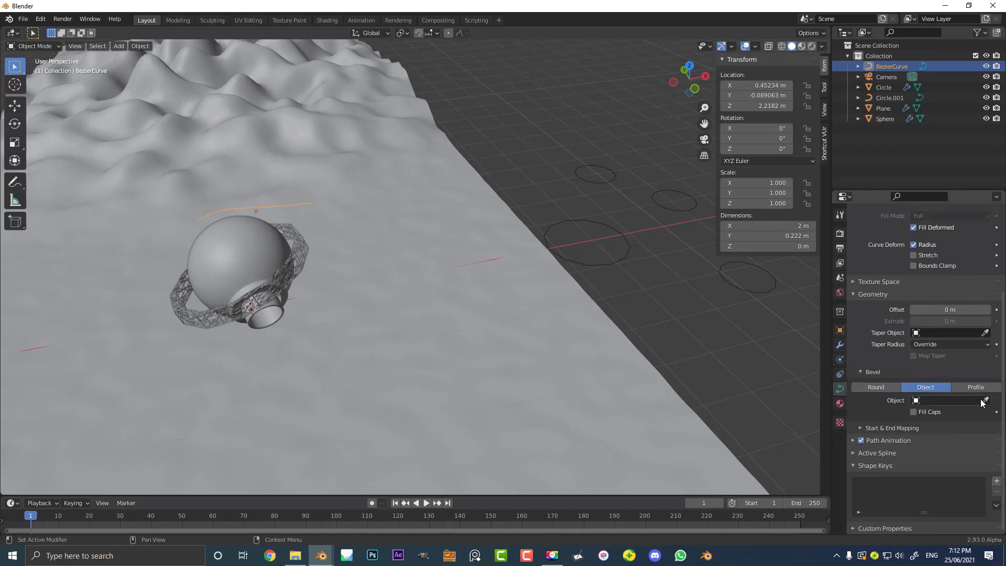
click(611, 227)
Scale the circles profile down to about 0.02 so the bundled tubes above the sphere become thin cables
scroll(424, 266, down, 5)
middle_drag(367, 341, 419, 310)
scroll(431, 208, up, 2)
scroll(434, 236, down, 3)
click(603, 267)
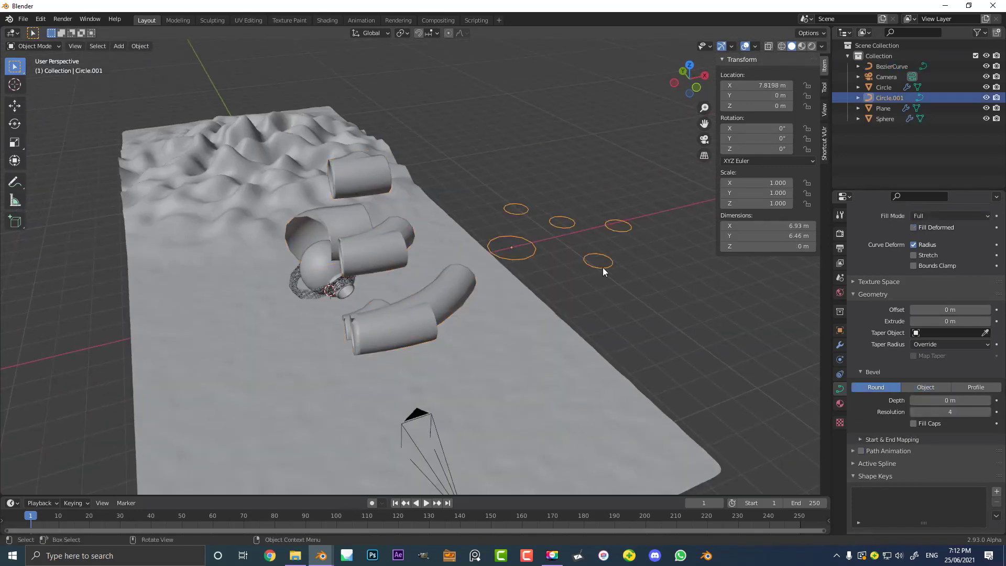
middle_drag(603, 267, 702, 410)
key(s)
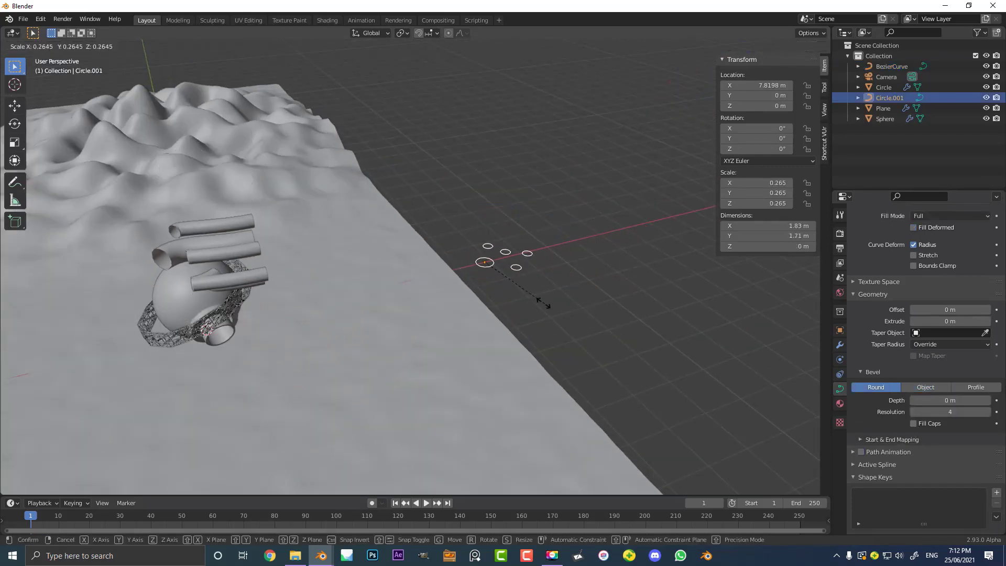
click(514, 284)
scroll(513, 284, up, 3)
key(s)
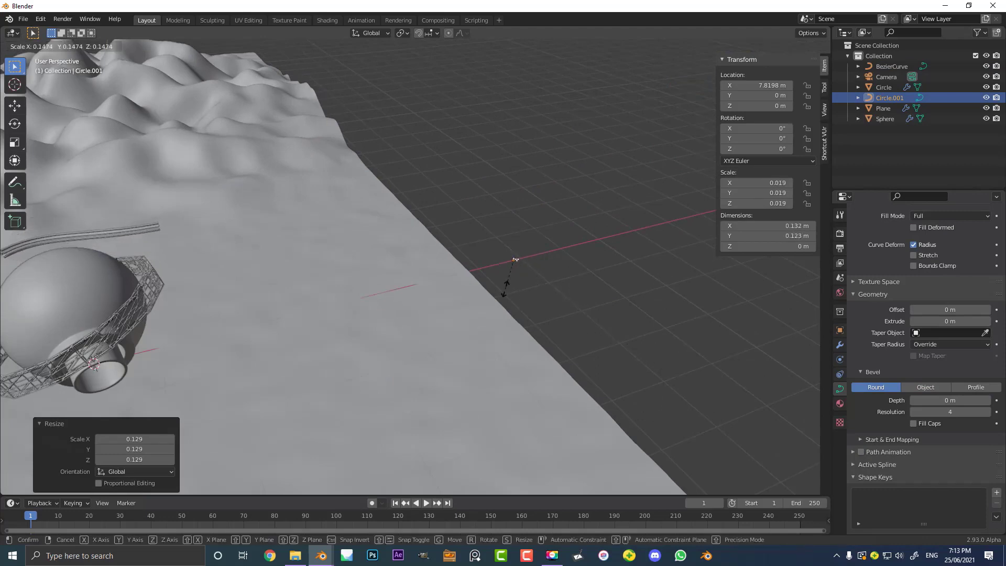
click(513, 291)
scroll(312, 266, up, 3)
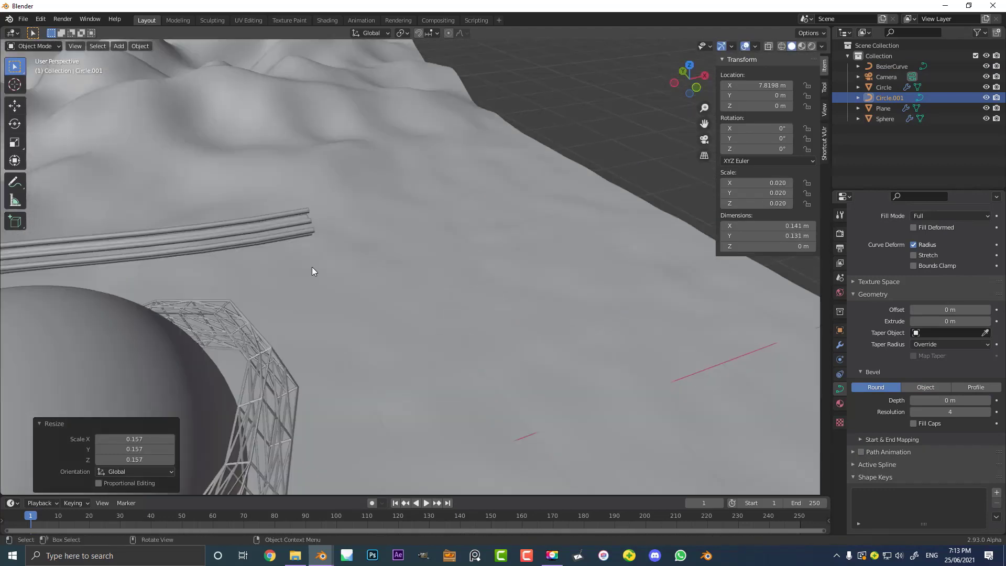
Move the cable bundle in front view about 0.76 m along X and 0.43 m down, then deselect everything
click(257, 229)
scroll(257, 230, down, 3)
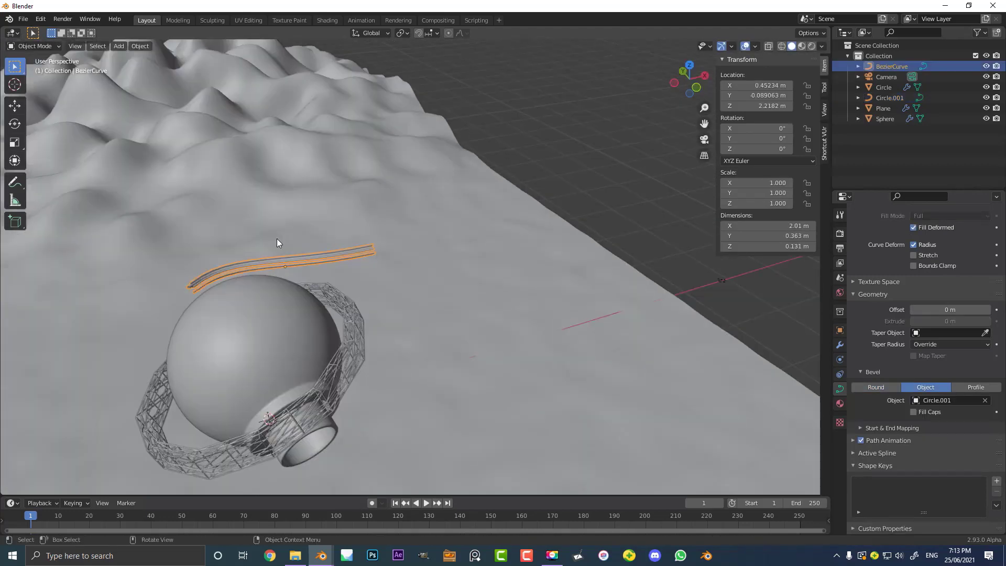
key(KP_1)
scroll(250, 194, up, 3)
shift+middle_drag(250, 197, 301, 181)
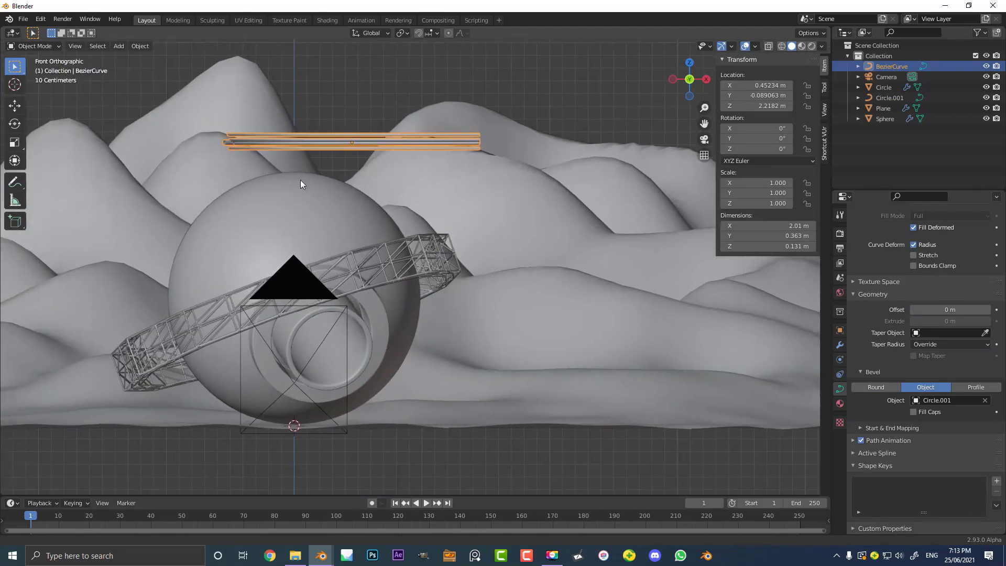
scroll(285, 79, up, 1)
key(g)
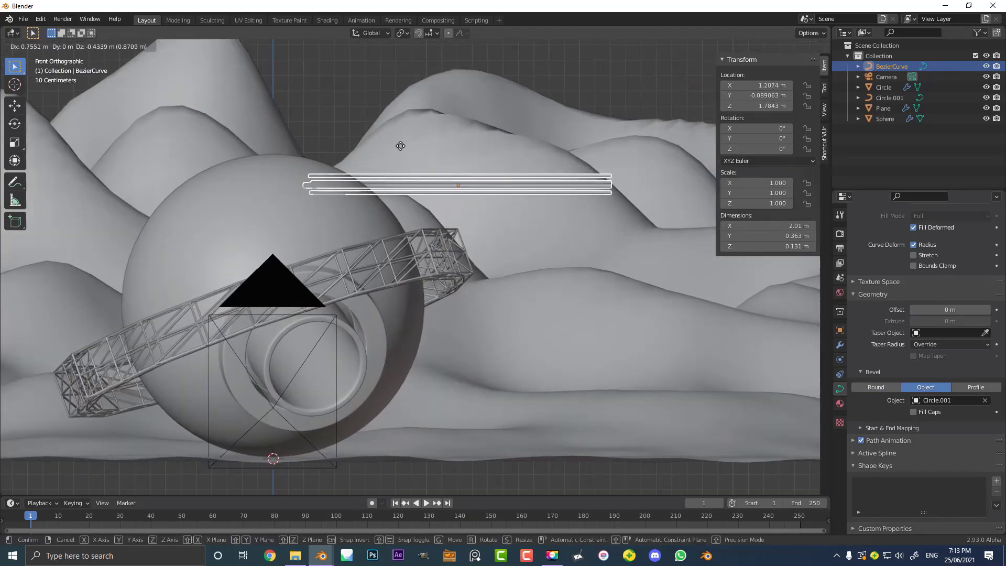
click(400, 147)
key(alt+a)
Enter Edit Mode on the cable curve in wireframe shading and select its +X end control point
scroll(407, 173, down, 3)
middle_drag(413, 196, 420, 228)
click(482, 333)
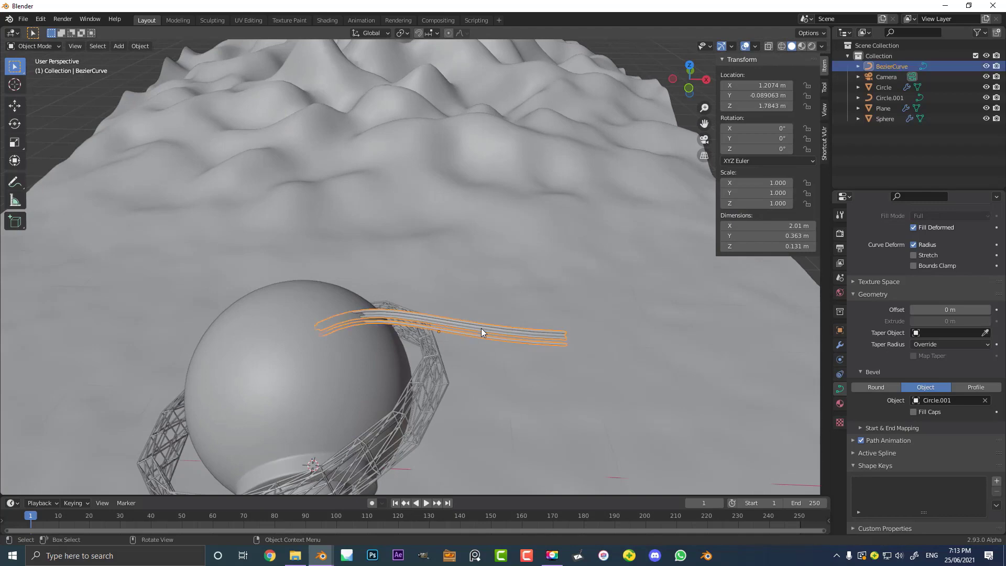
key(Tab)
middle_drag(570, 364, 544, 283)
key(z)
click(489, 286)
mouse_move(578, 334)
mouse_down()
mouse_move(503, 184)
mouse_move(491, 181)
mouse_up()
middle_drag(491, 181, 587, 294)
scroll(688, 287, down, 3)
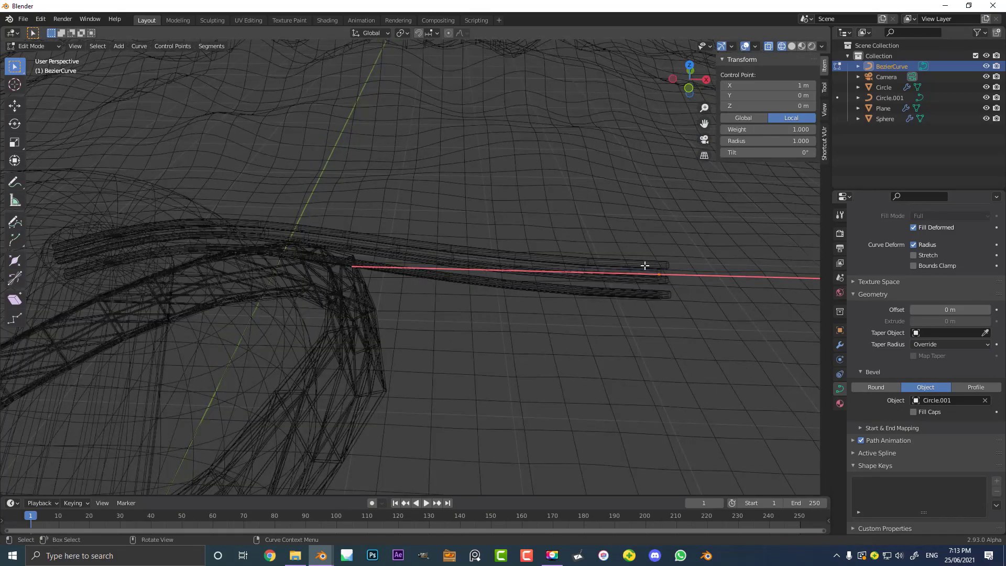
Raise the selected end control point about 0.52 m in Z, working in camera view with solid shading
key(KP_1)
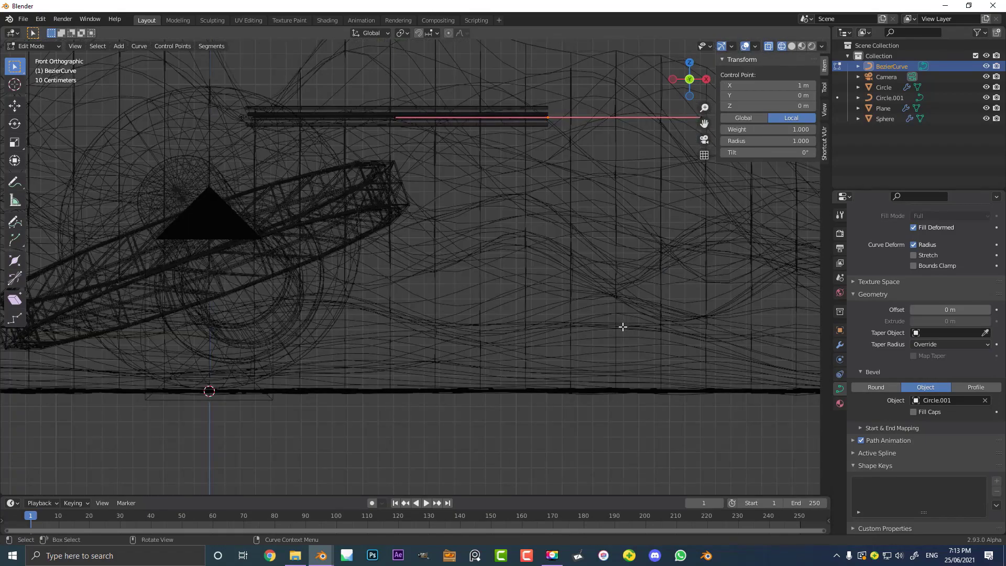
key(KP_0)
key(z)
click(692, 328)
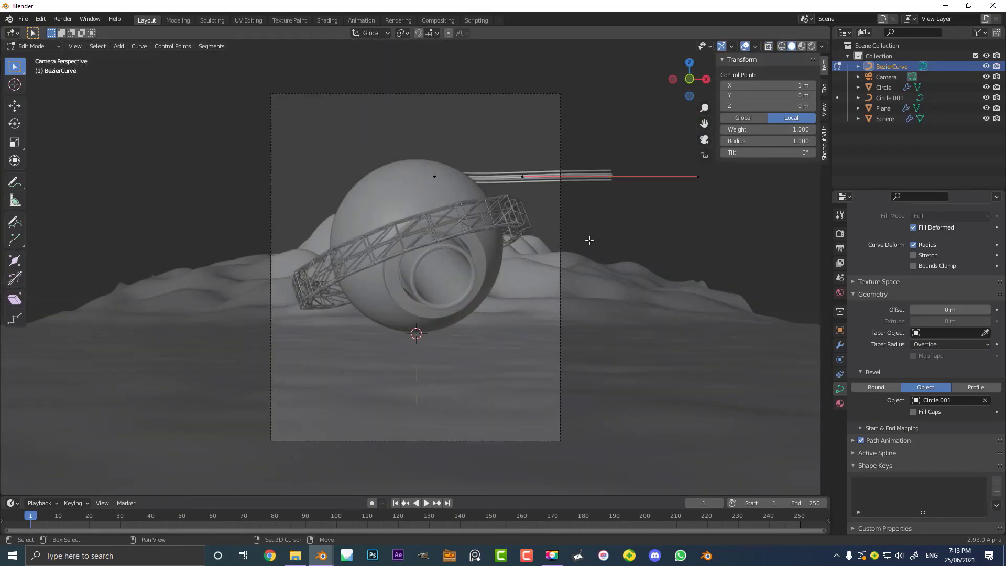
shift+middle_drag(588, 240, 490, 248)
scroll(469, 237, up, 1)
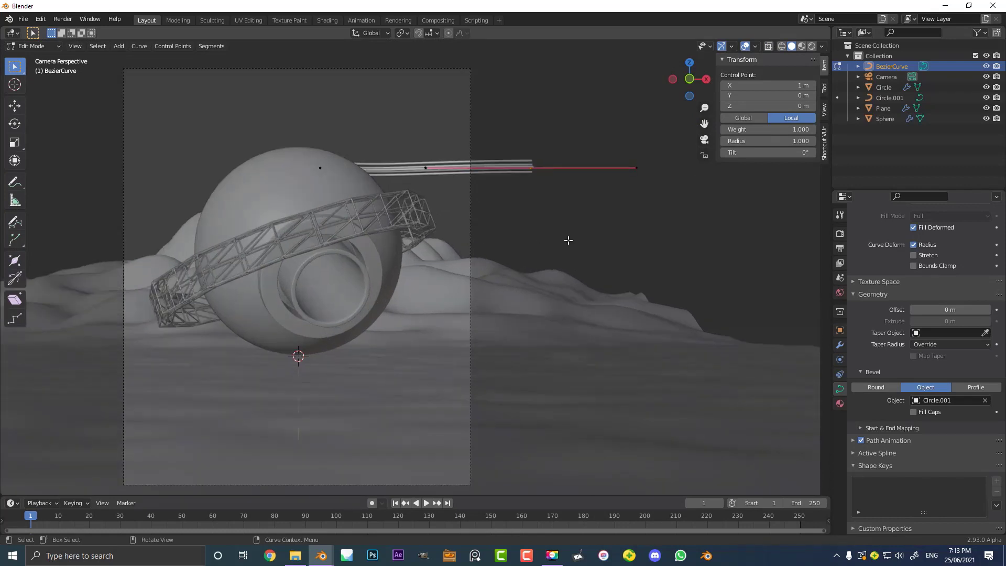
key(g)
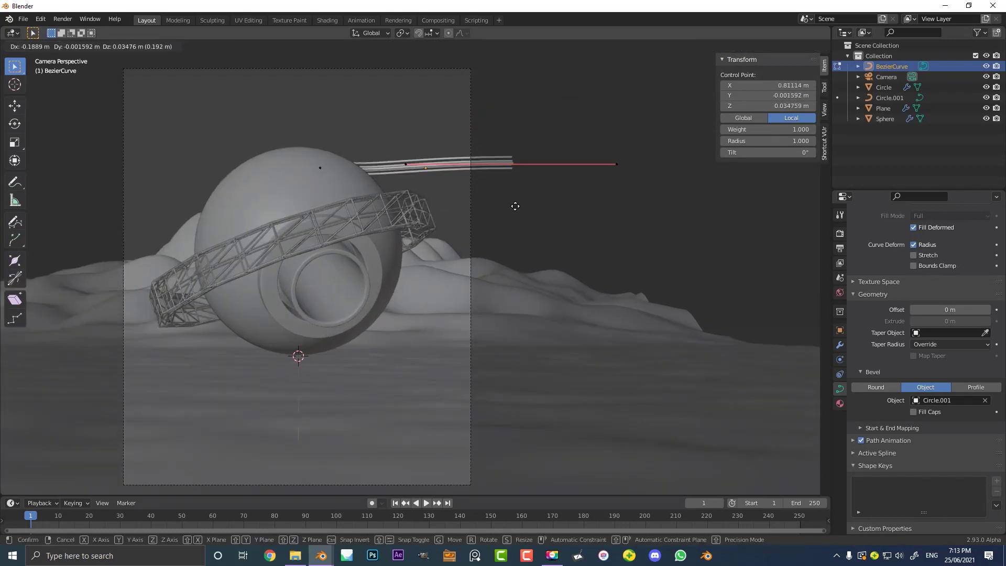
click(540, 155)
Extrude a new end point about 1.52 m along X and 0.55 m down, and rotate it about 39° downward
key(g)
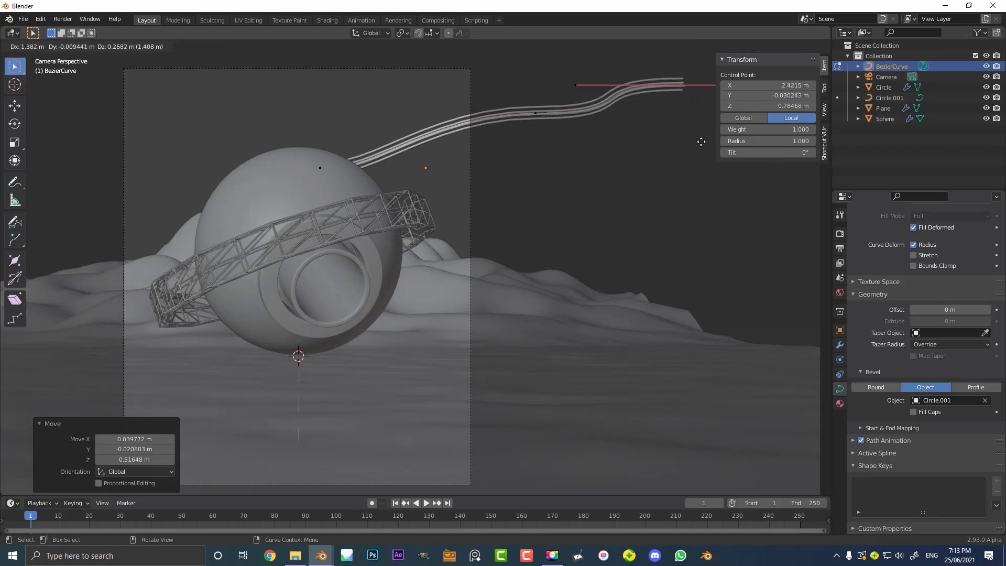
click(690, 190)
key(r)
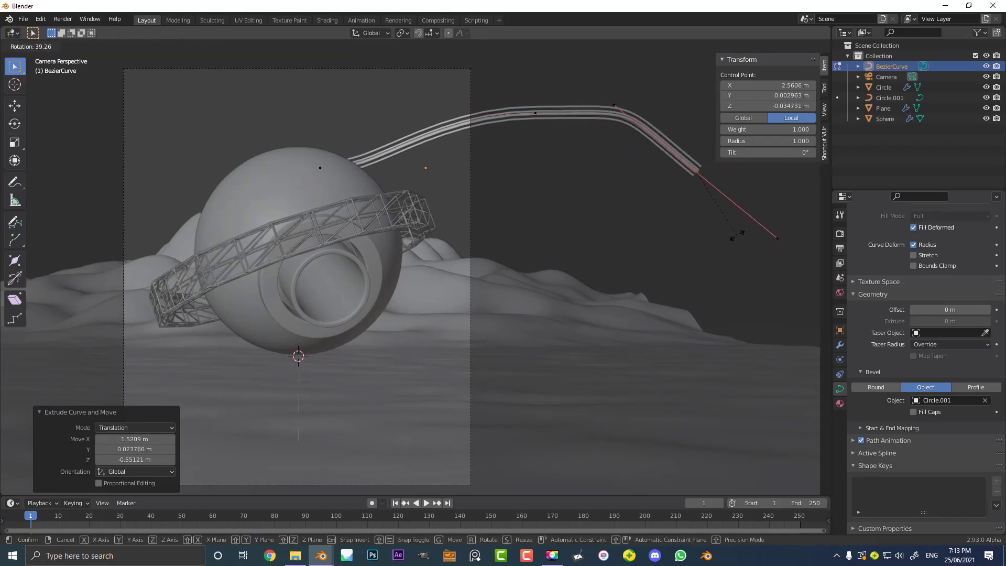
click(550, 121)
Move the curve's start control point about 0.55 m toward -X, further inside the sphere
drag(362, 227, 234, 105)
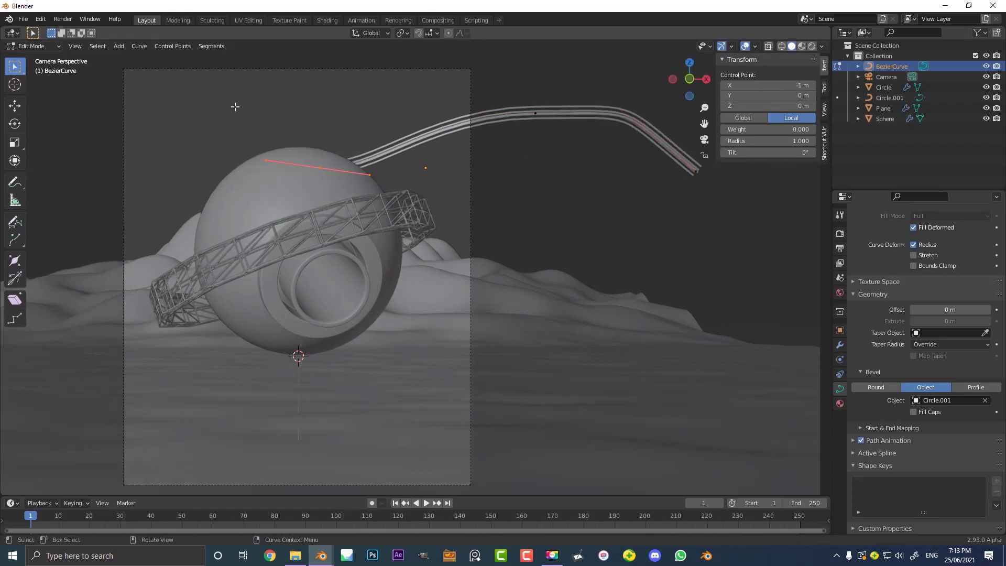
scroll(233, 105, up, 1)
key(g)
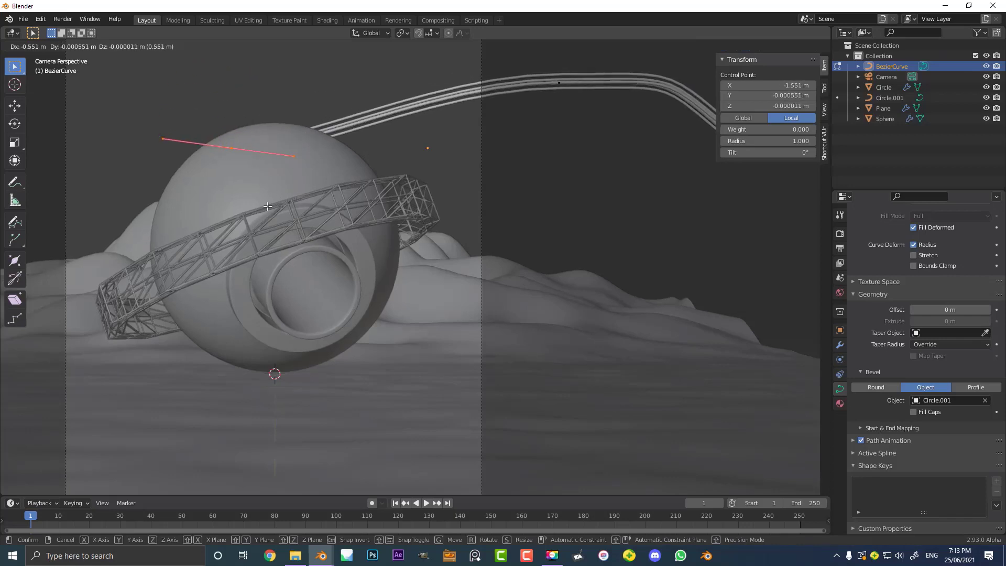
click(258, 210)
Move the middle control point about 0.66 m toward -X and 0.33 m down, and rotate it about 30° to slope upward
drag(617, 175, 523, 48)
key(g)
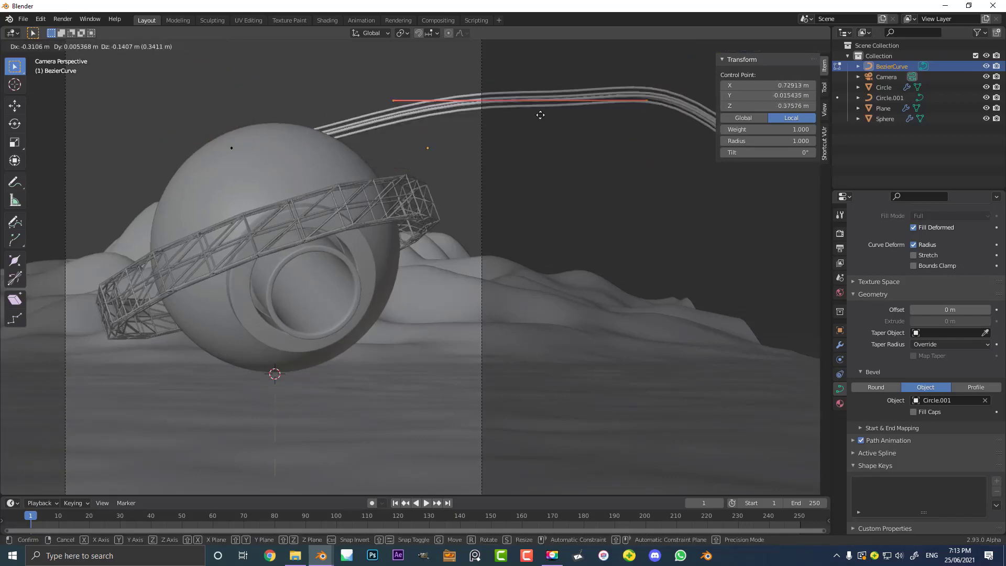
click(504, 146)
key(r)
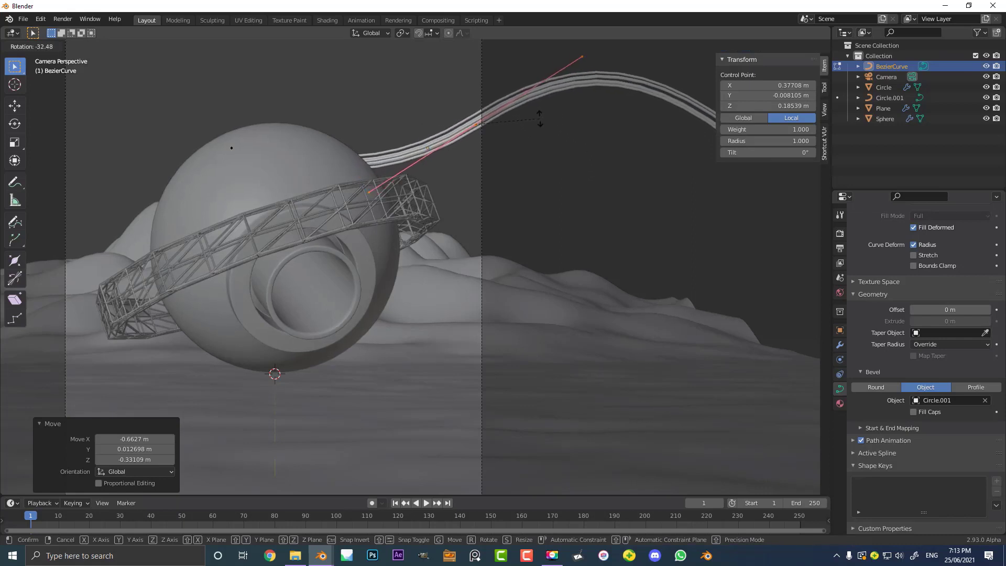
click(577, 138)
Move the cable's outer end control point slightly inward toward the sphere
shift+middle_drag(580, 146, 379, 205)
drag(483, 157, 589, 232)
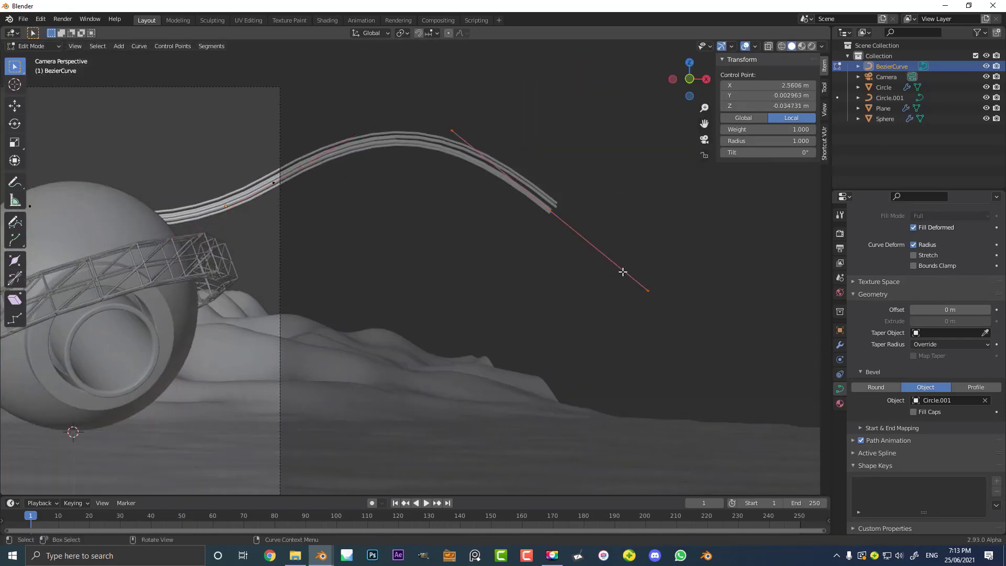
key(g)
click(572, 276)
Select the middle control point and nudge it about 0.055 m toward -X and 0.01 m up
drag(197, 144, 395, 234)
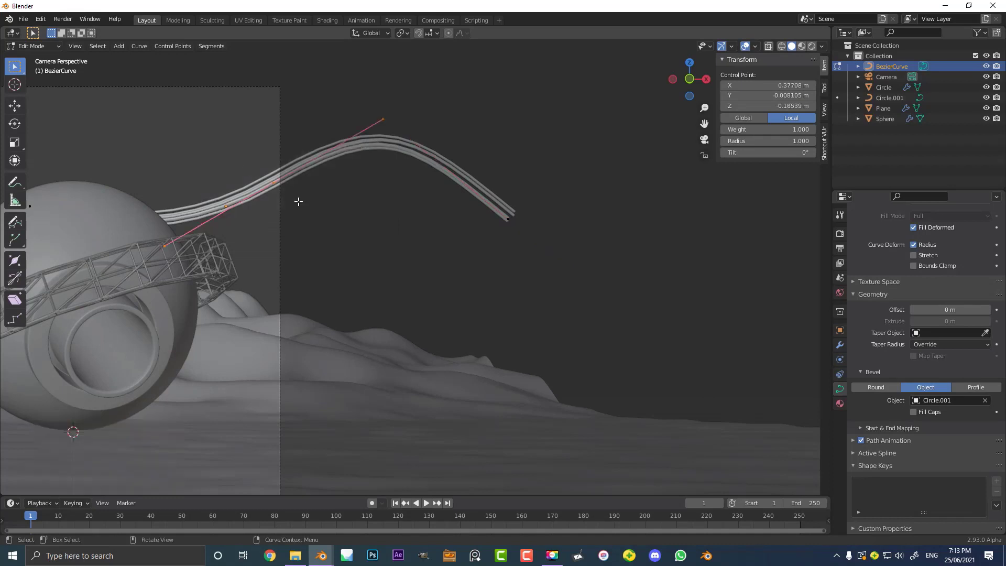
shift+middle_drag(313, 222, 436, 239)
key(f)
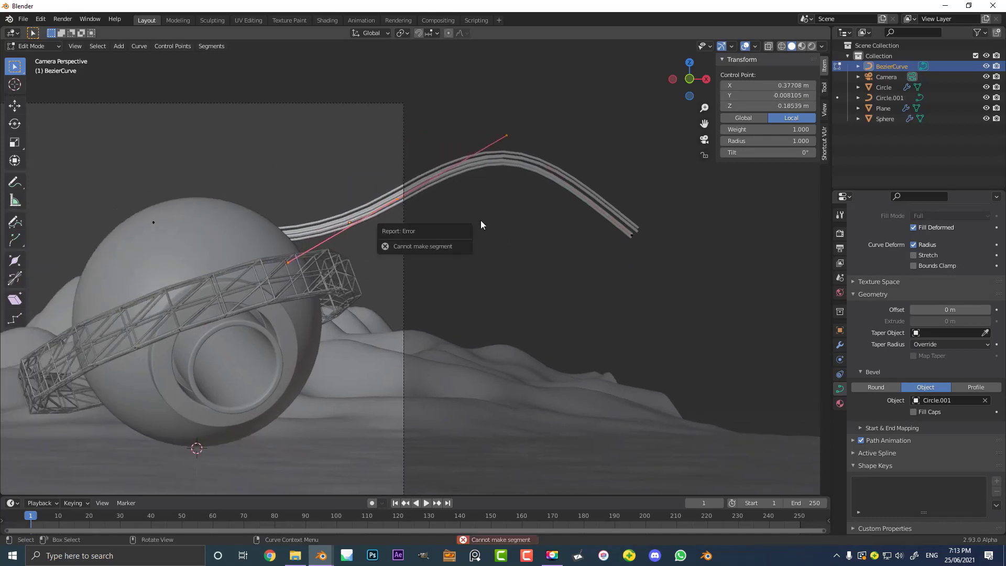
scroll(462, 233, up, 1)
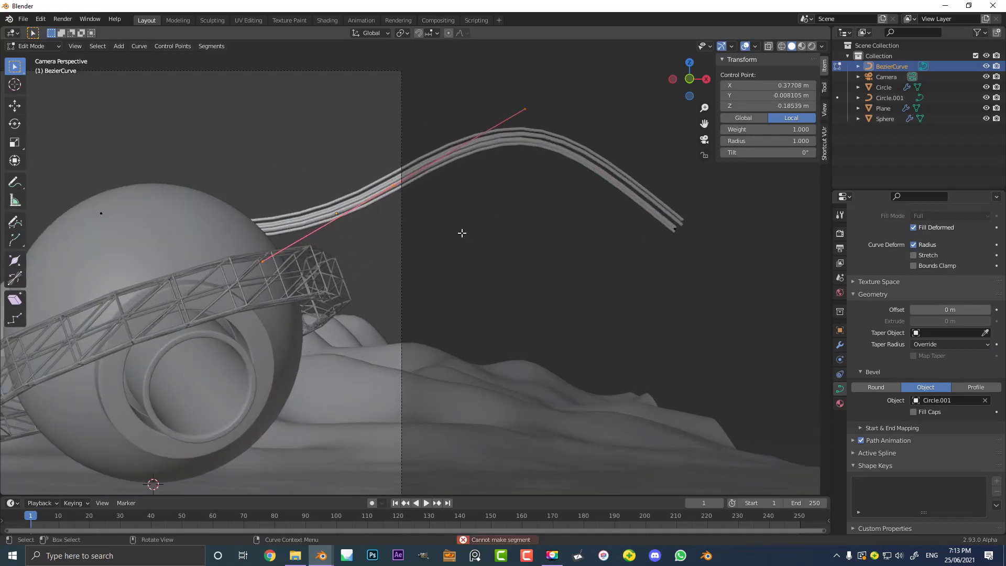
key(g)
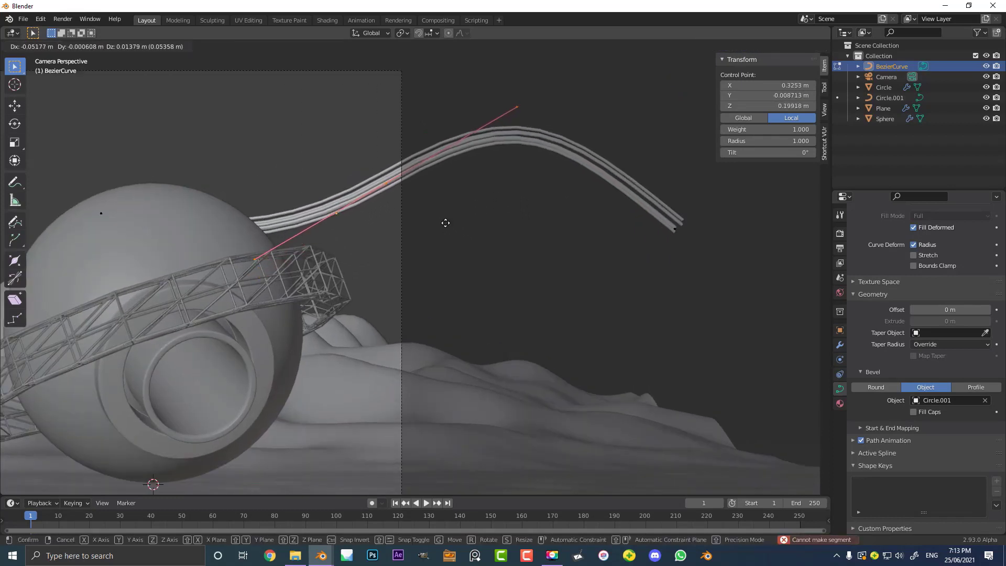
click(445, 223)
scroll(461, 235, down, 3)
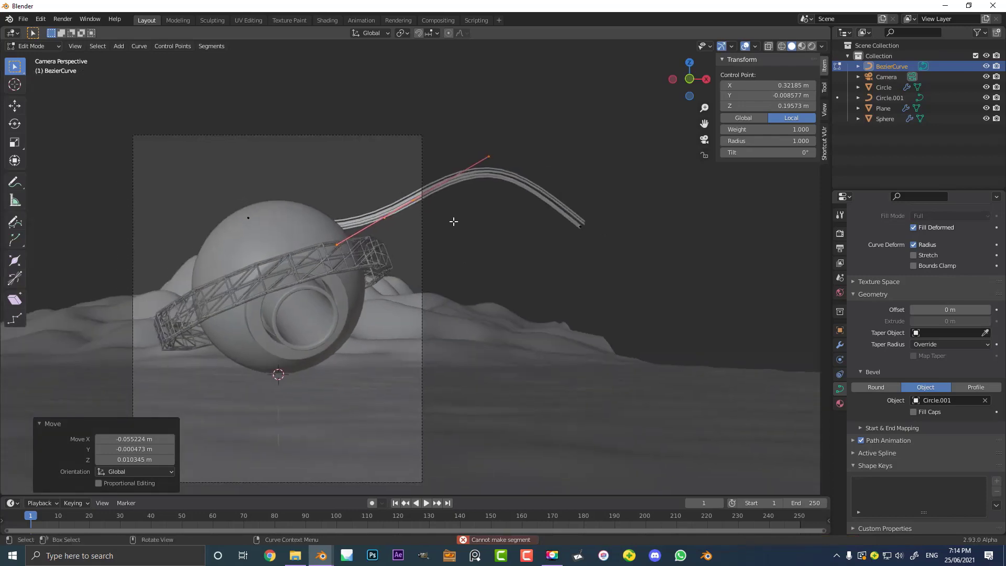
Duplicate the cable bundle about 0.98 m lower and 0.19 m toward +X, and rotate the copy about -25.7° in the camera view
key(Tab)
scroll(407, 212, up, 2)
key(shift+d)
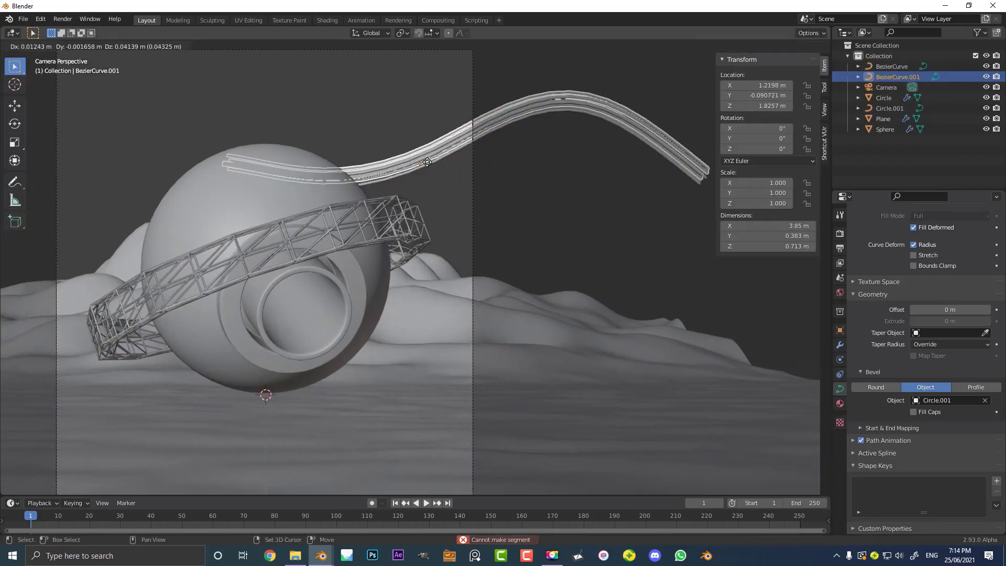
click(450, 290)
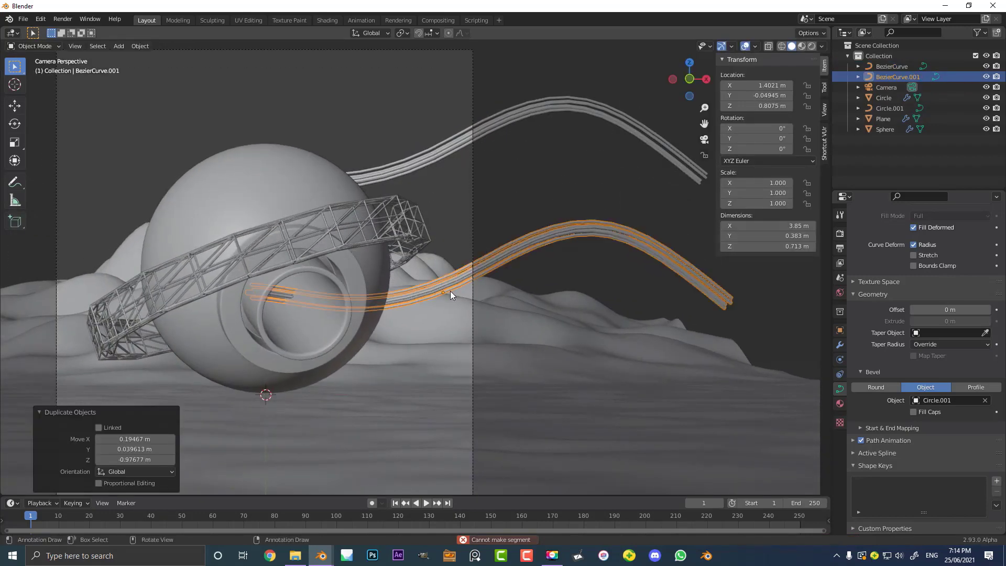
scroll(451, 291, down, 3)
key(r)
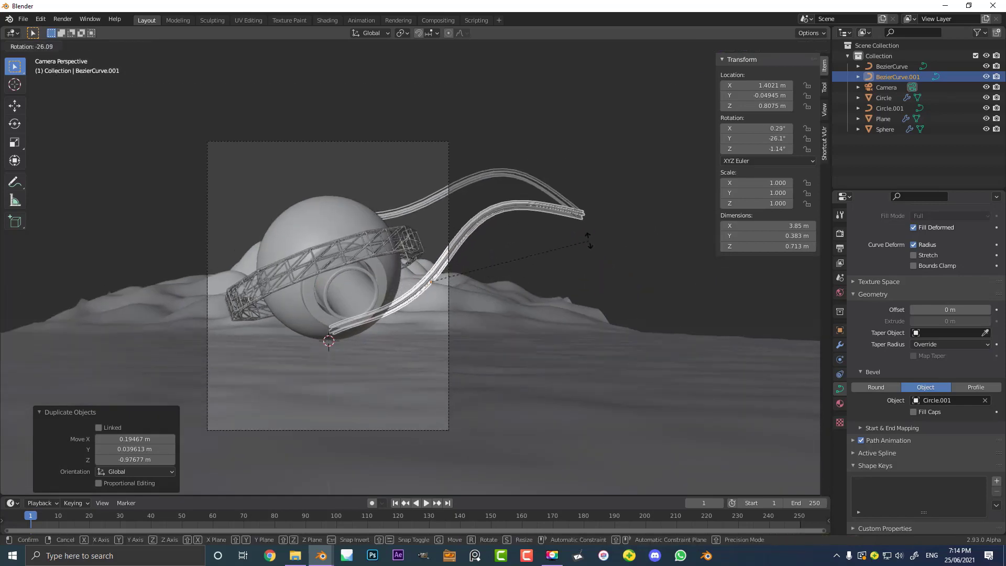
click(533, 251)
Move the duplicated cable bundle about 0.33 m along +Y
middle_drag(532, 250, 423, 289)
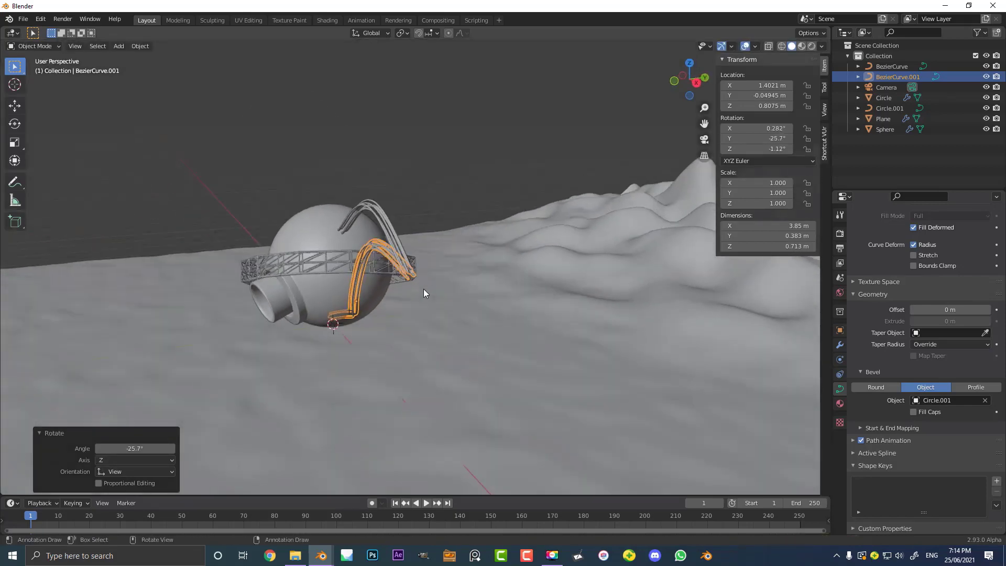
key(g)
key(y)
click(437, 288)
Move the lower cable's inner end control point about 0.21 m toward +Y and 0.05 m toward +X
scroll(436, 285, up, 5)
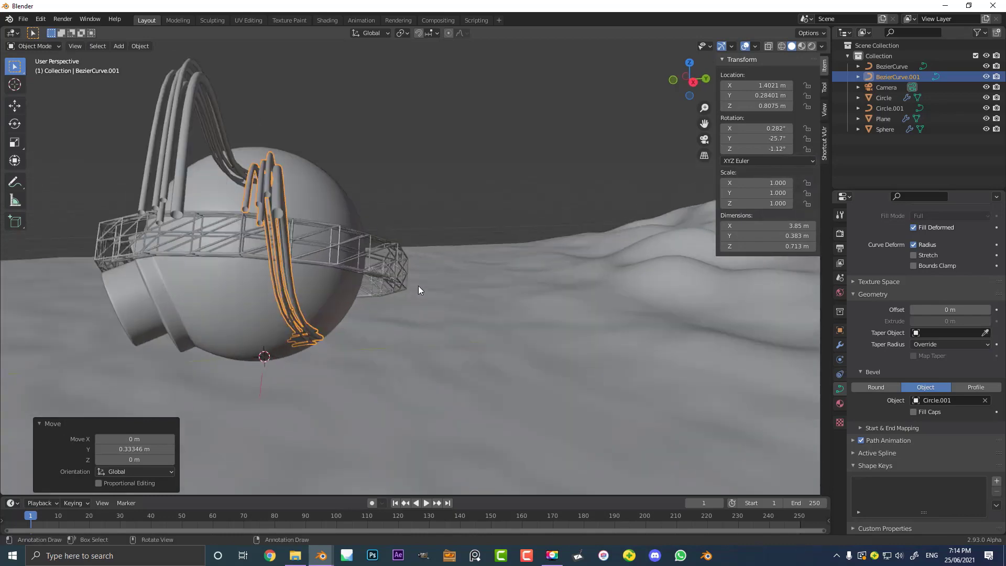
key(Tab)
middle_drag(256, 399, 286, 359)
drag(348, 391, 251, 312)
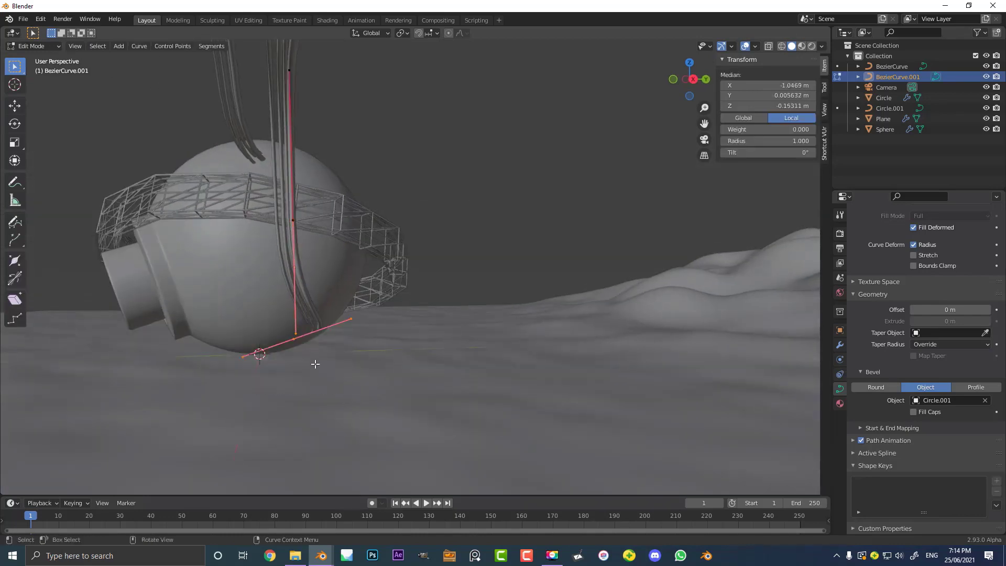
key(g)
click(328, 360)
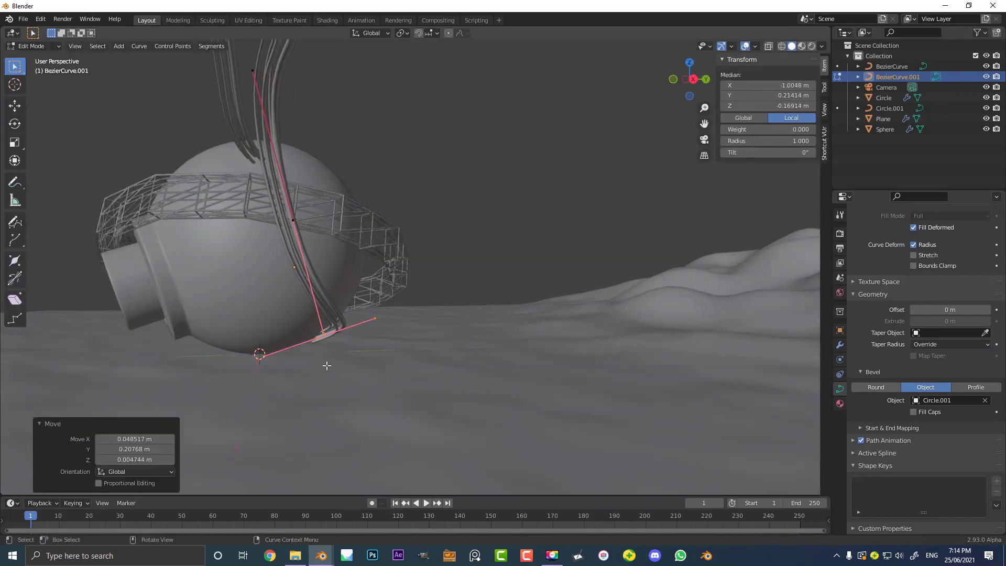
middle_drag(328, 360, 304, 332)
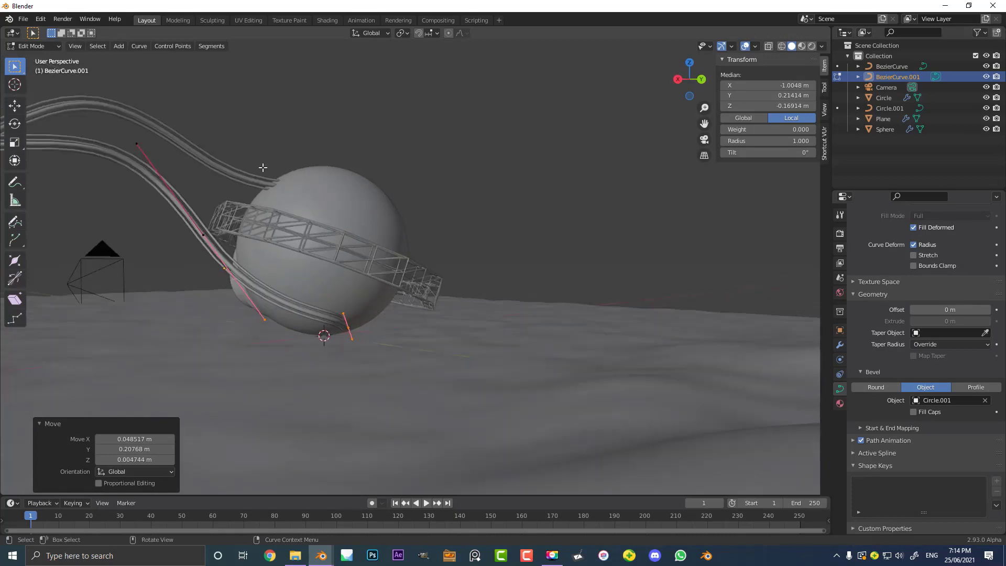
middle_drag(262, 167, 343, 209)
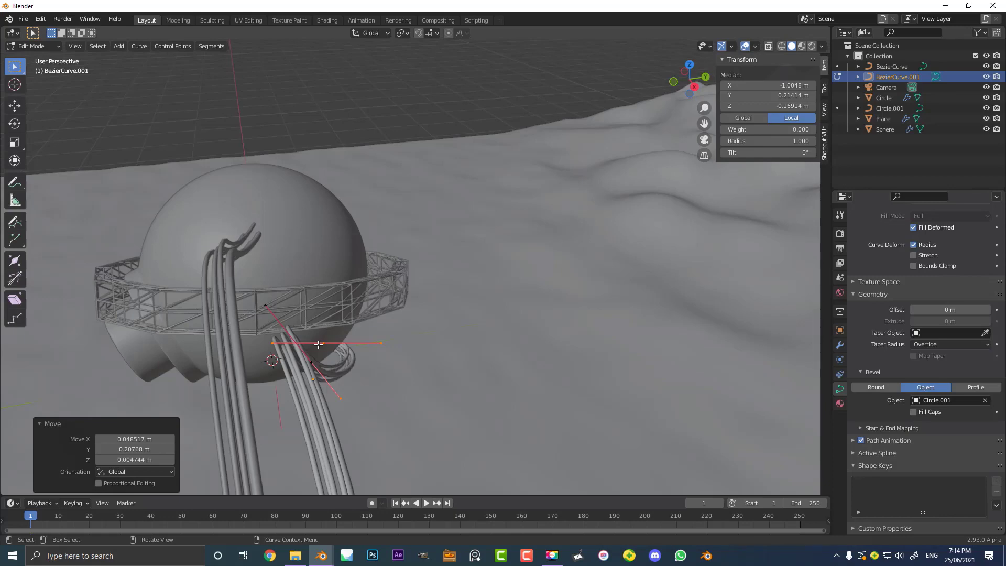
Select the lower cable's middle control point in front view and move it slightly down and toward the sphere
key(KP_1)
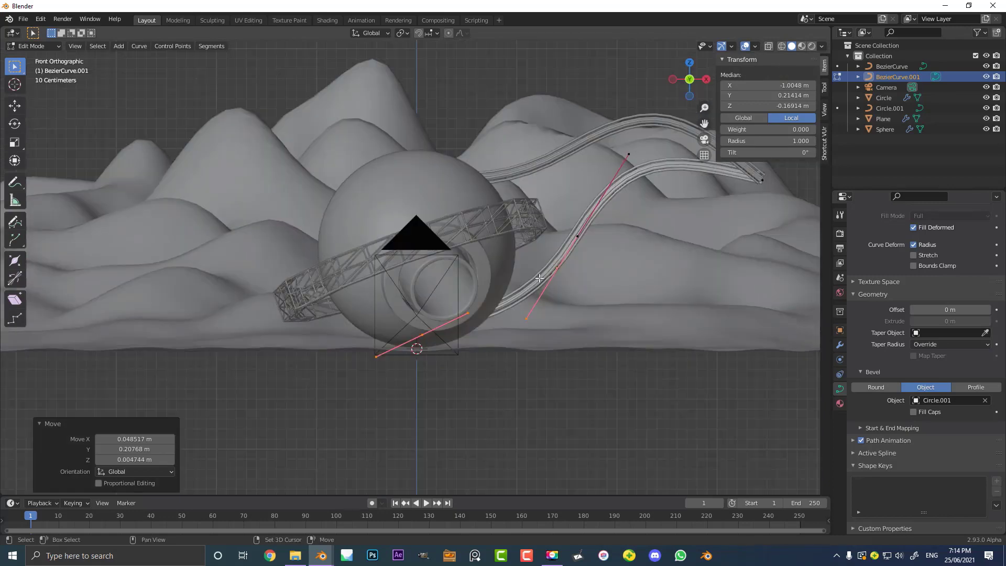
shift+middle_drag(540, 278, 380, 325)
scroll(380, 326, up, 3)
drag(264, 252, 264, 251)
shift+middle_drag(340, 300, 390, 260)
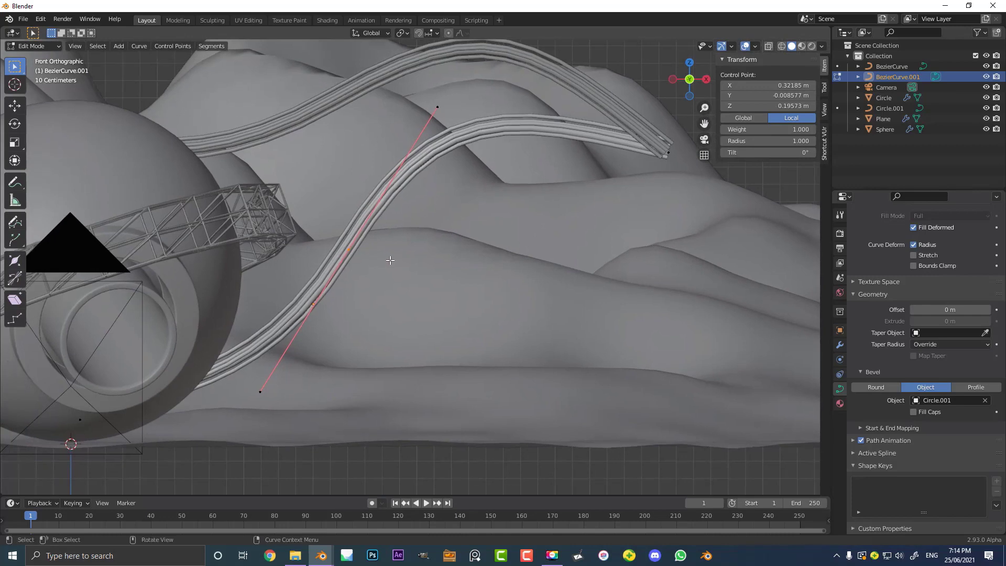
key(g)
click(400, 285)
Move the lower cable's outer end control point about 0.19 m toward -X and 0.12 m up, and finish editing the curve
drag(660, 220, 622, 103)
drag(684, 179, 608, 125)
key(g)
click(576, 104)
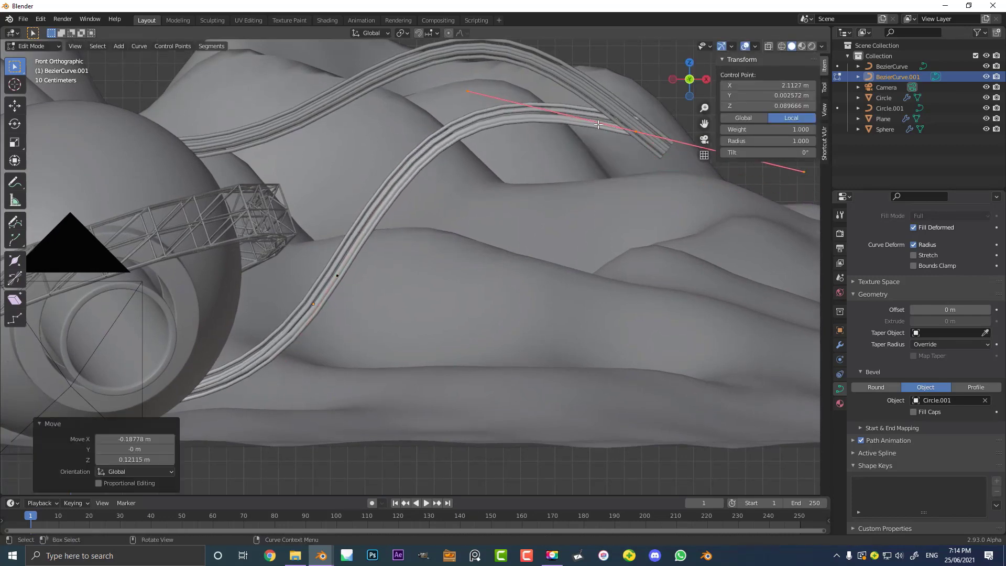
middle_drag(596, 121, 598, 125)
key(KP_0)
scroll(434, 304, up, 3)
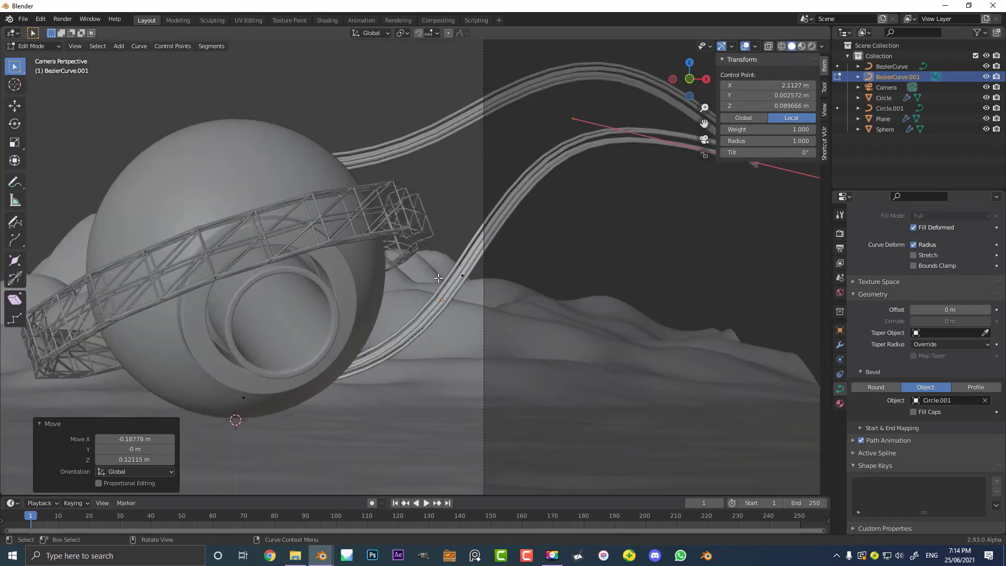
scroll(438, 278, down, 2)
key(Tab)
scroll(379, 258, down, 1)
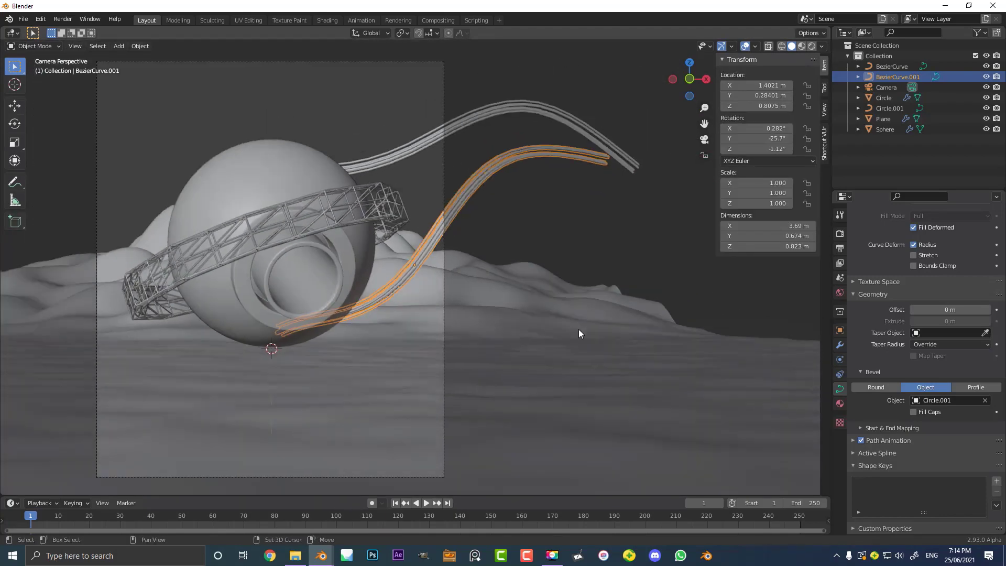
Select the grouped profile circles beside the ground plane and open them for editing in top view
shift+middle_drag(578, 329, 436, 286)
scroll(437, 285, down, 2)
middle_drag(429, 240, 442, 273)
scroll(442, 272, down, 1)
shift+middle_drag(579, 344, 492, 293)
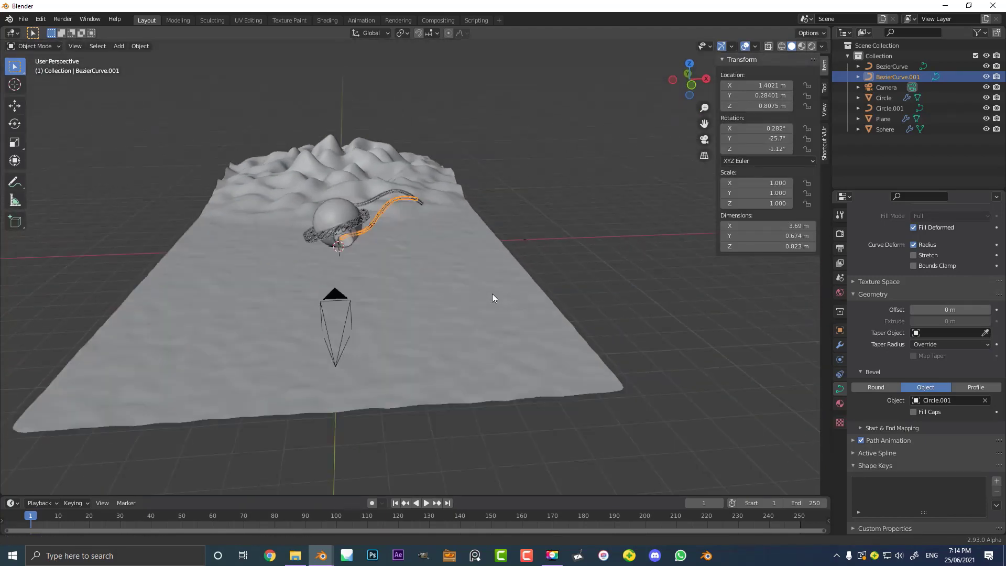
scroll(492, 293, up, 2)
click(533, 257)
middle_drag(533, 257, 514, 330)
scroll(515, 330, up, 4)
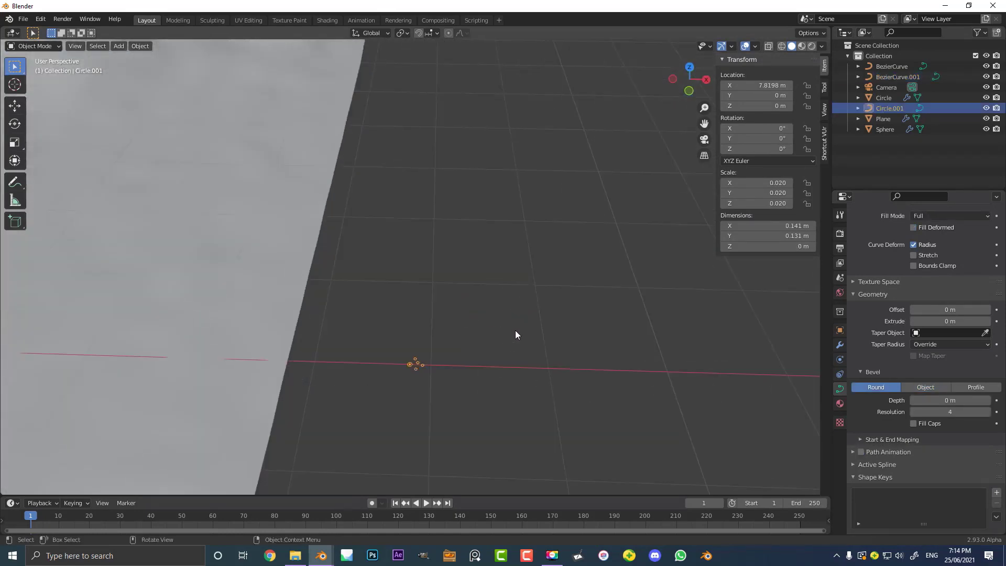
scroll(515, 330, up, 5)
shift+middle_drag(456, 448, 420, 355)
key(Tab)
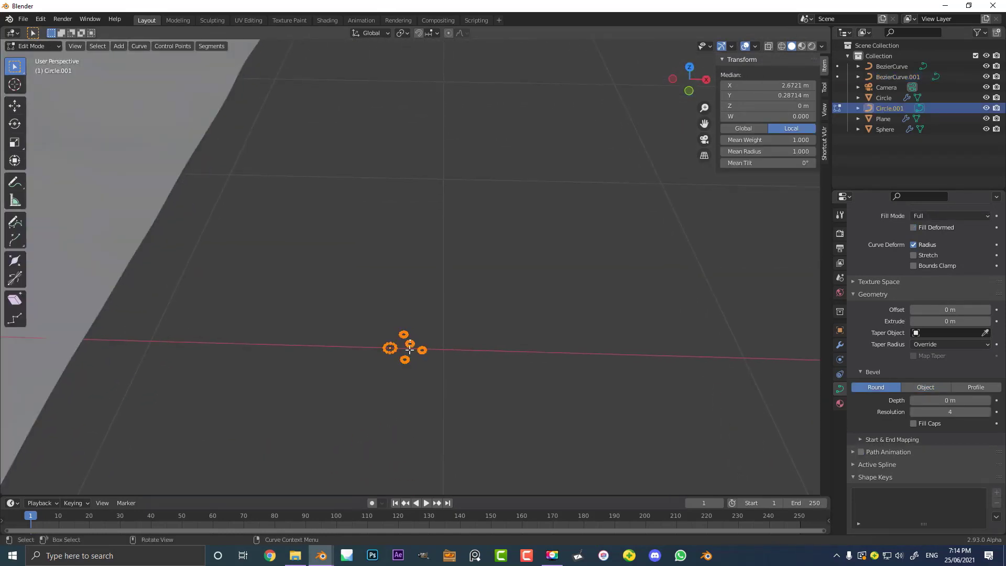
key(KP_7)
shift+middle_drag(472, 419, 430, 321)
scroll(430, 321, up, 3)
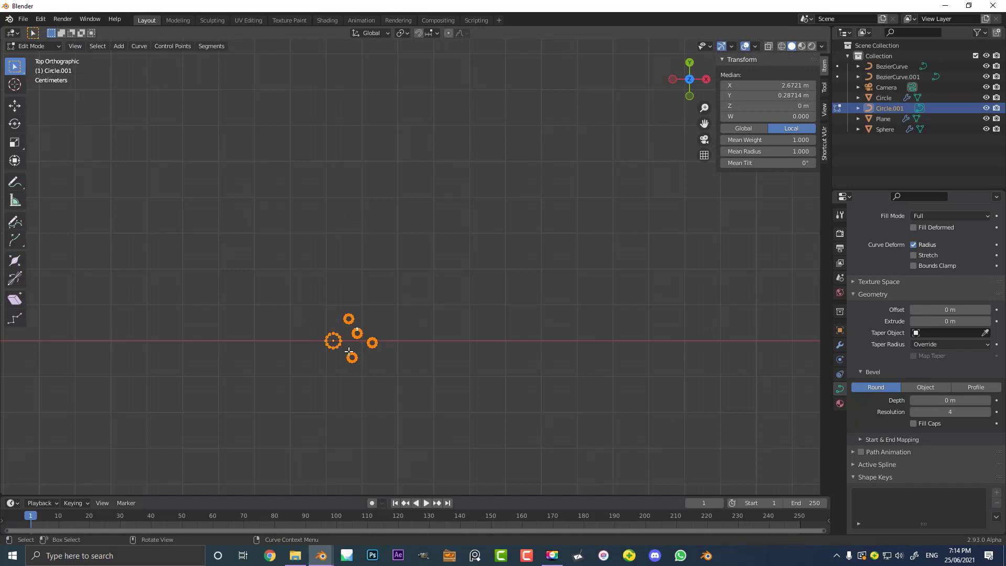
drag(348, 351, 290, 317)
scroll(330, 398, up, 2)
key(g)
right_click(304, 397)
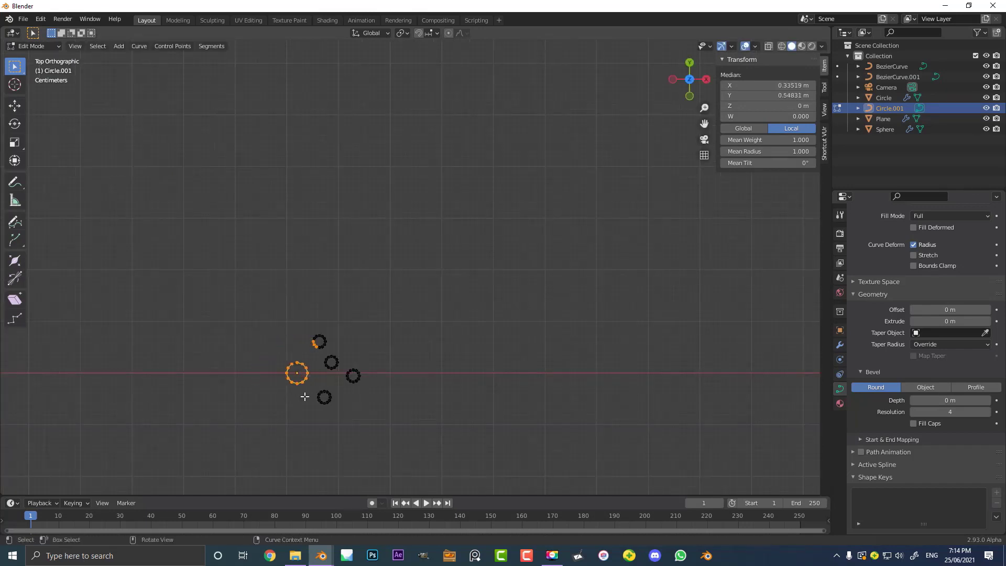
Enlarge the large profile circle and shift it toward -X; move the uppermost circle about 0.045 m toward +Y and stretch it along Y
drag(278, 394, 310, 358)
key(g)
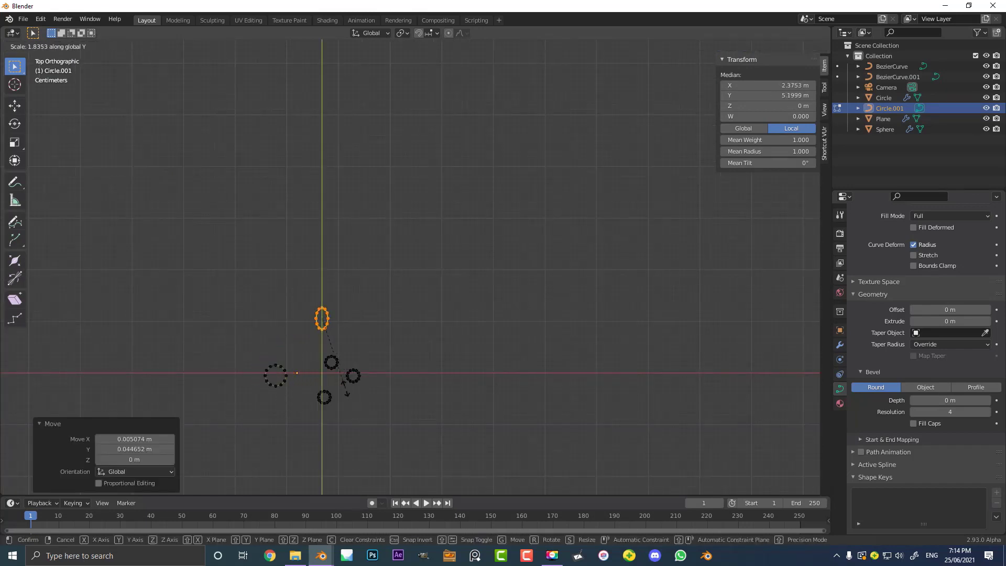
click(346, 396)
key(Tab)
Move the profile circle group above the cables near the sphere, to about X 1.12 m, Y 0.01 m, Z 2.14 m
scroll(304, 328, down, 16)
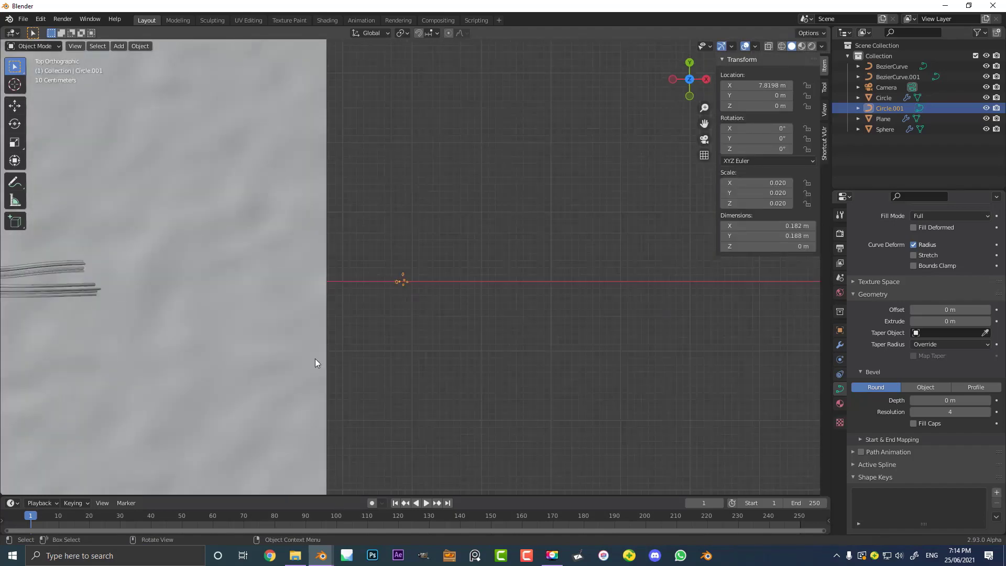
middle_drag(270, 348, 357, 251)
scroll(361, 254, up, 6)
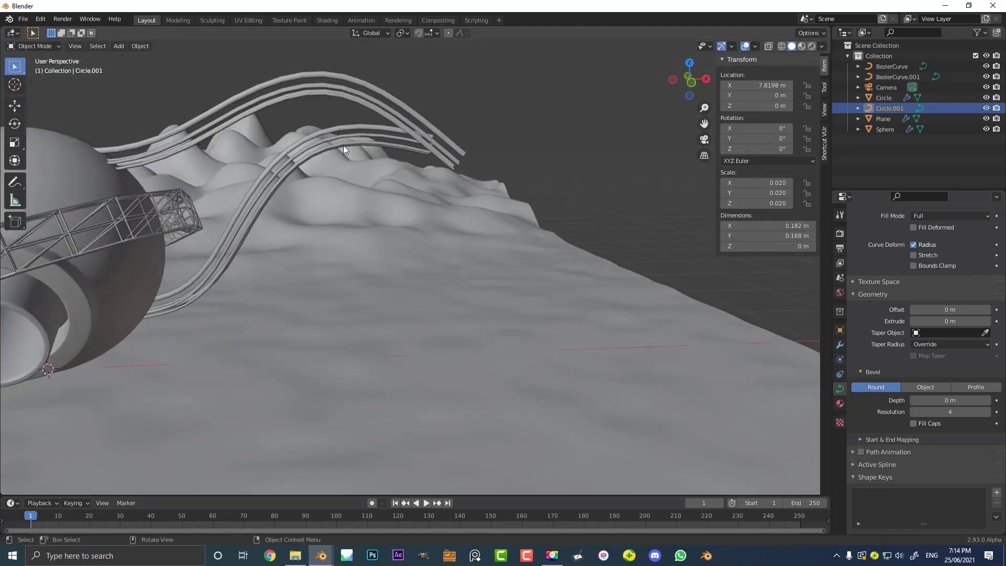
key(KP_1)
scroll(378, 147, down, 3)
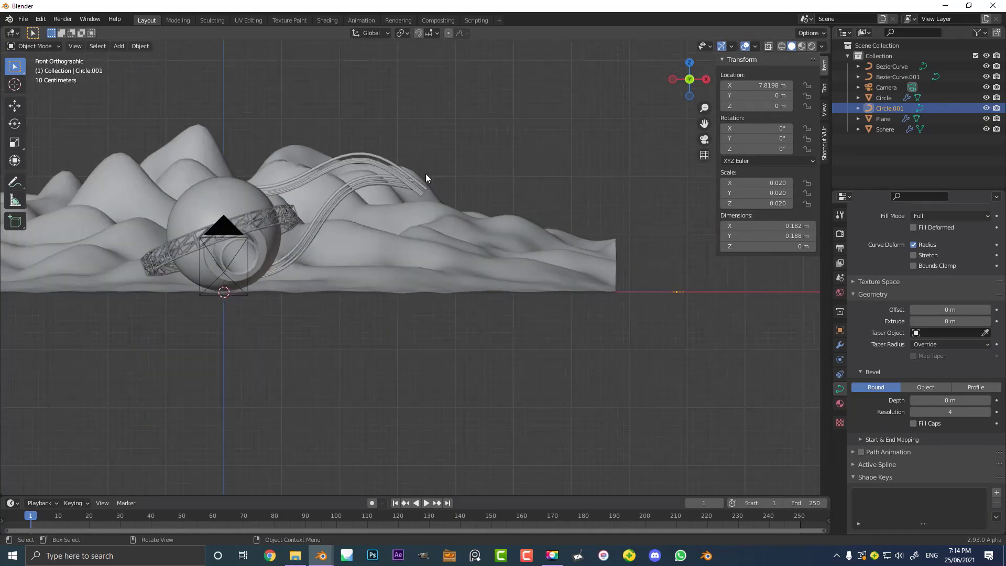
key(g)
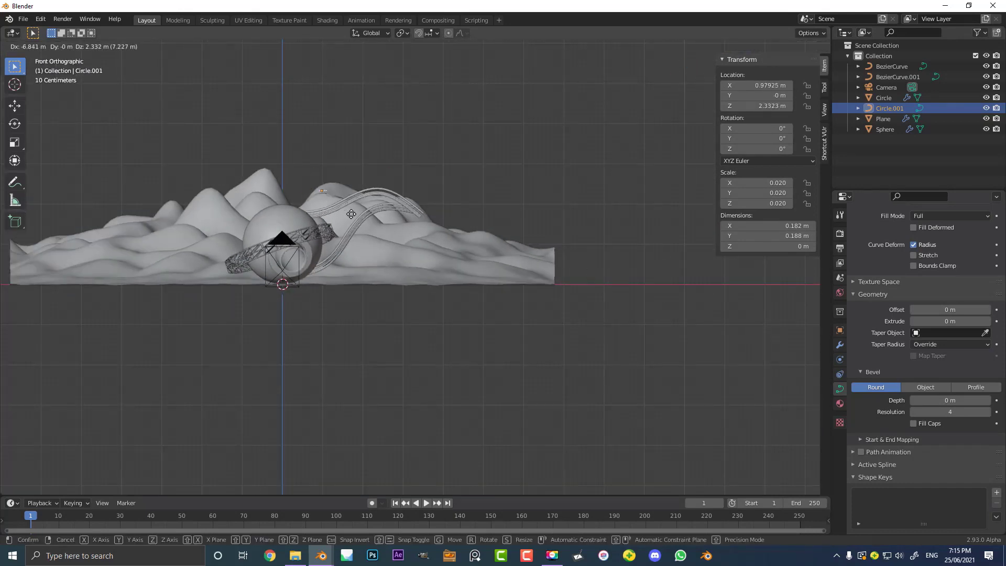
click(352, 214)
scroll(231, 143, up, 5)
shift+middle_drag(221, 137, 340, 241)
scroll(341, 241, up, 3)
key(g)
middle_drag(258, 150, 181, 210)
click(193, 248)
Move the stretched profile circle about 0.23 m toward -Y, to the other side of the group, and finish editing
scroll(178, 208, up, 2)
key(Tab)
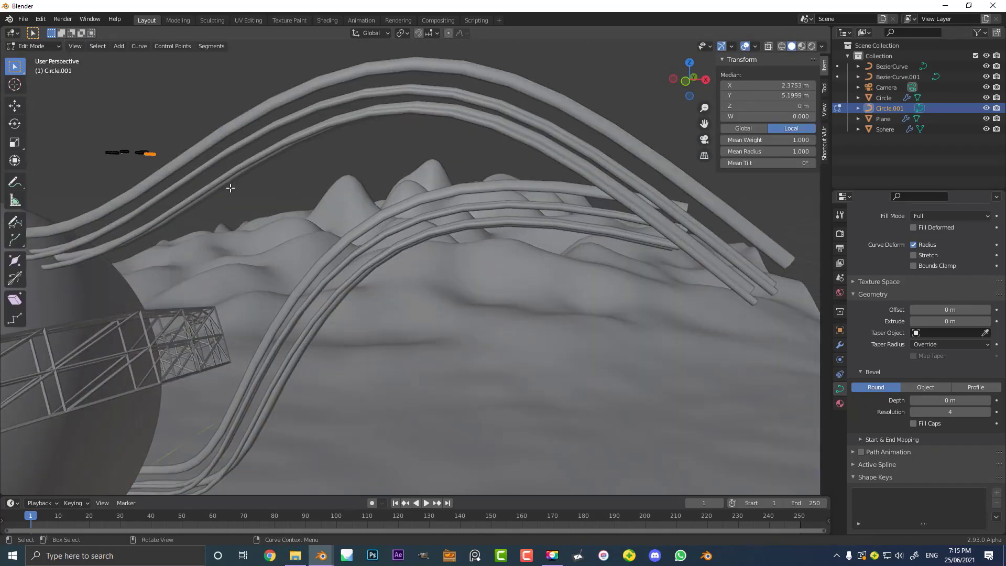
middle_drag(231, 188, 255, 236)
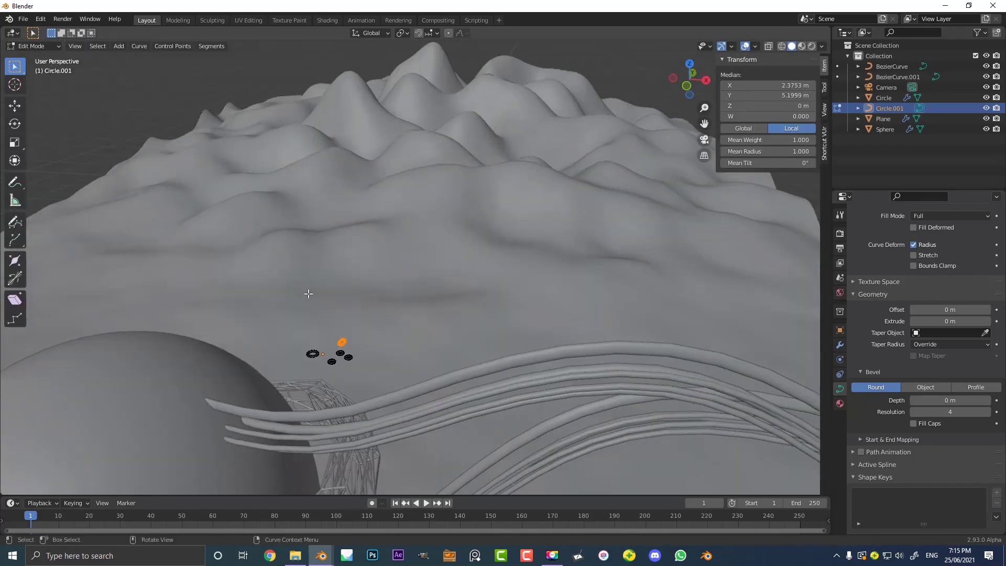
key(g)
key(y)
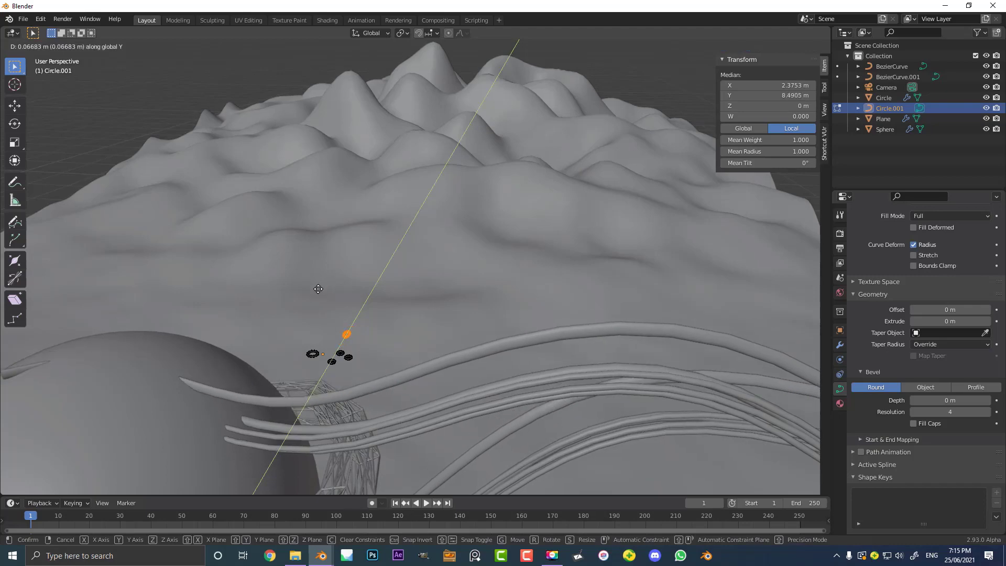
click(324, 310)
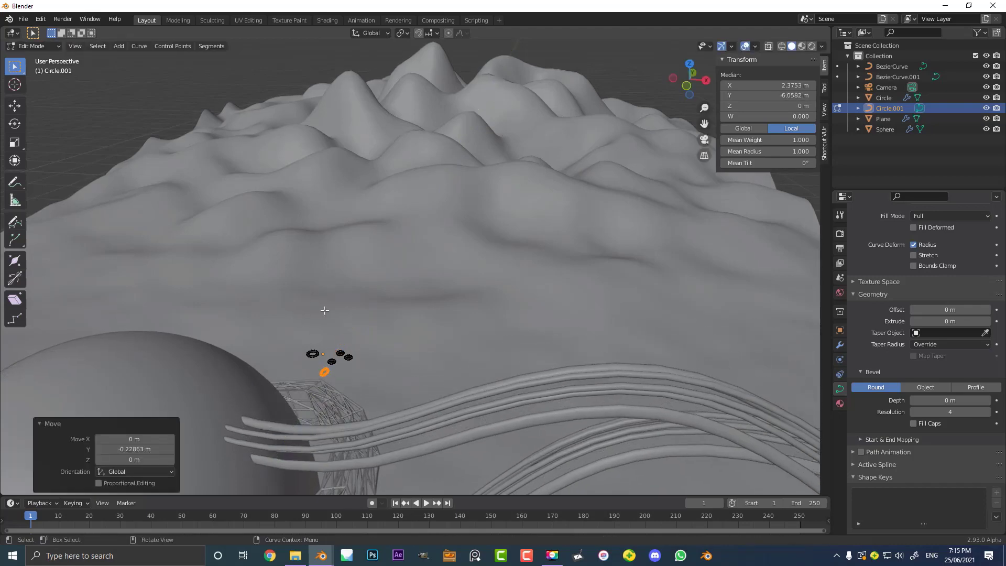
key(KP_1)
scroll(429, 296, up, 3)
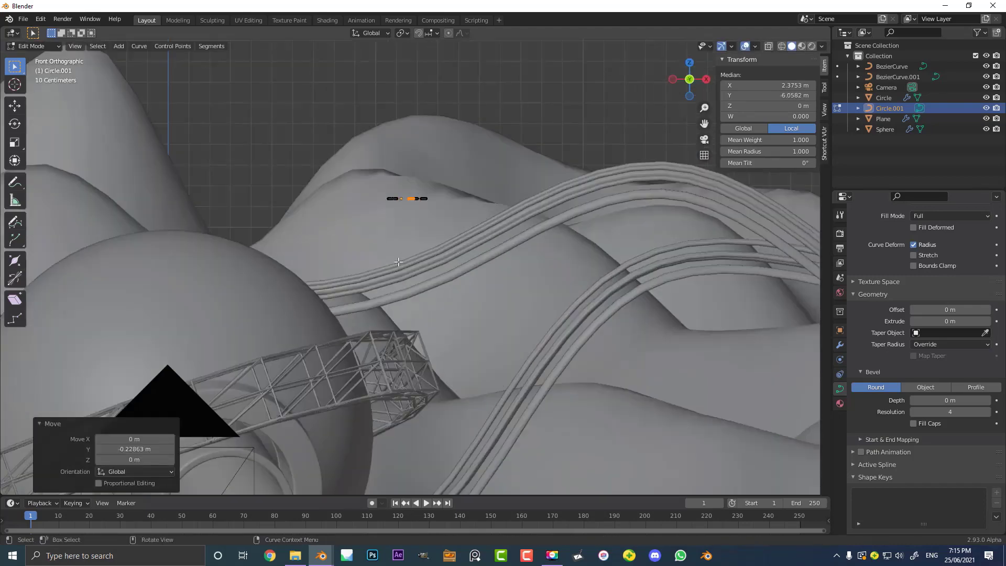
scroll(440, 299, down, 3)
shift+middle_drag(525, 324, 501, 290)
key(Tab)
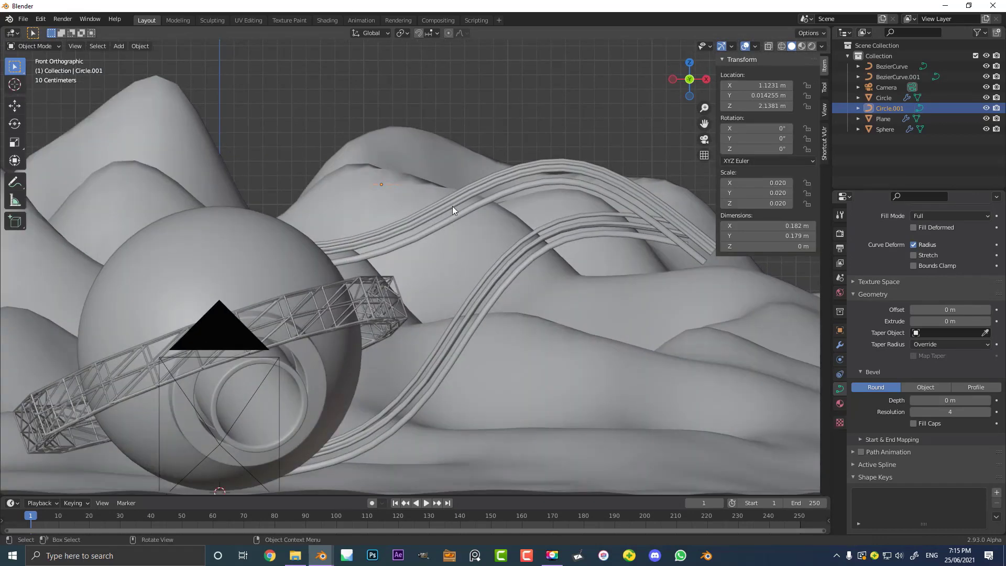
Duplicate the upper cable bundle about 0.23 m lower and 0.02 m toward +X
scroll(452, 206, down, 4)
scroll(436, 275, up, 2)
click(494, 198)
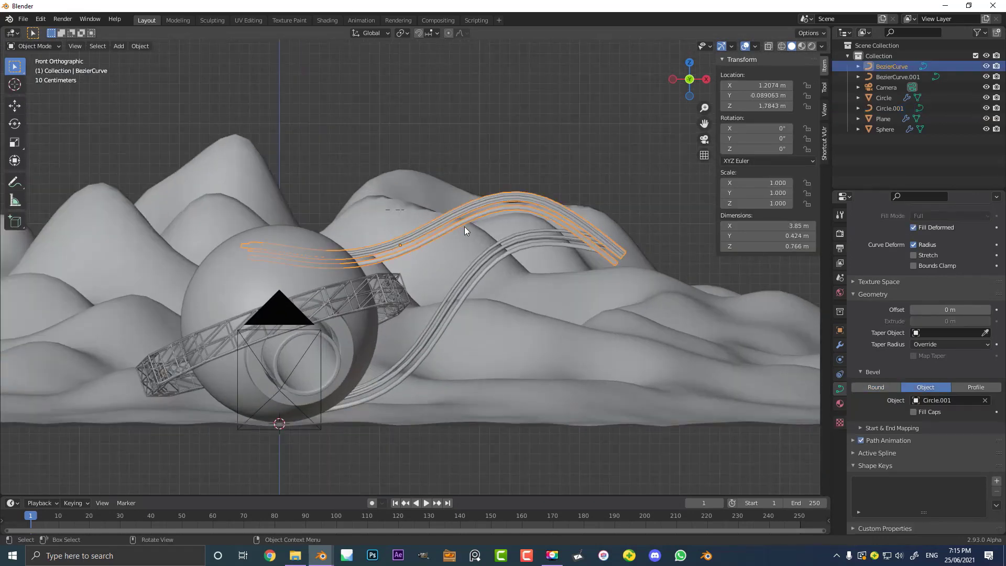
scroll(461, 234, up, 1)
drag(469, 235, 470, 258)
scroll(438, 250, up, 3)
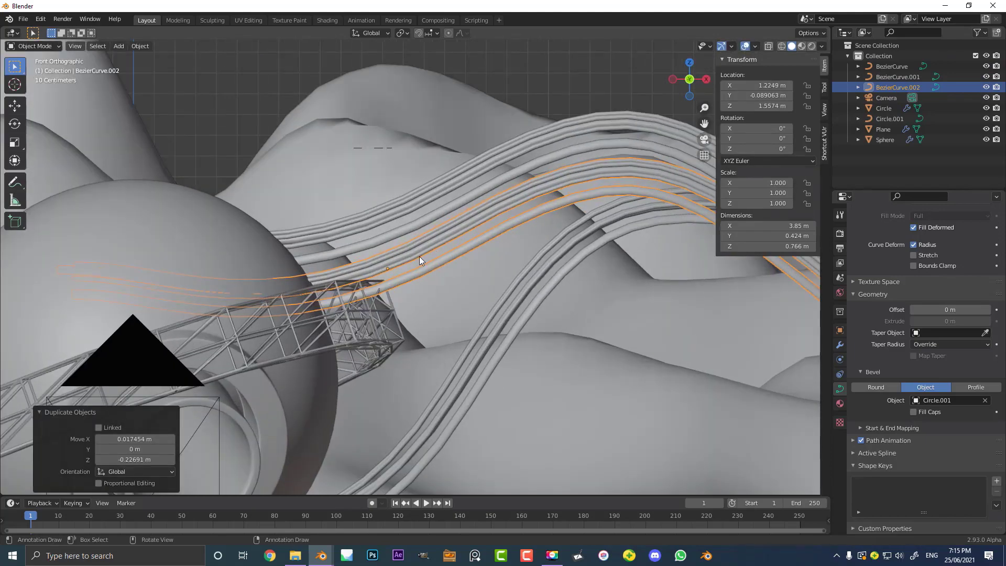
Duplicate the profile circle group about 0.26 m toward +X, 0.08 m toward +Y and 0.02 m up
scroll(419, 256, down, 6)
click(406, 229)
middle_drag(406, 228, 375, 249)
scroll(375, 250, up, 6)
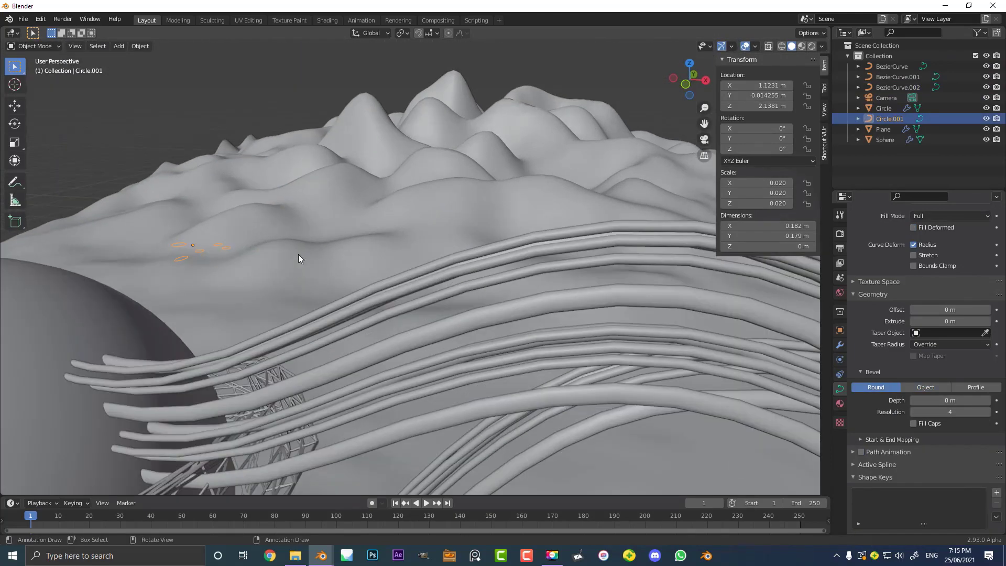
middle_drag(191, 252, 187, 264)
scroll(186, 264, up, 2)
shift+middle_drag(209, 340, 222, 270)
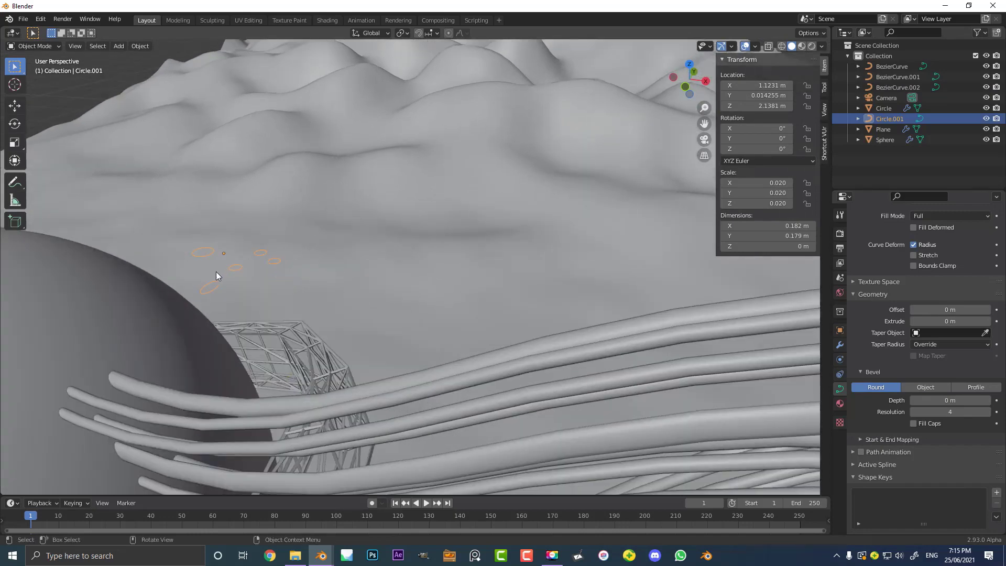
key(shift+d)
click(393, 257)
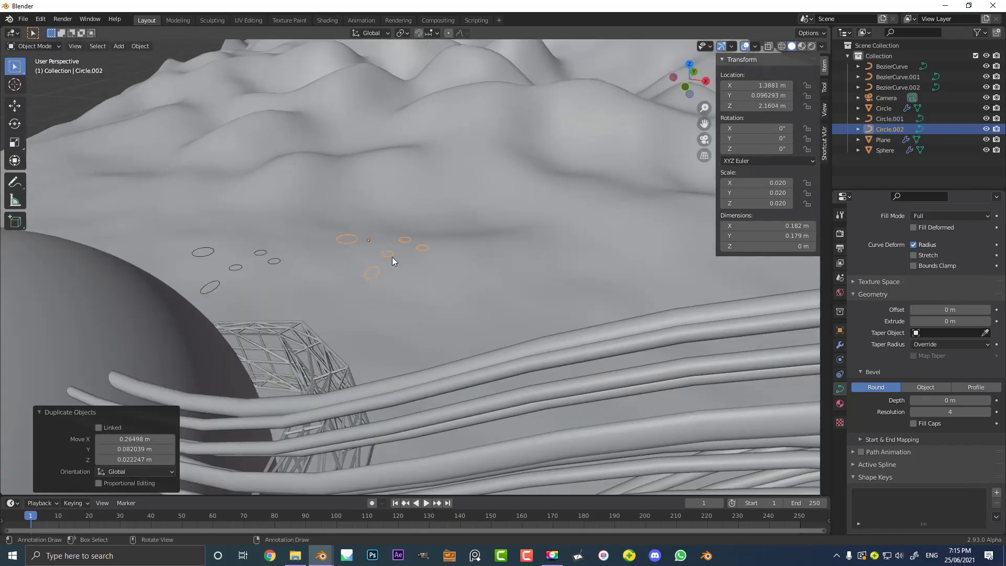
Delete the stretched circle and one of the small circles from the duplicated profile circle group
scroll(393, 254, up, 3)
key(Tab)
scroll(388, 262, down, 4)
scroll(384, 271, up, 2)
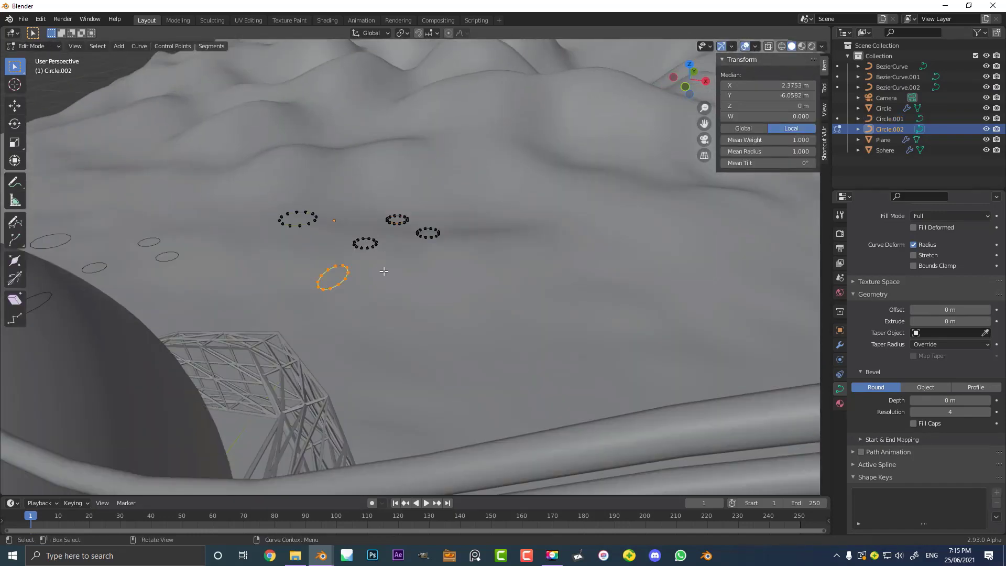
key(x)
click(383, 268)
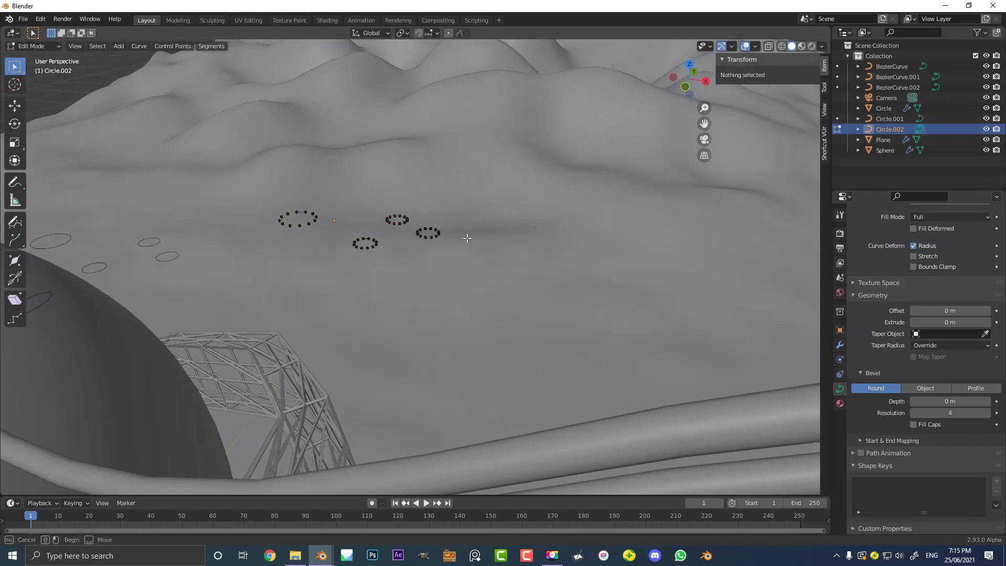
drag(412, 222, 411, 221)
key(x)
click(420, 225)
Move one of the remaining small profile circles toward -Y, away from the other two, and finish editing
drag(399, 270, 341, 231)
scroll(377, 274, down, 5)
scroll(377, 274, down, 2)
key(KP_7)
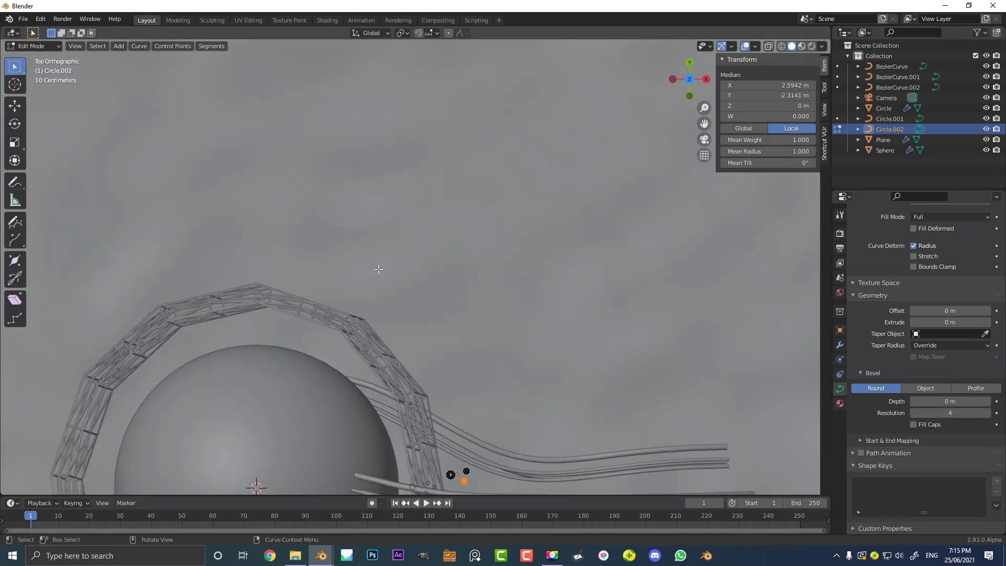
scroll(378, 269, down, 3)
scroll(430, 367, up, 8)
key(g)
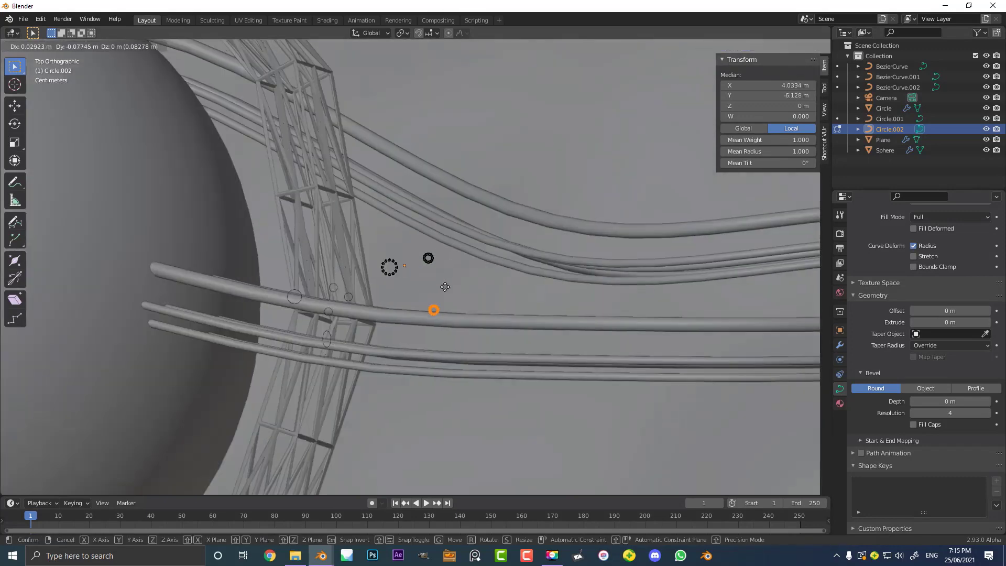
click(444, 309)
scroll(448, 283, down, 8)
key(Tab)
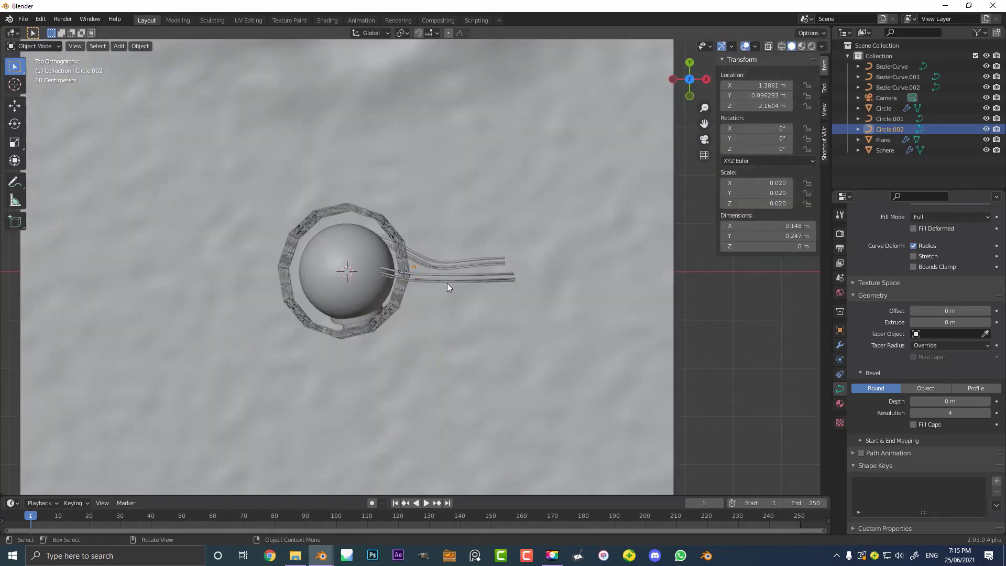
Replace the bevel object of the duplicated upper cable bundle with the new three-circle profile, Circle.002
middle_drag(447, 283, 428, 211)
scroll(436, 244, up, 3)
click(437, 243)
scroll(449, 226, up, 4)
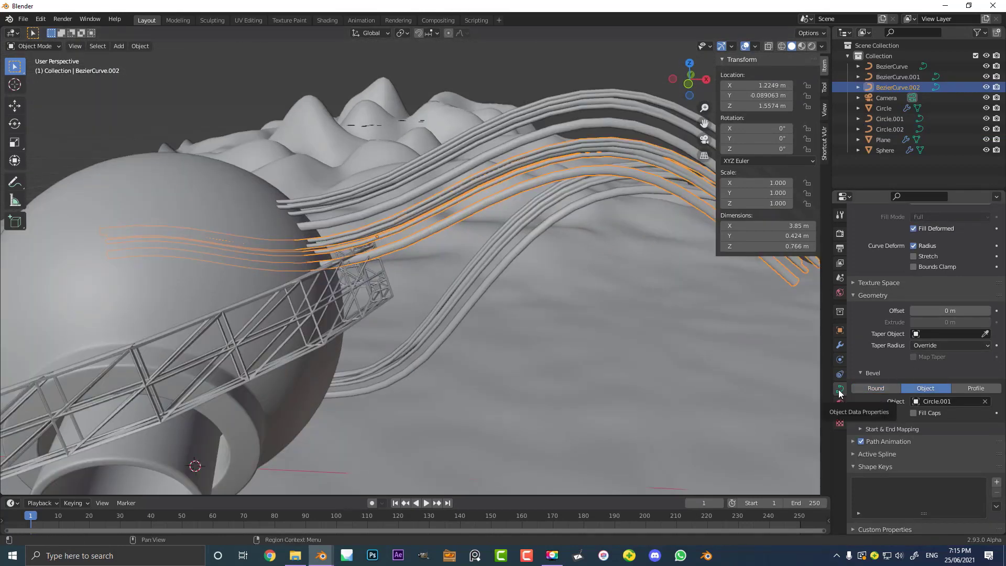
click(985, 402)
click(985, 401)
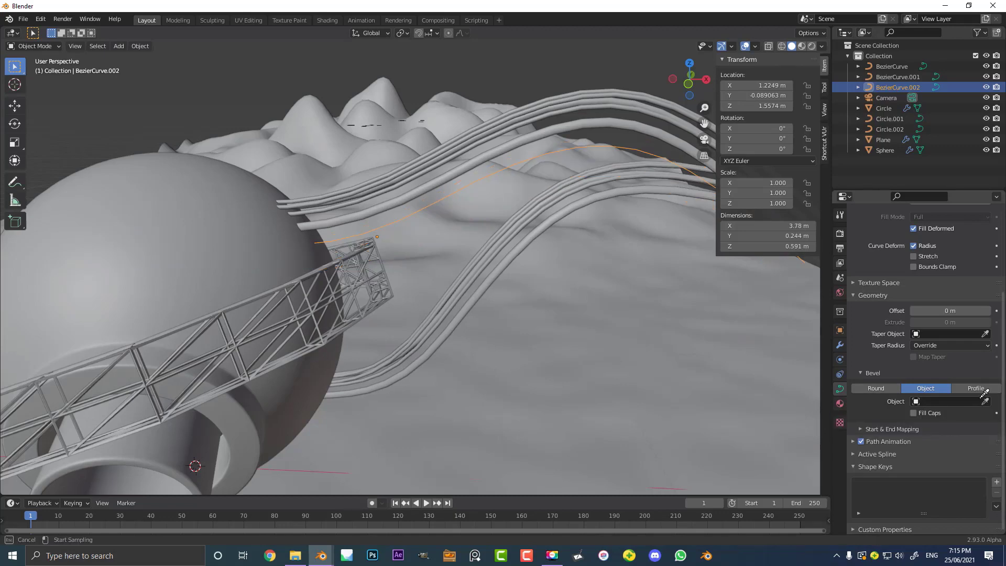
click(423, 119)
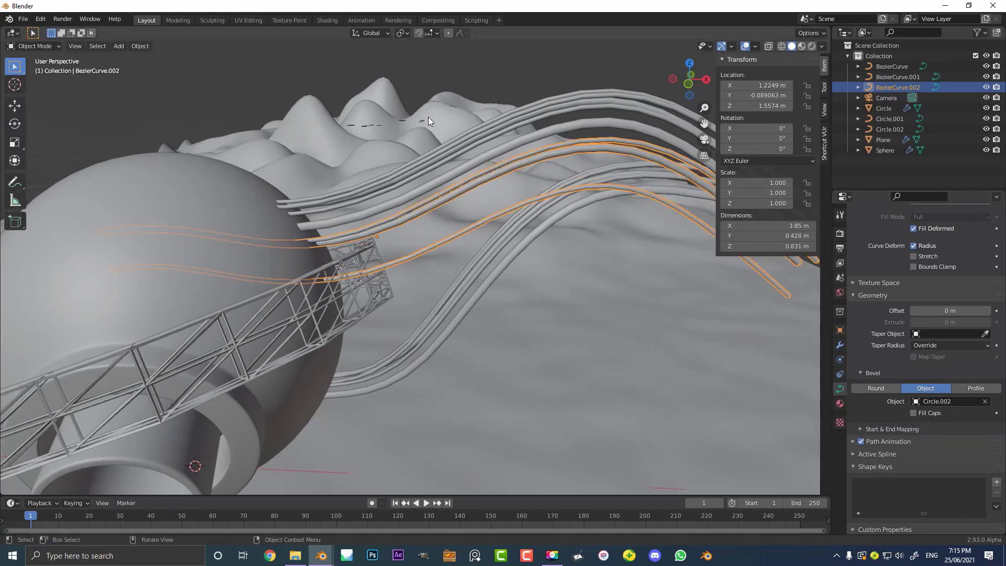
Move the start point of that cable bundle, inside the sphere, about 0.42 m toward +X and 0.69 m down
middle_drag(414, 143, 376, 158)
key(KP_1)
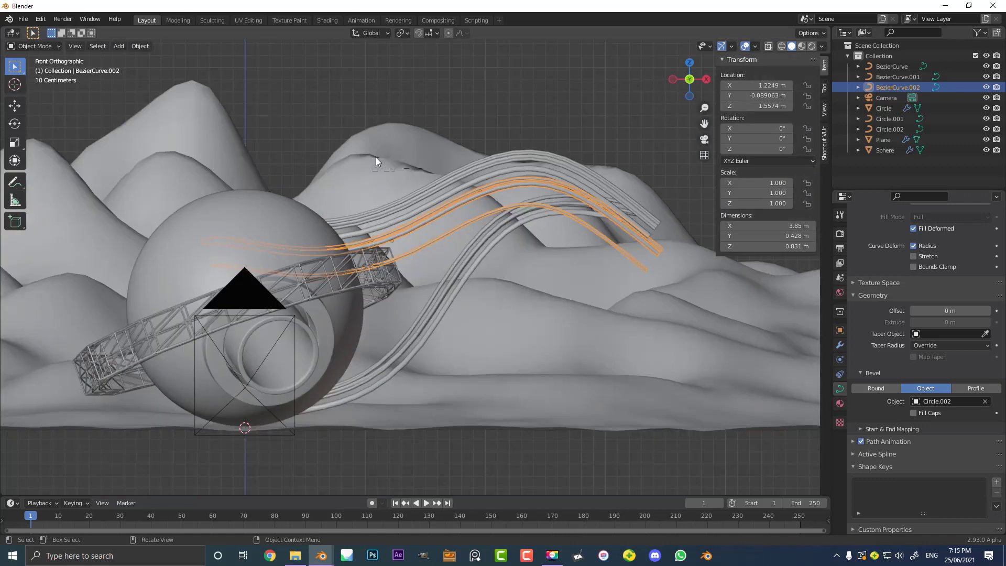
scroll(376, 157, up, 2)
key(Tab)
drag(375, 317, 110, 157)
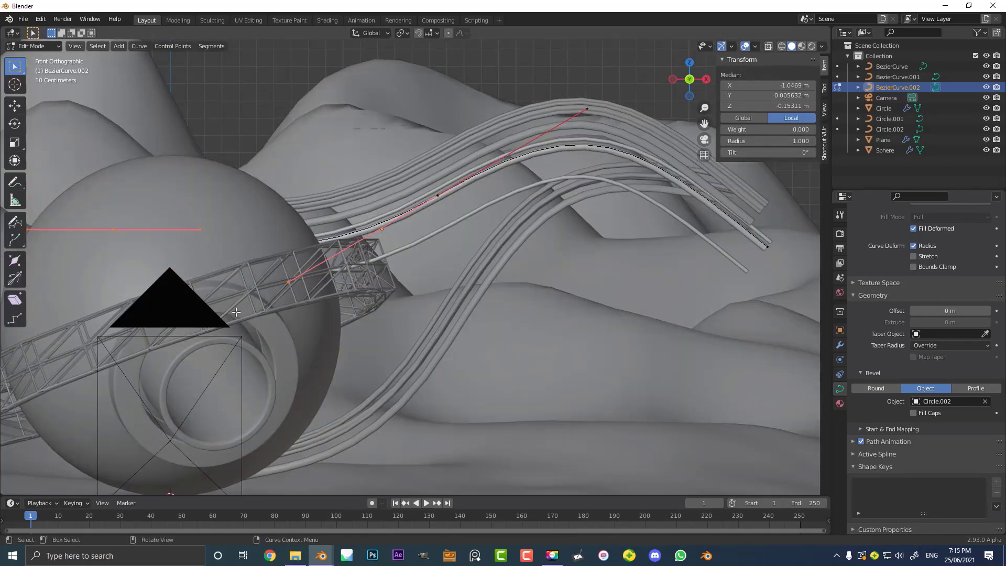
drag(237, 313, 21, 158)
key(g)
click(279, 366)
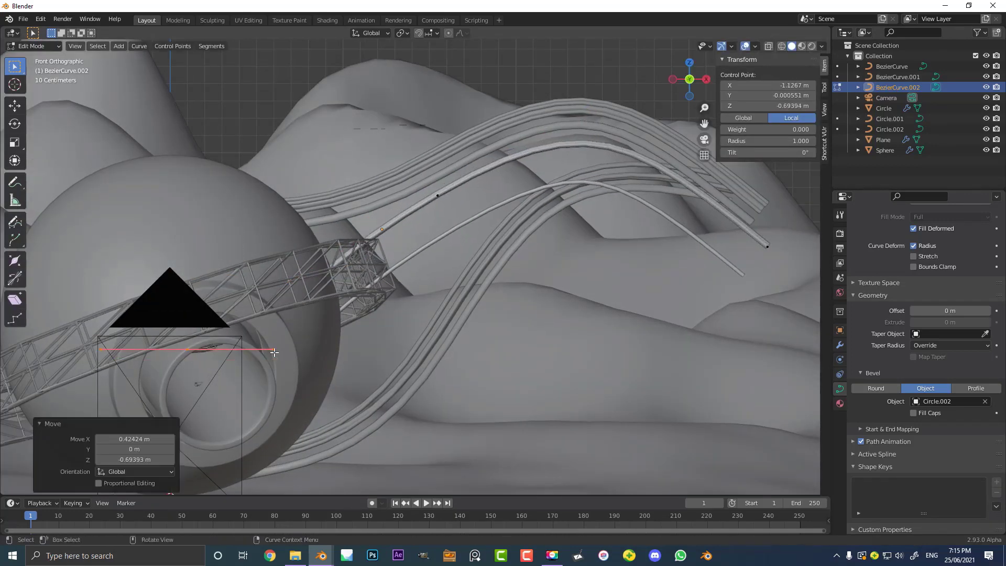
Move the bundle's middle control point about 0.05 m toward +X and 0.14 m down, and raise its free end toward -X
drag(469, 235, 418, 177)
key(g)
click(448, 231)
click(768, 246)
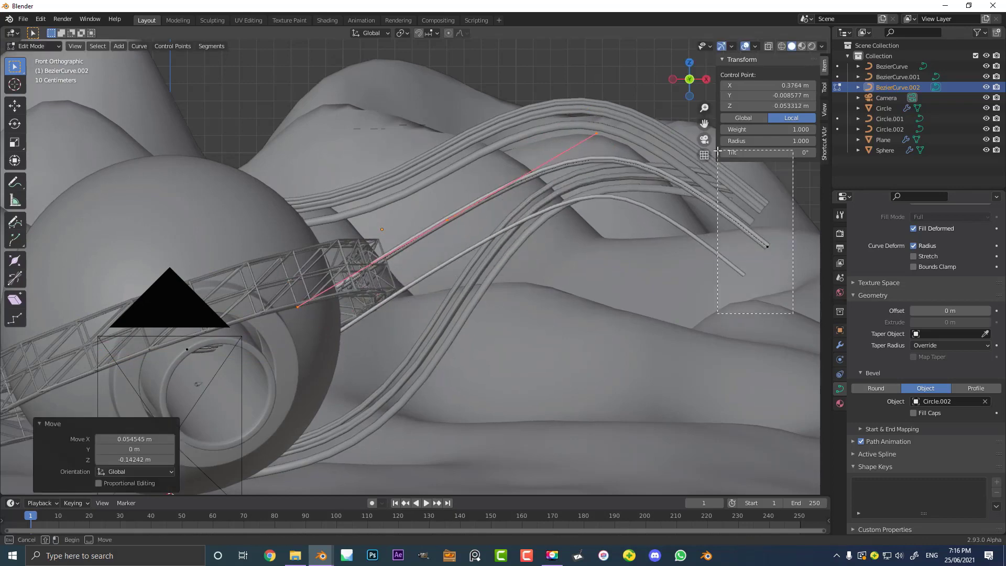
key(g)
click(655, 167)
Move the middle control point about 0.29 m toward -X and 0.52 m down, and raise the free end above the other cables
click(447, 220)
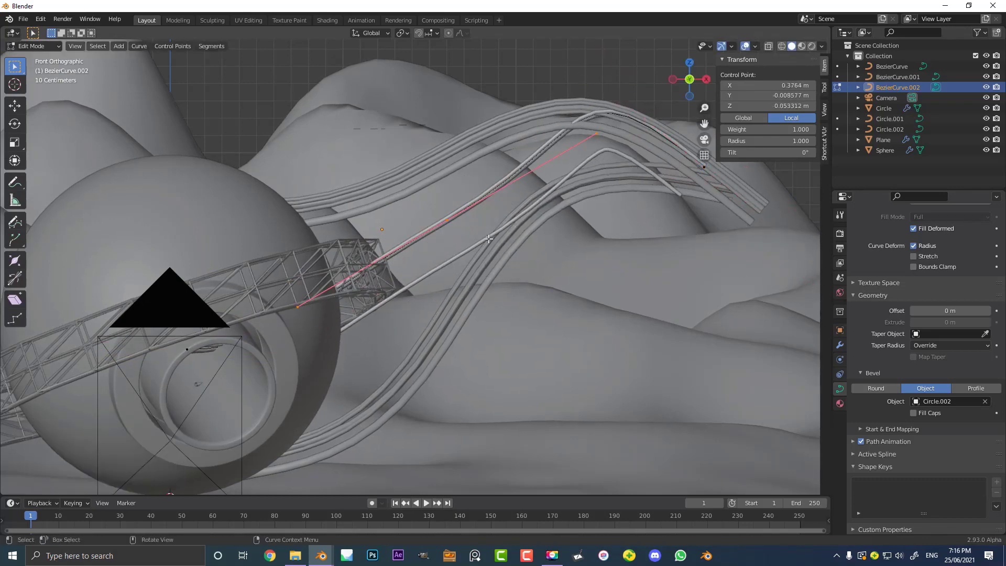
key(g)
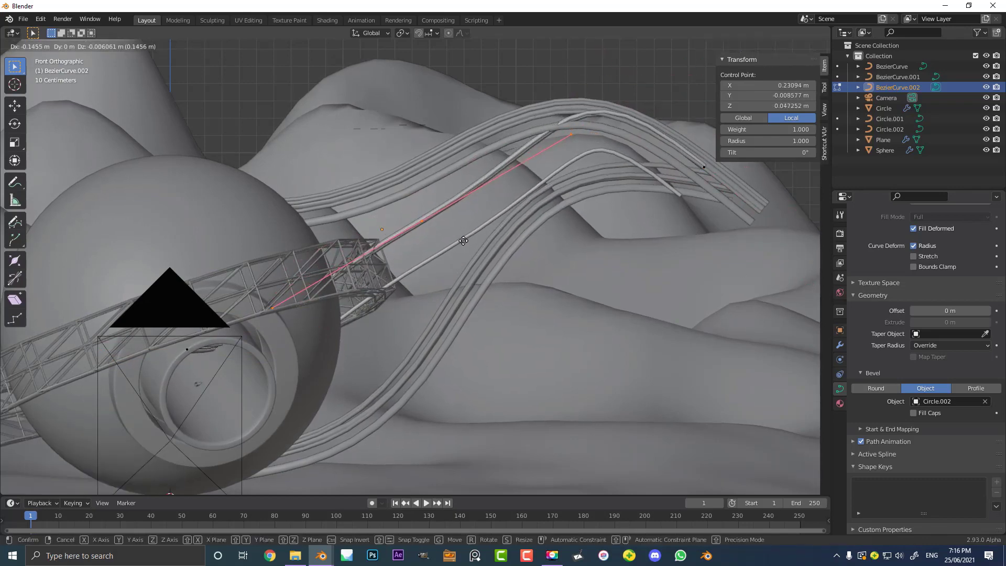
click(437, 330)
drag(707, 259, 615, 75)
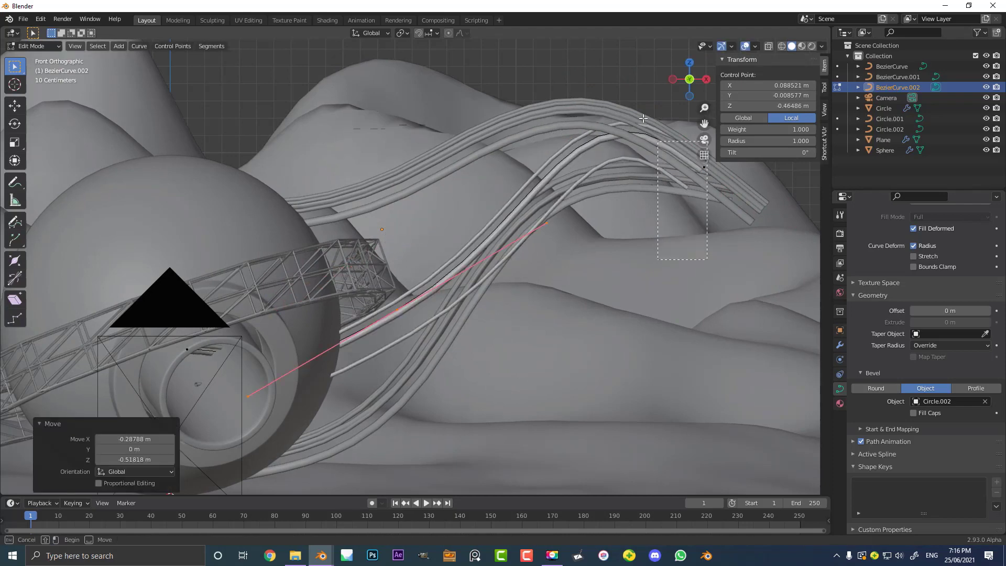
scroll(655, 209, down, 2)
shift+middle_drag(652, 220, 571, 245)
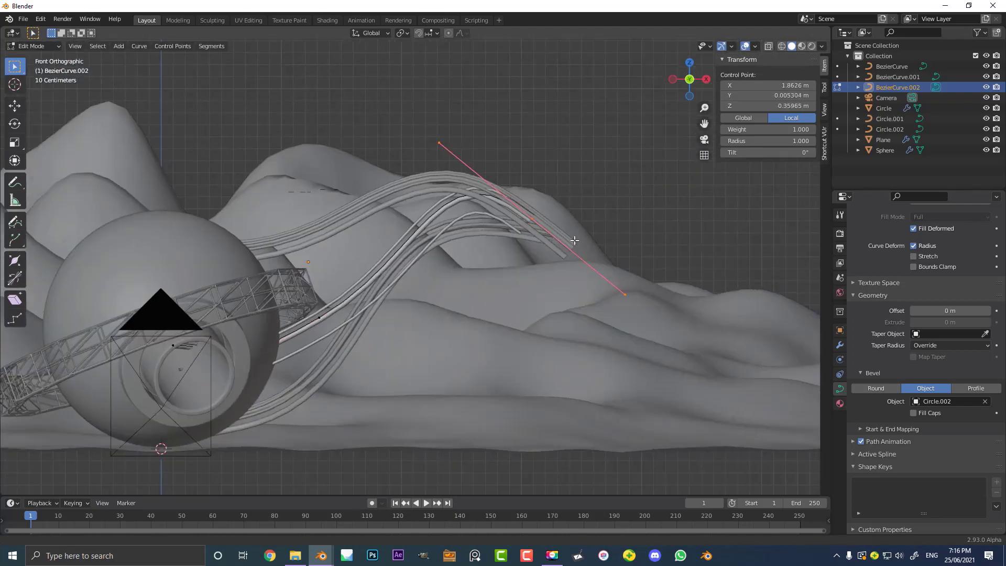
key(g)
click(585, 191)
Raise the bundle's middle control point slightly, raise its start point inside the sphere, and finish editing
click(320, 321)
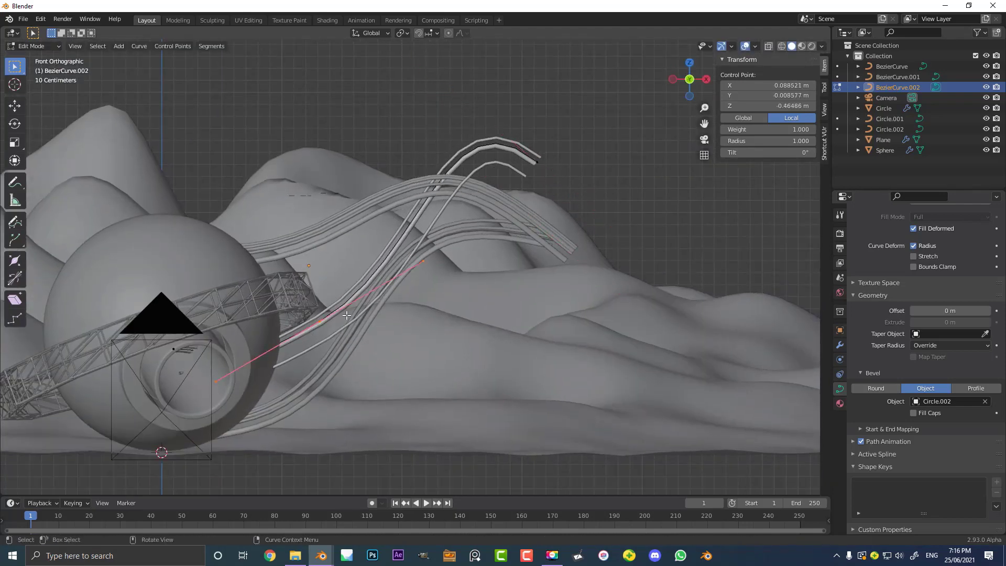
key(g)
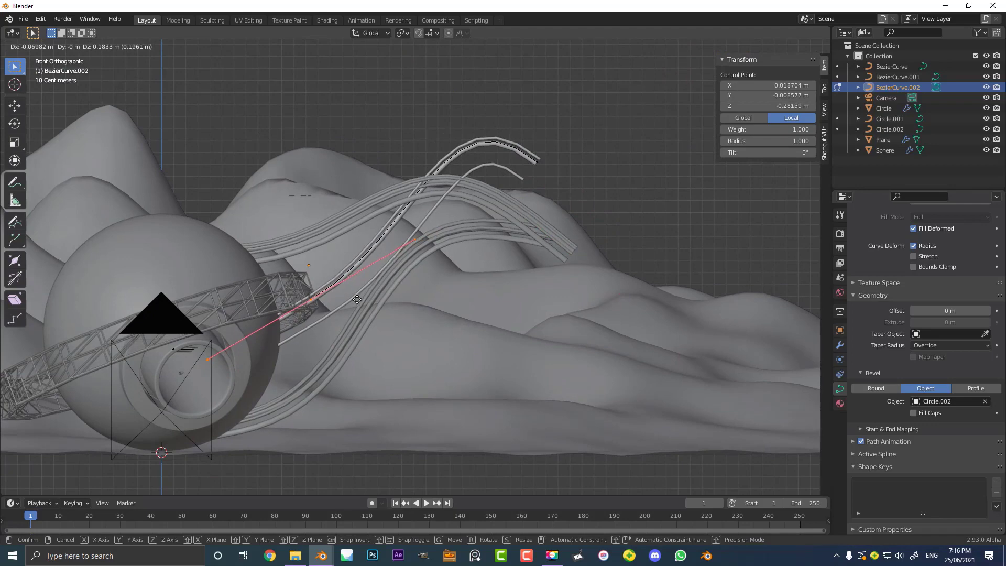
click(357, 303)
click(186, 334)
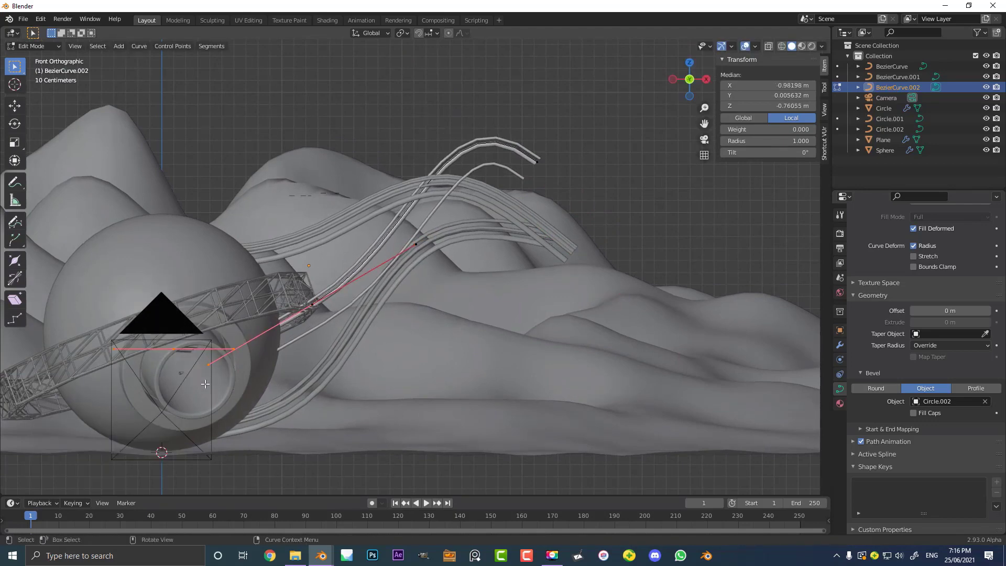
key(g)
click(189, 333)
key(Tab)
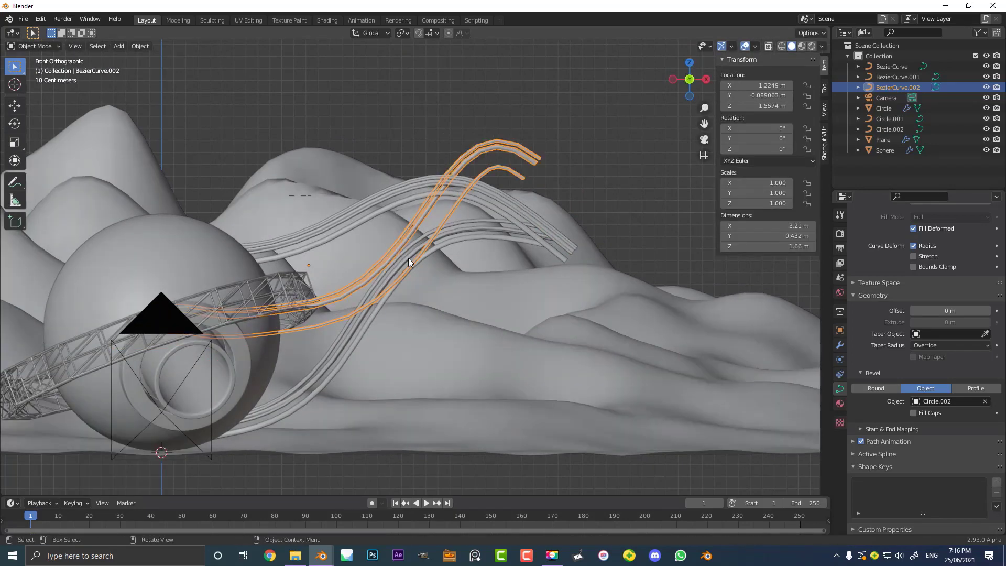
Move the reshaped cable bundle about 0.06 m toward -X and 0.05 m up, checking it in the camera view
key(KP_0)
scroll(312, 225, up, 3)
scroll(403, 233, up, 3)
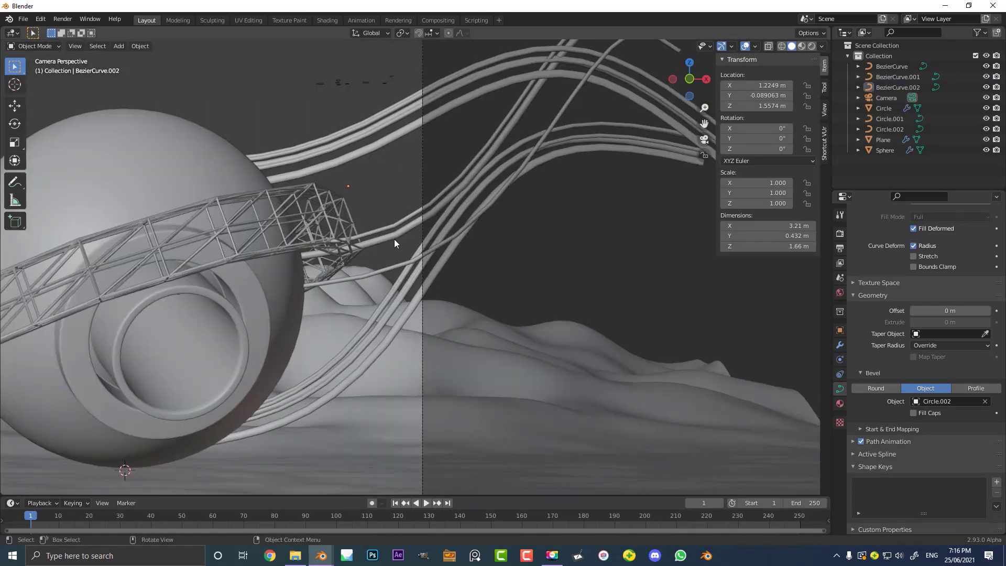
click(426, 260)
shift+middle_drag(426, 260, 477, 252)
key(g)
click(457, 230)
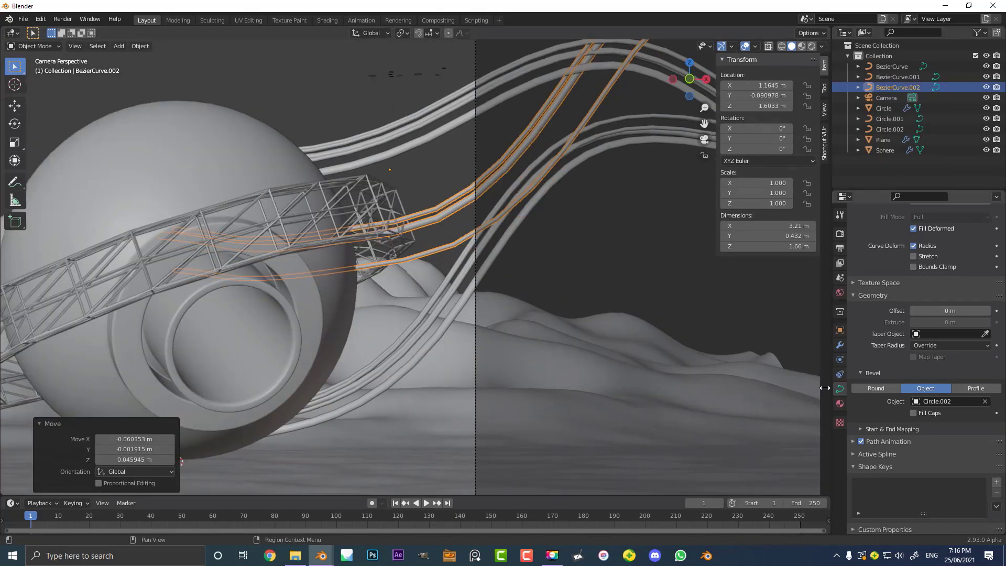
Add a Subdivision Surface modifier to each of the three cable bundles
click(412, 129)
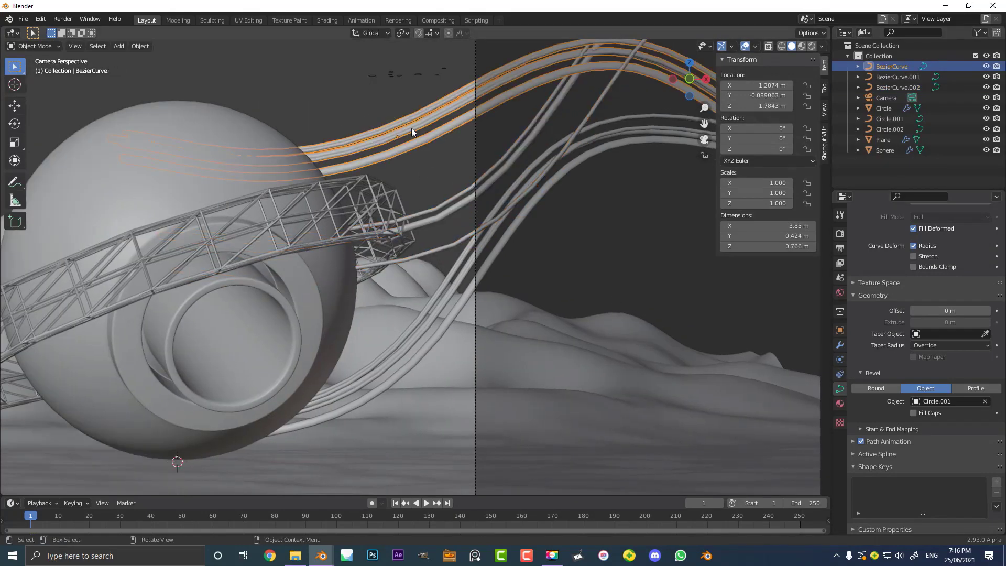
click(839, 345)
click(885, 231)
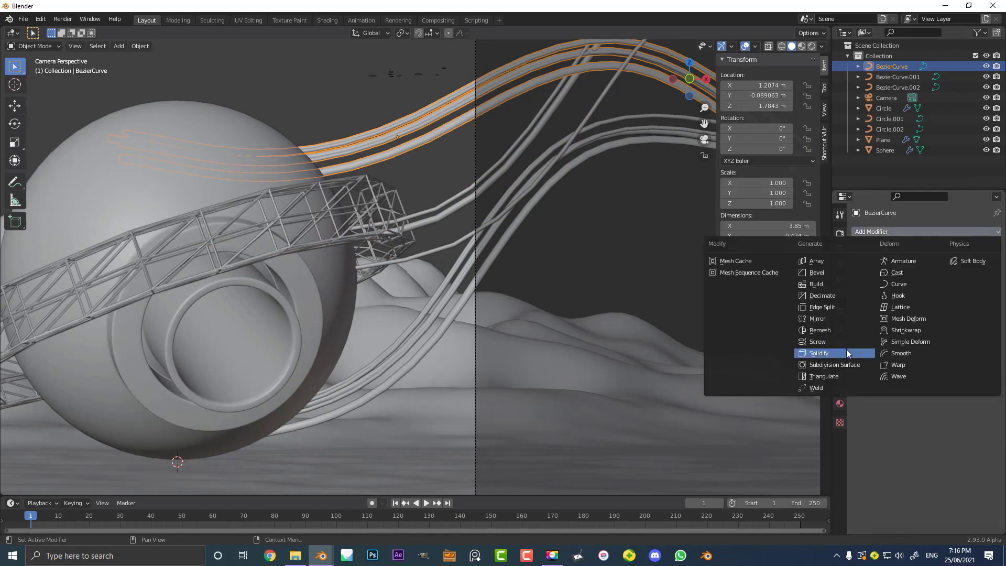
click(834, 365)
click(464, 198)
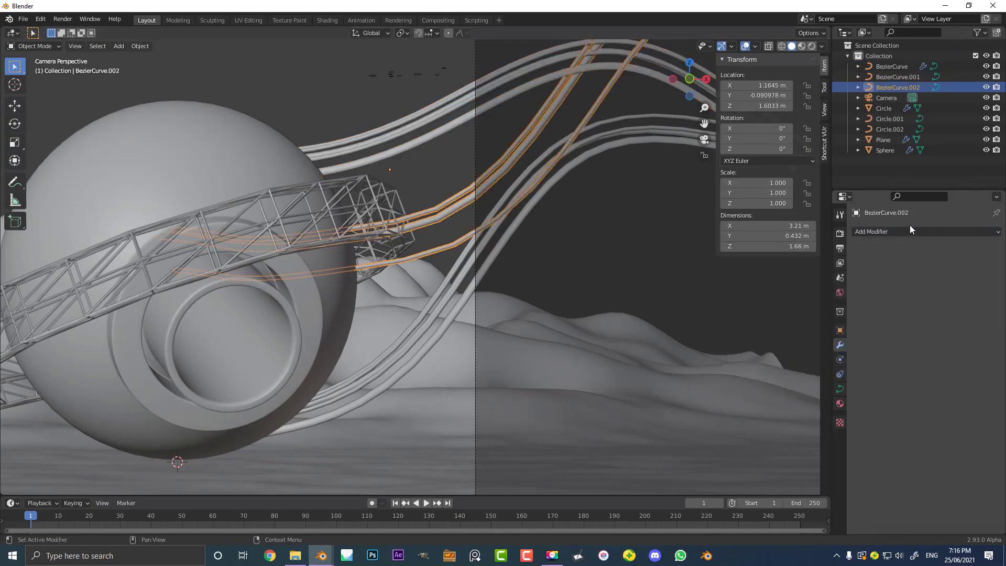
click(910, 225)
click(846, 364)
scroll(454, 200, down, 1)
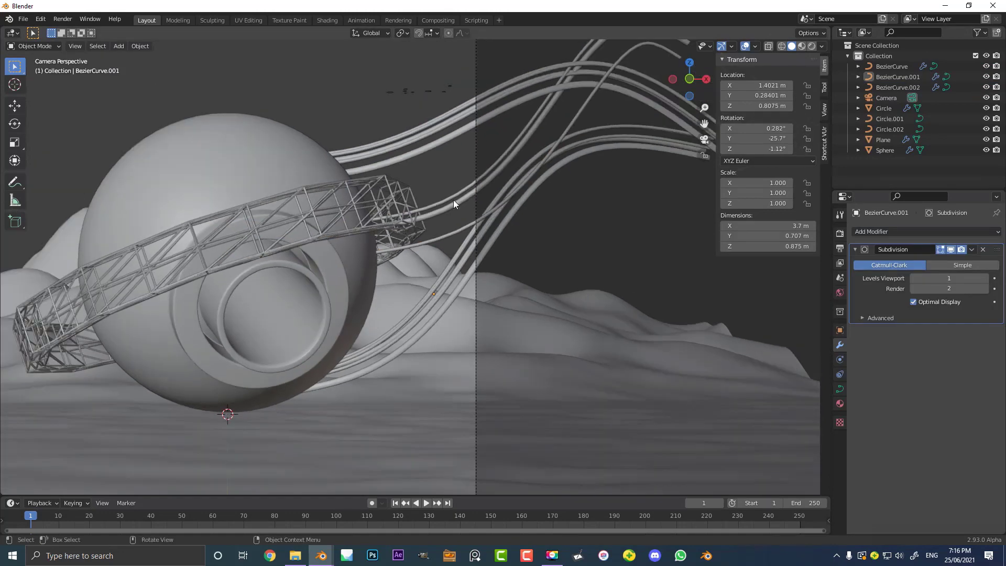
Duplicate the steep cable bundle about 0.16 m toward +X and 0.91 m lower, and rotate the copy -11° about the view axis
click(466, 184)
scroll(441, 205, down, 2)
shift+middle_drag(457, 219, 442, 204)
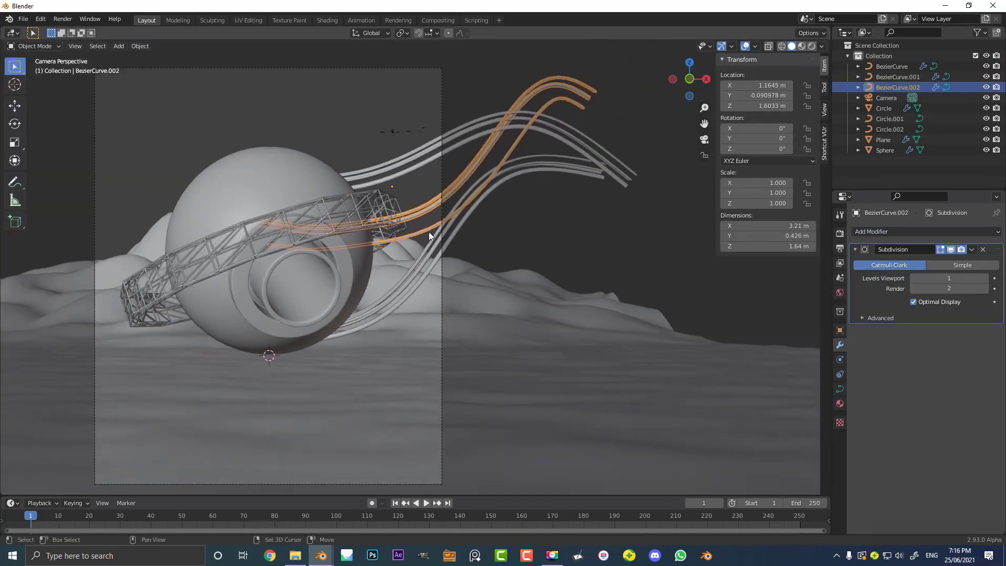
scroll(431, 232, up, 1)
key(shift+d)
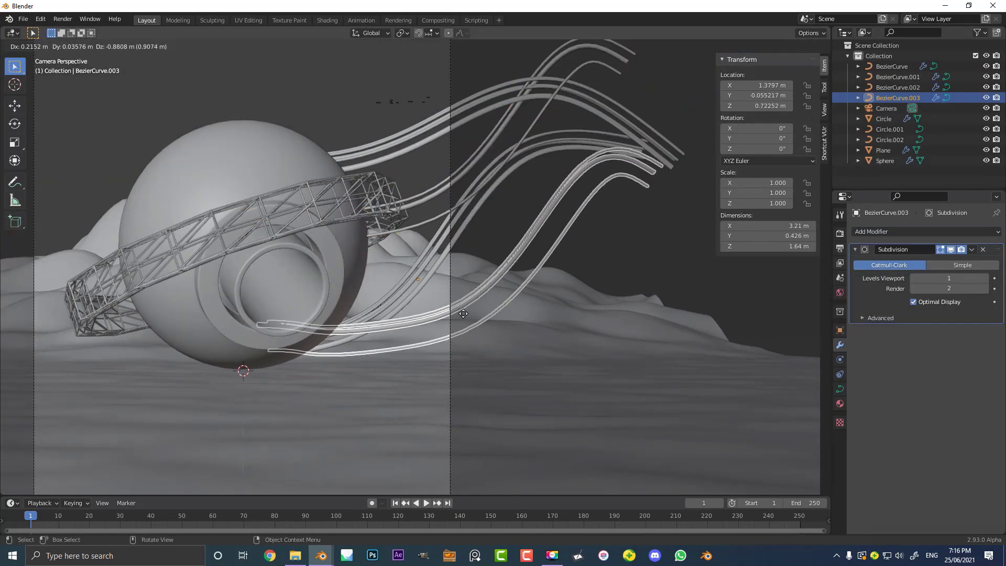
click(616, 339)
key(r)
click(599, 287)
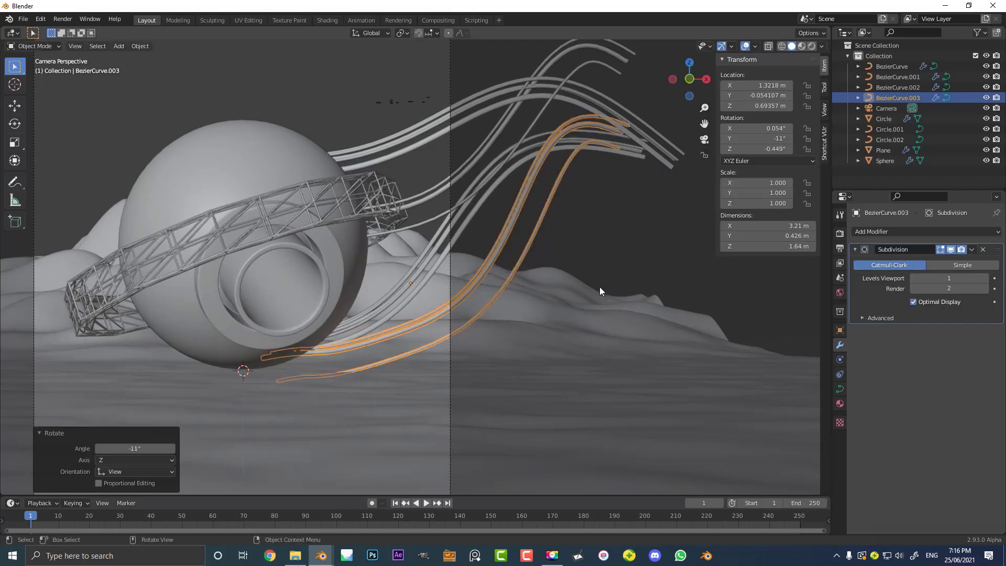
Rotate the start point of the new bundle about -44° around Z and move it toward +Y, behind the sphere's base
middle_drag(599, 287, 453, 312)
scroll(436, 351, up, 4)
middle_drag(436, 354, 462, 366)
key(Tab)
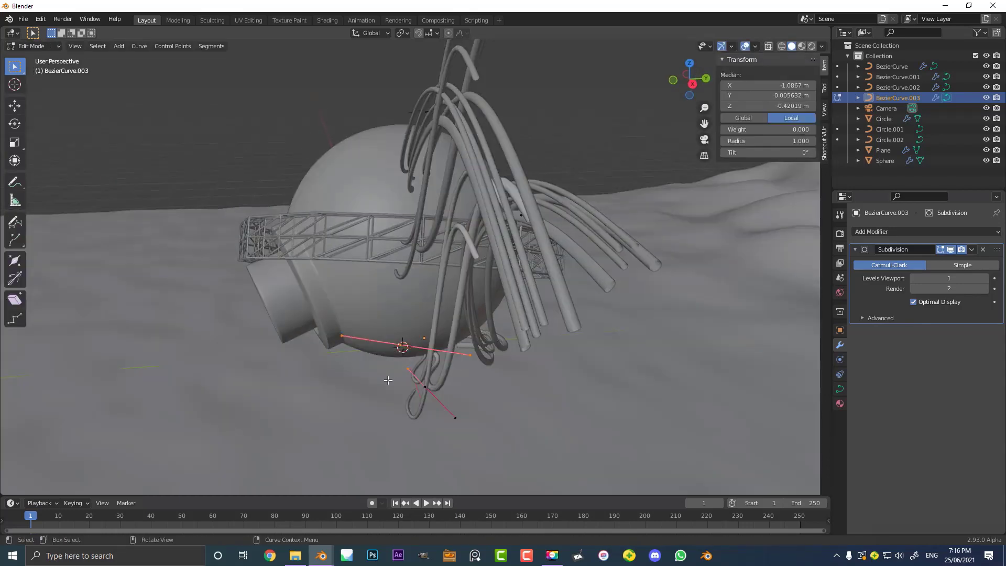
click(402, 347)
key(r)
key(z)
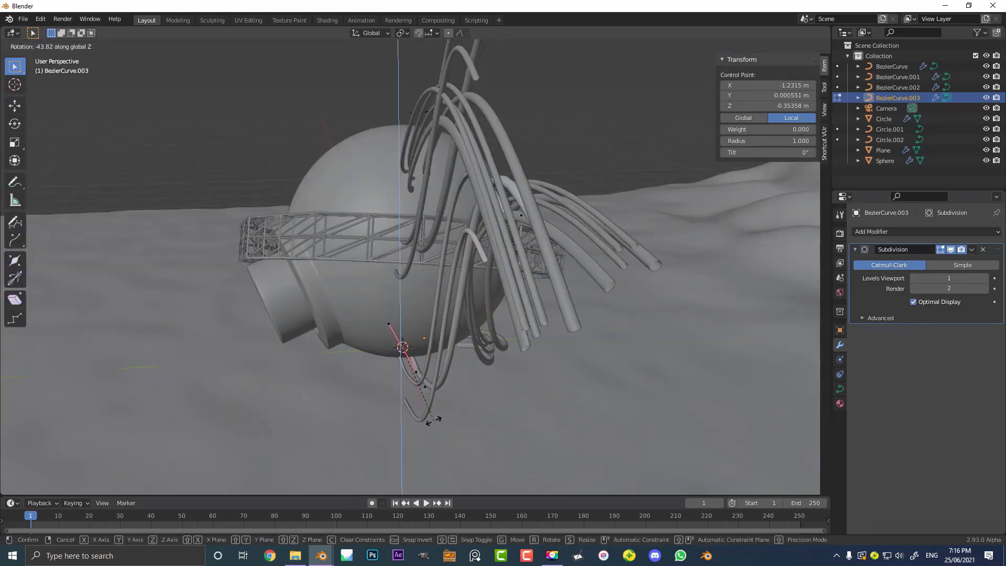
click(434, 421)
key(g)
click(512, 400)
Move the new bundle's middle control point about 0.5 m toward +Y and 0.2 m up in total, checking it in the camera view
click(428, 392)
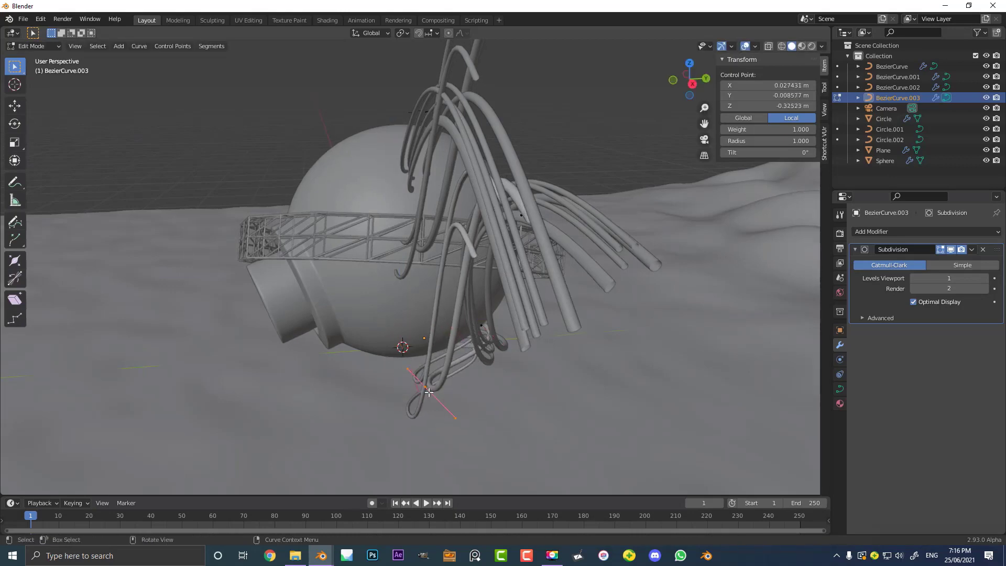
key(g)
click(517, 365)
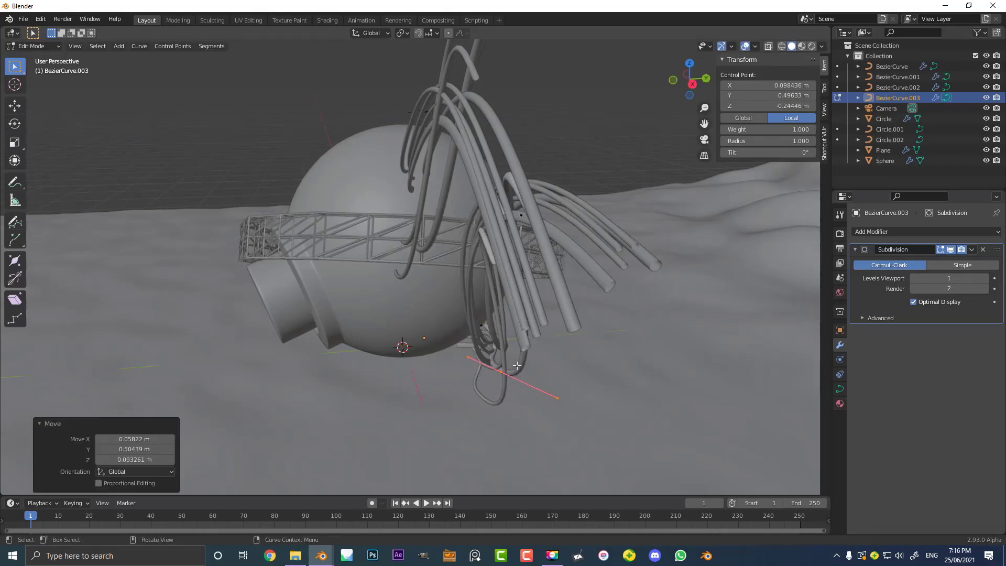
key(KP_0)
scroll(471, 255, up, 2)
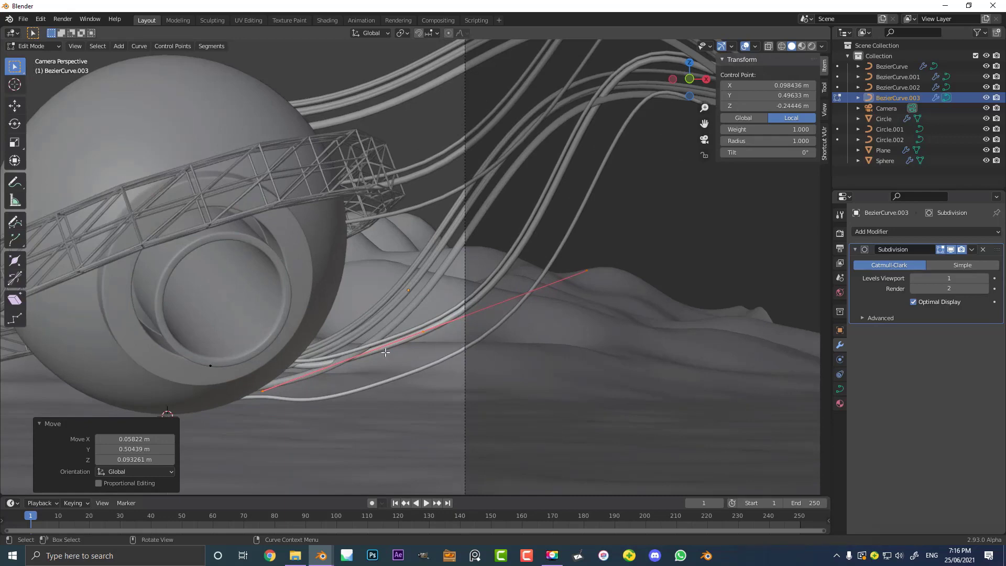
key(g)
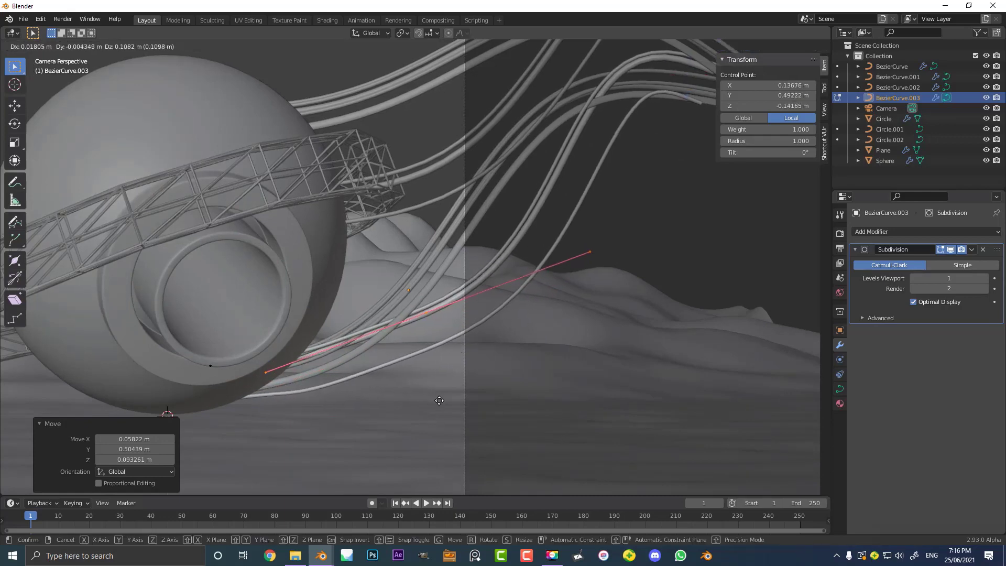
click(441, 401)
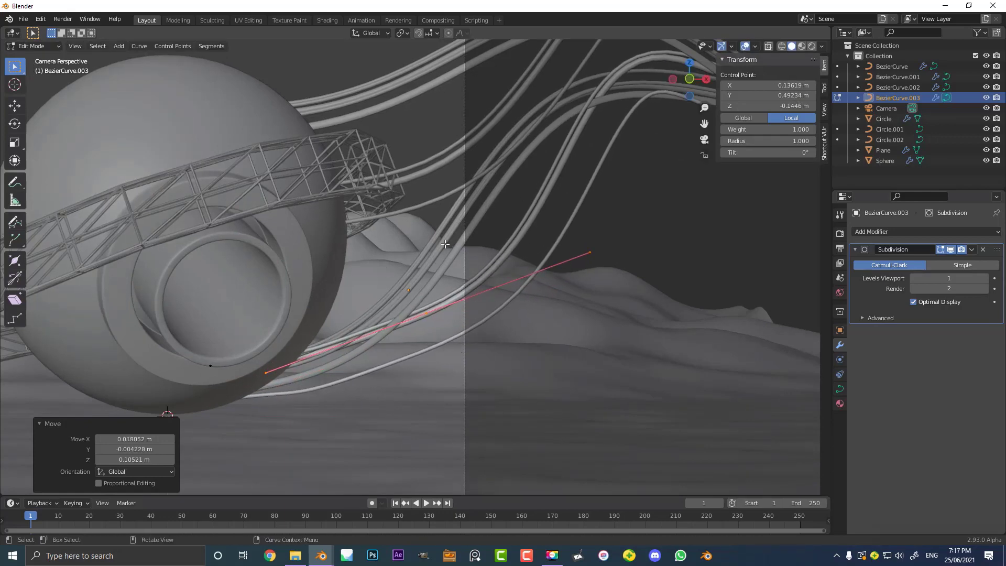
key(Tab)
scroll(447, 245, down, 3)
click(556, 233)
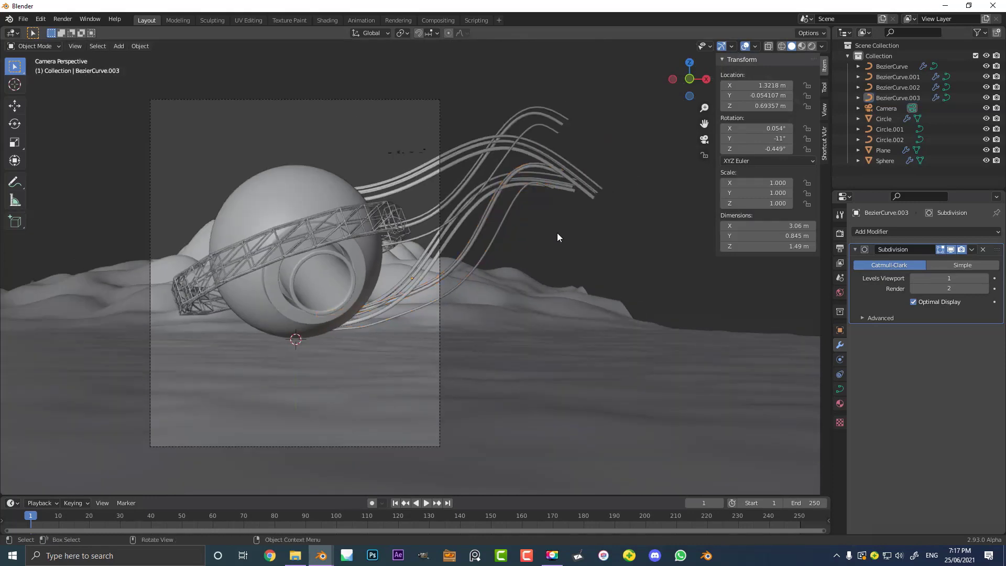
Duplicate the lower cable bundle about 3.80 m toward -X and 0.24 m lower, and rotate the copy about 41° around the view axis
scroll(455, 231, up, 3)
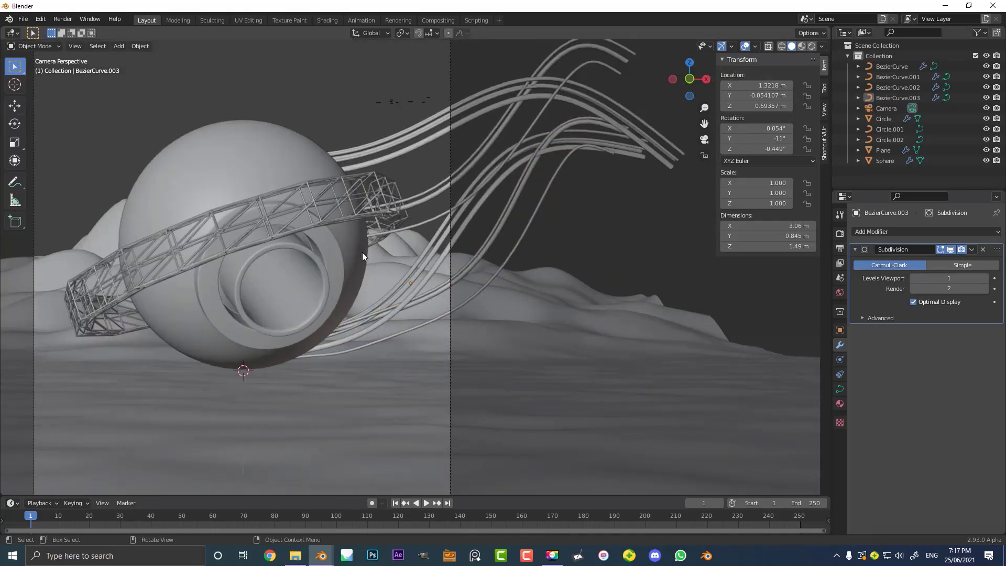
shift+middle_drag(363, 252, 445, 272)
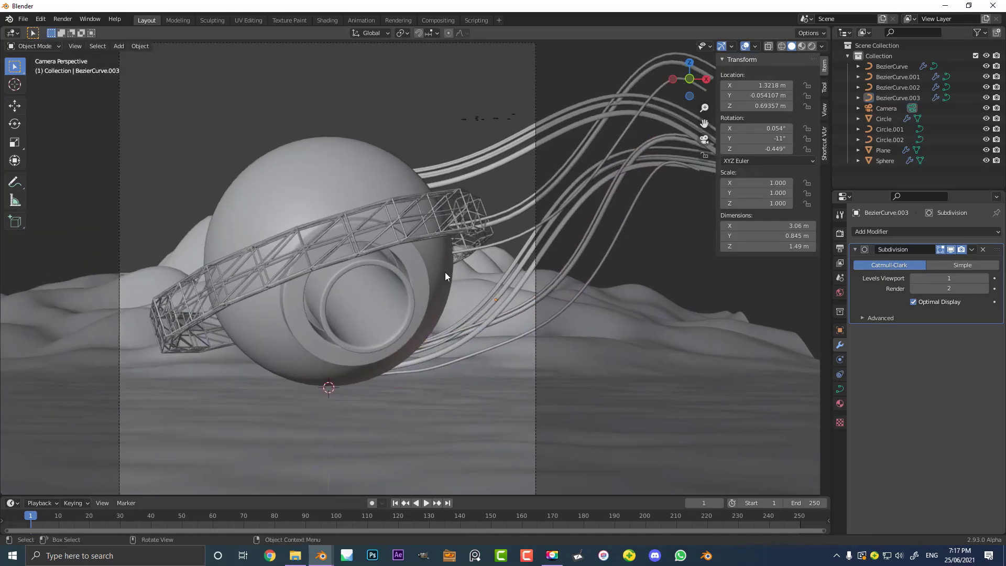
click(508, 292)
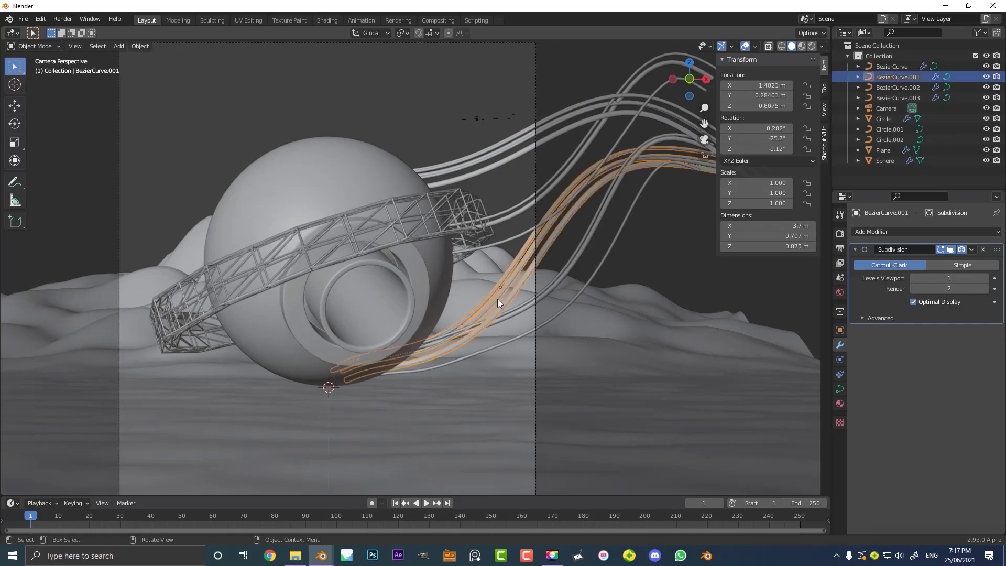
scroll(500, 296, down, 3)
shift+middle_drag(513, 284, 558, 265)
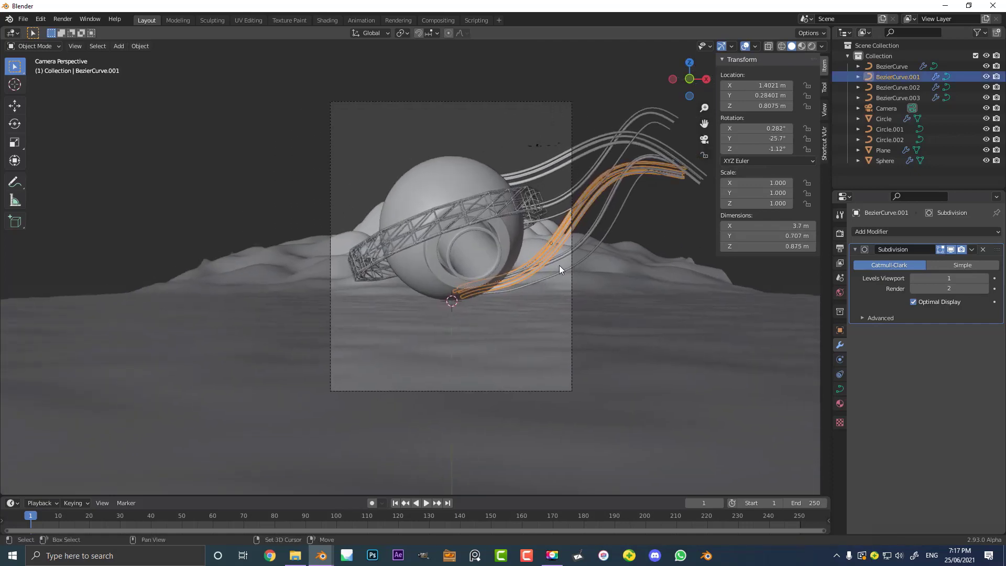
key(shift+d)
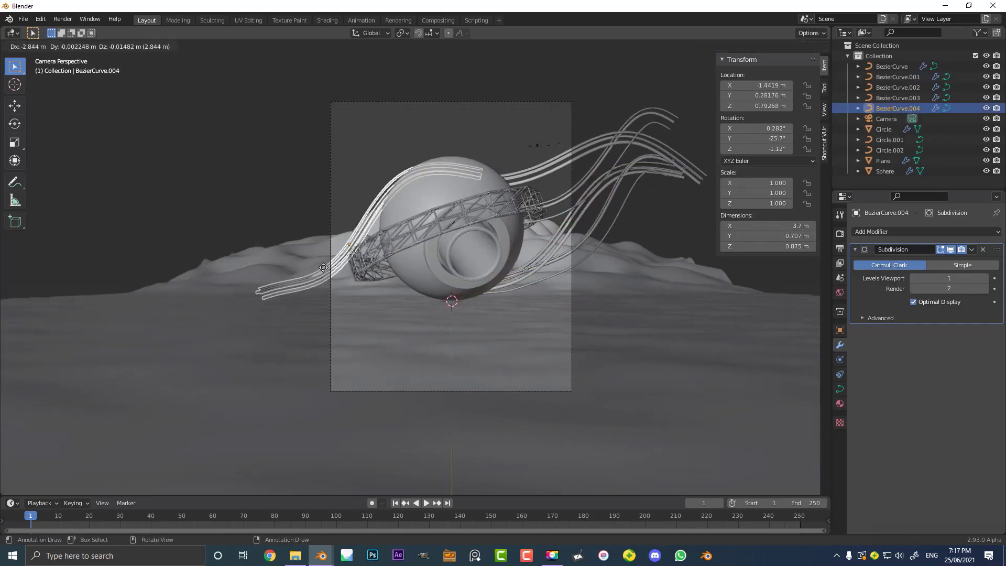
click(291, 282)
key(r)
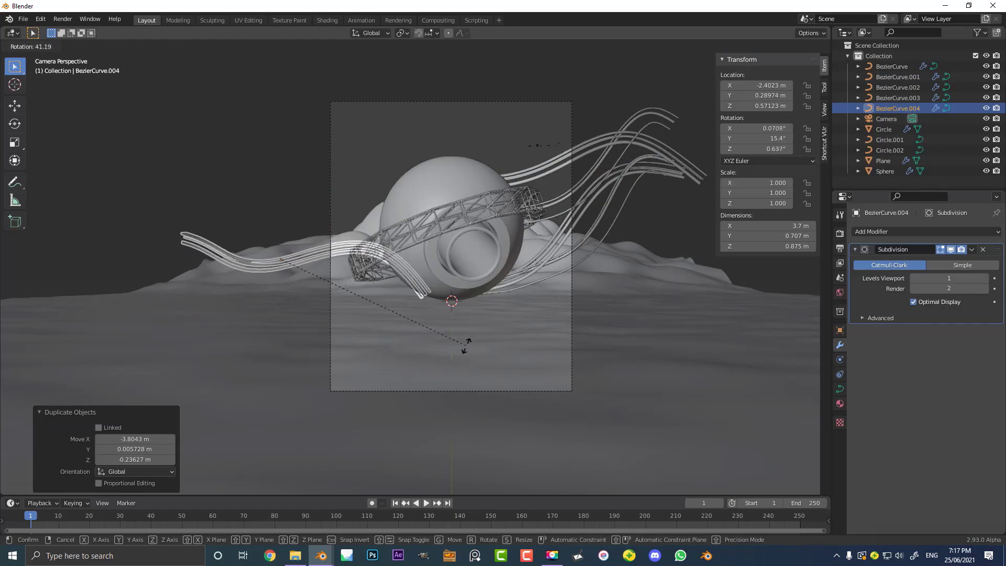
click(462, 349)
Rotate the copied bundle's end point at the sphere -57.5° about the view axis and move it slightly toward +X and up
scroll(325, 275, up, 2)
key(Tab)
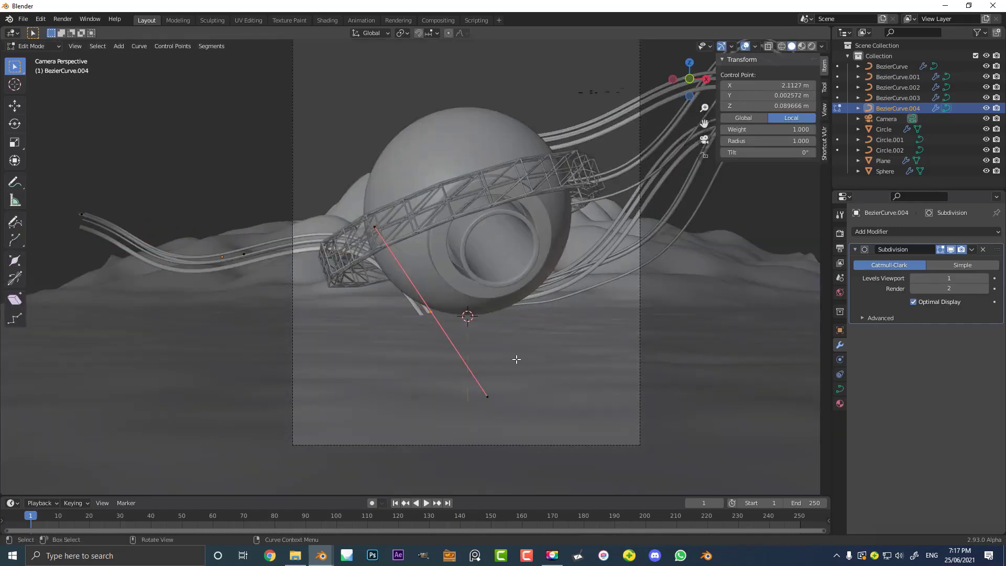
key(r)
click(537, 248)
key(g)
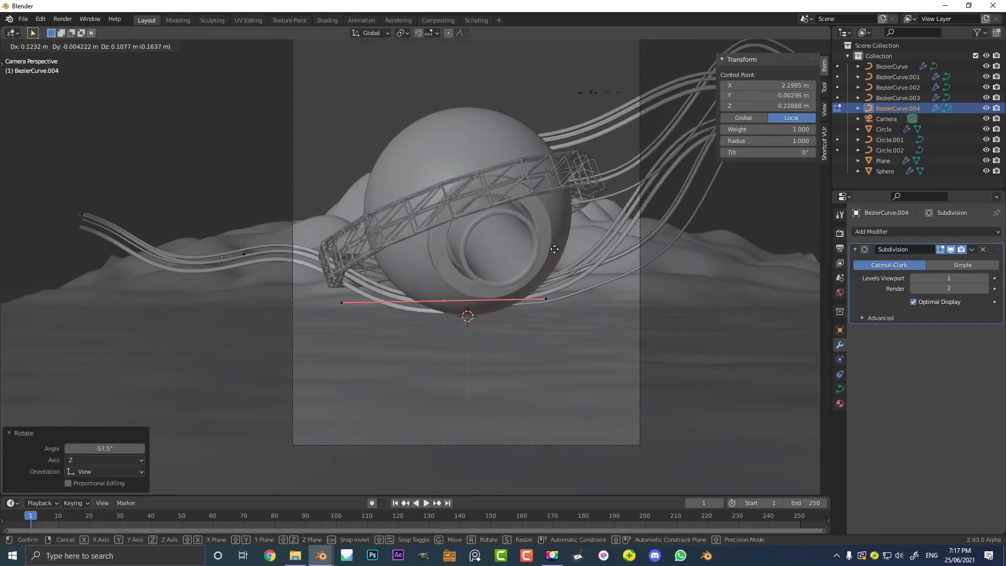
click(561, 239)
Lower the copied bundle's middle control point about 0.53 m, rotate it about 14° around the view axis and nudge it slightly
click(245, 255)
key(g)
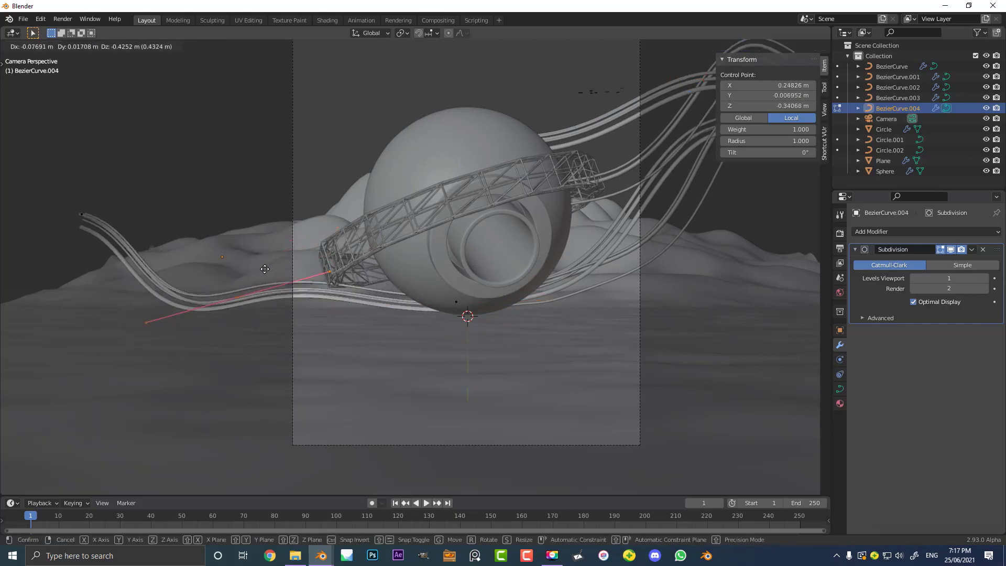
click(335, 291)
key(r)
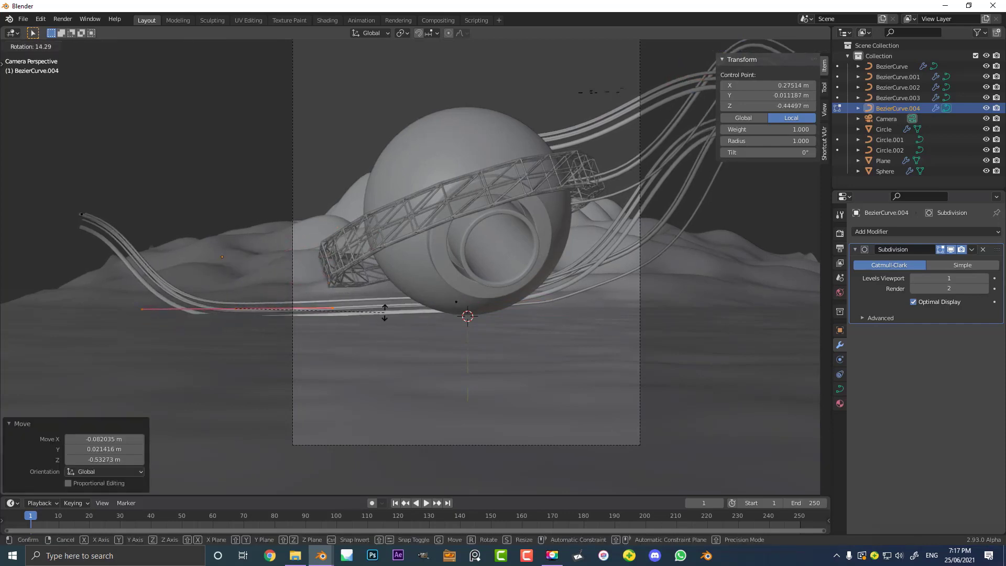
click(387, 314)
key(g)
click(387, 308)
Rotate the copied bundle's outer start point 42.4° about the view axis and return to Object Mode
drag(150, 260, 52, 188)
key(r)
click(173, 276)
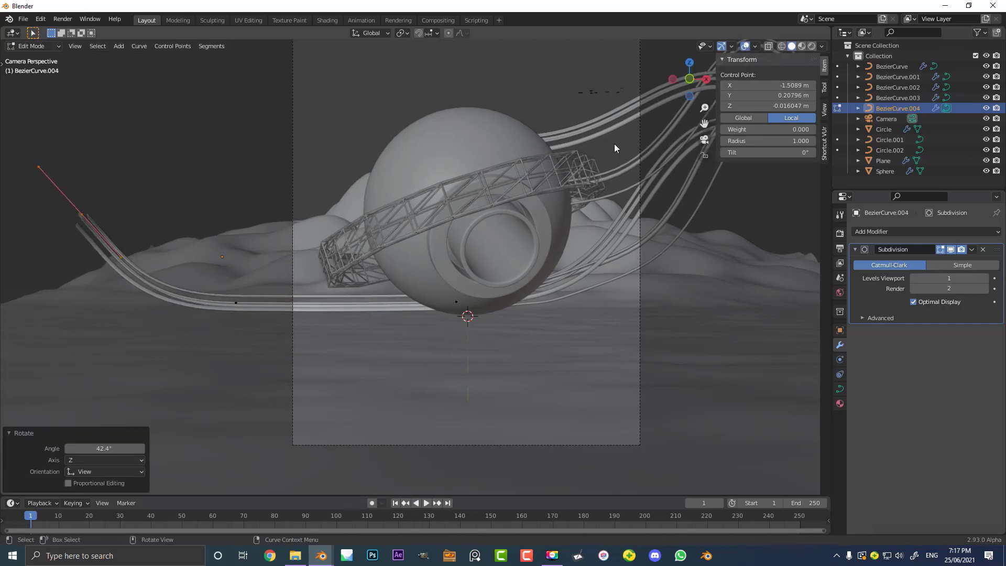
key(Tab)
Duplicate the upper cable bundle about 3.37 m toward -X and 1.28 m lower, to the opposite side of the sphere
scroll(612, 131, down, 2)
key(shift+d)
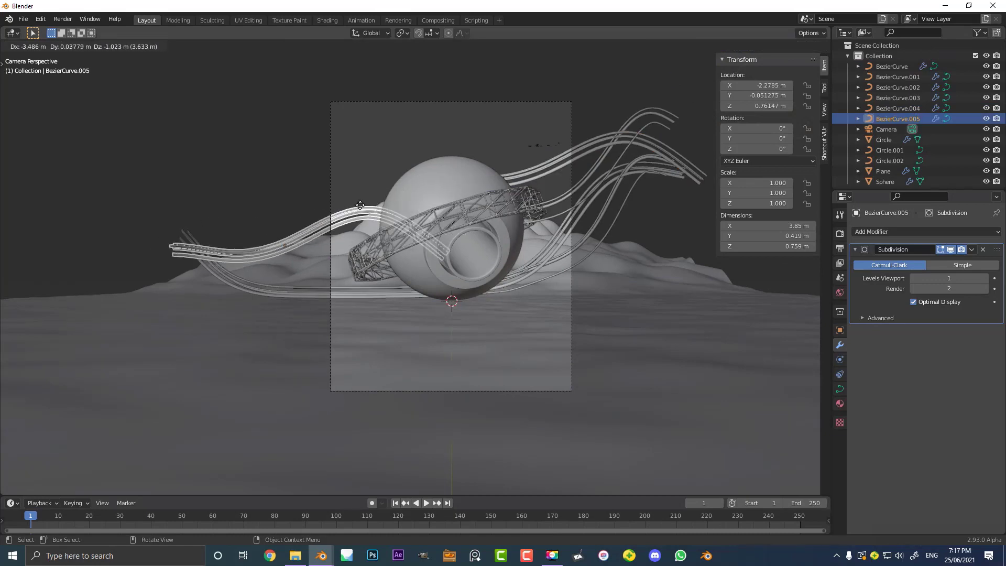
click(366, 231)
scroll(416, 265, up, 2)
Raise the newest bundle's end point at the sphere about 1.05 m and shift it 0.07 m toward +X
key(Tab)
drag(529, 324, 424, 209)
key(g)
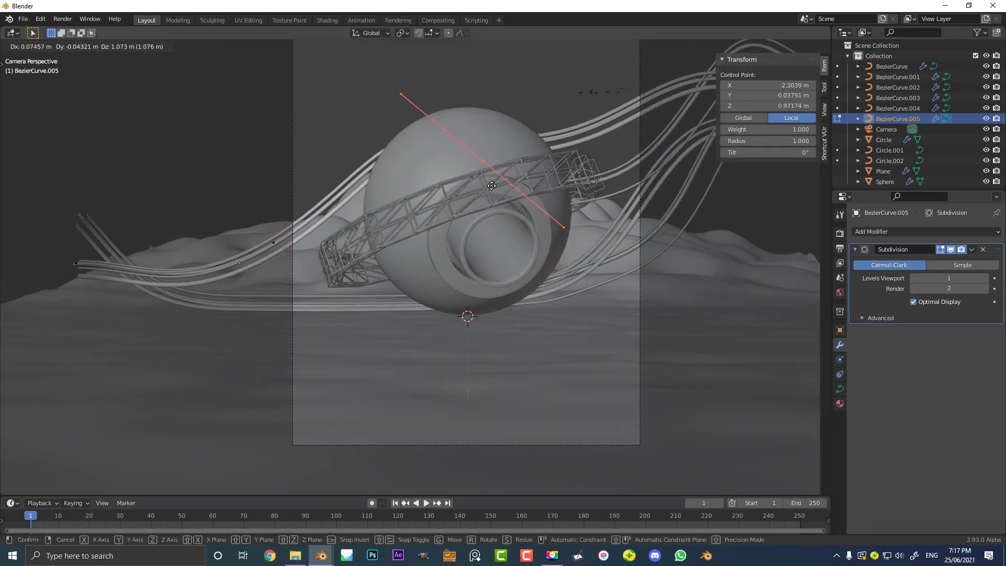
click(490, 187)
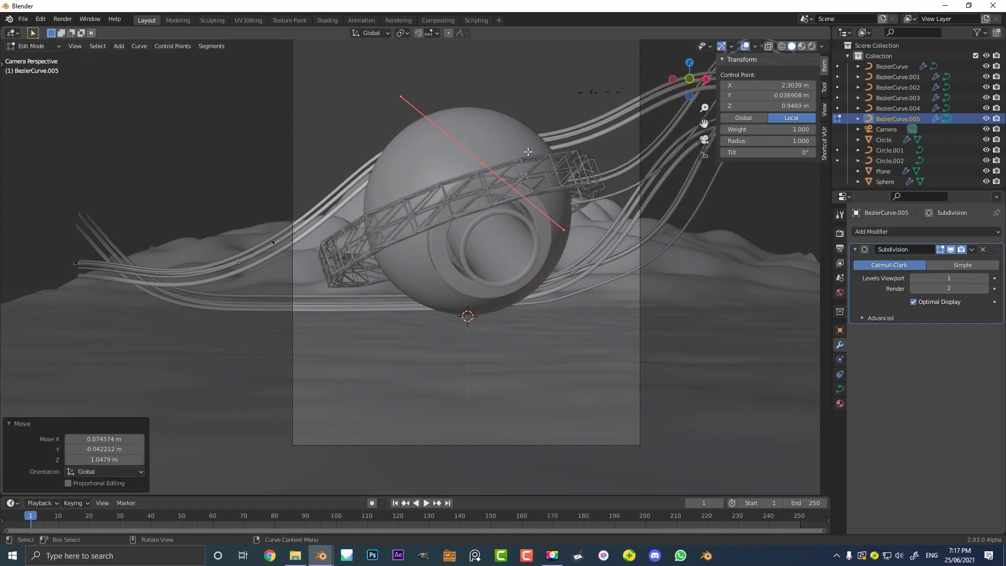
key(Tab)
scroll(539, 222, down, 3)
scroll(532, 210, up, 2)
Duplicate the truss ring's underside middle edge loop about 0.02 m toward +X and lower, and extrude the copy about 0.03 m downward
key(alt+a)
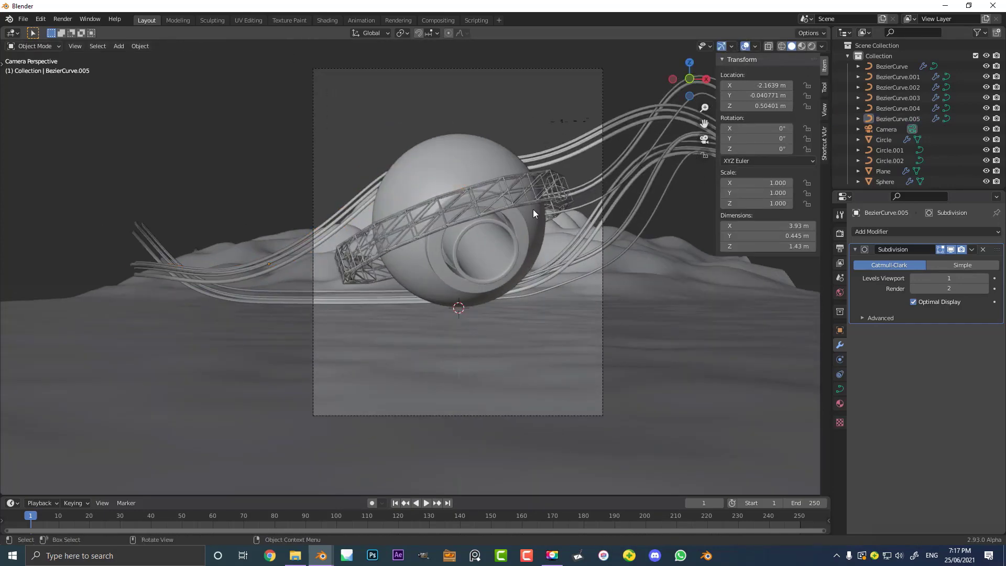
click(483, 203)
middle_drag(479, 207, 571, 214)
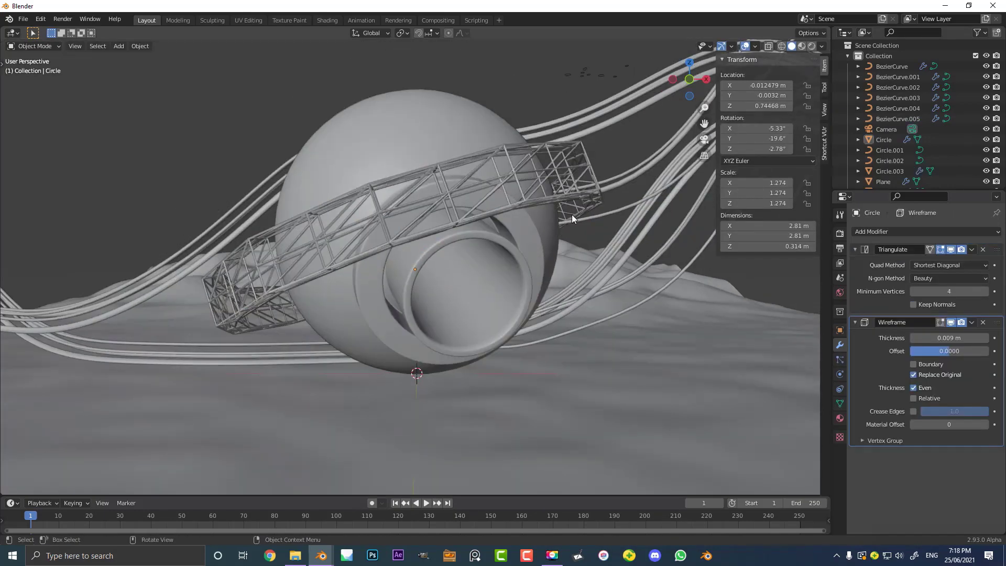
click(579, 159)
middle_drag(579, 160, 426, 210)
key(Tab)
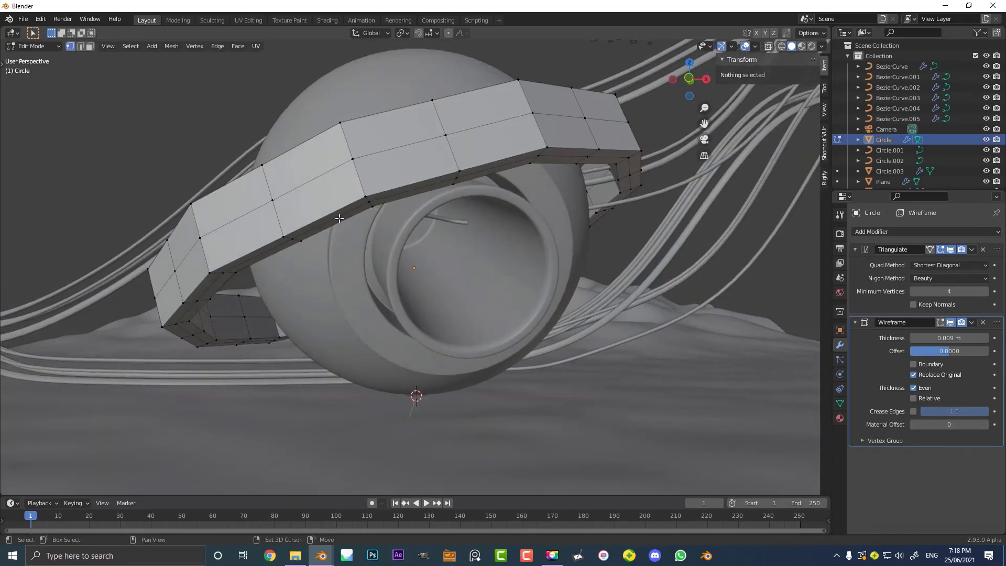
alt+click(372, 204)
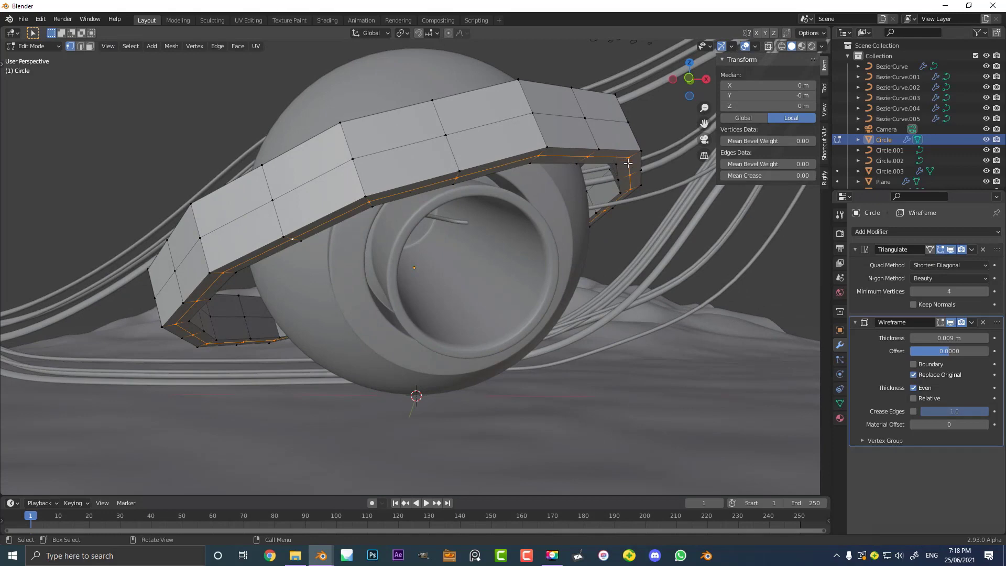
middle_drag(296, 313, 301, 326)
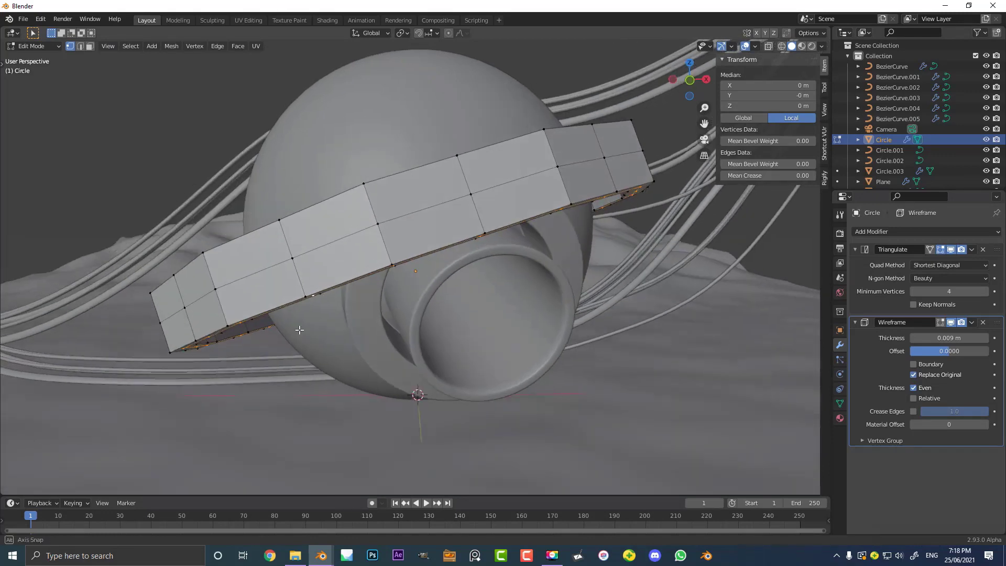
key(g)
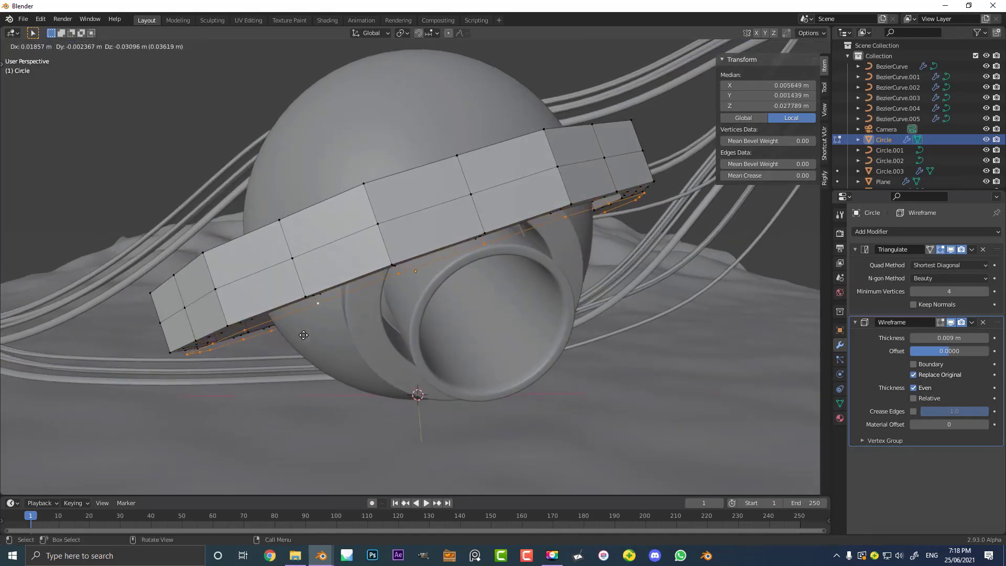
click(303, 335)
key(e)
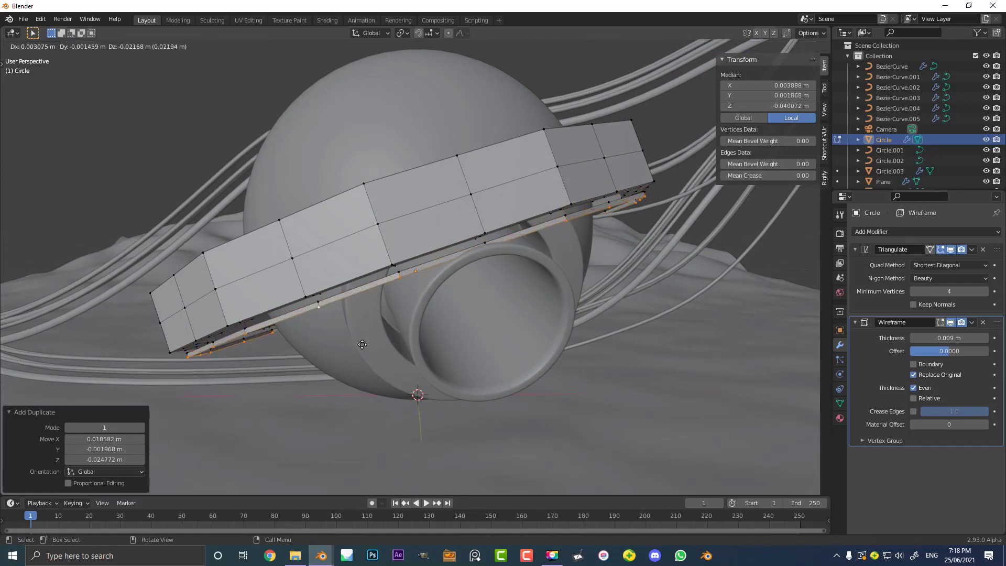
click(363, 346)
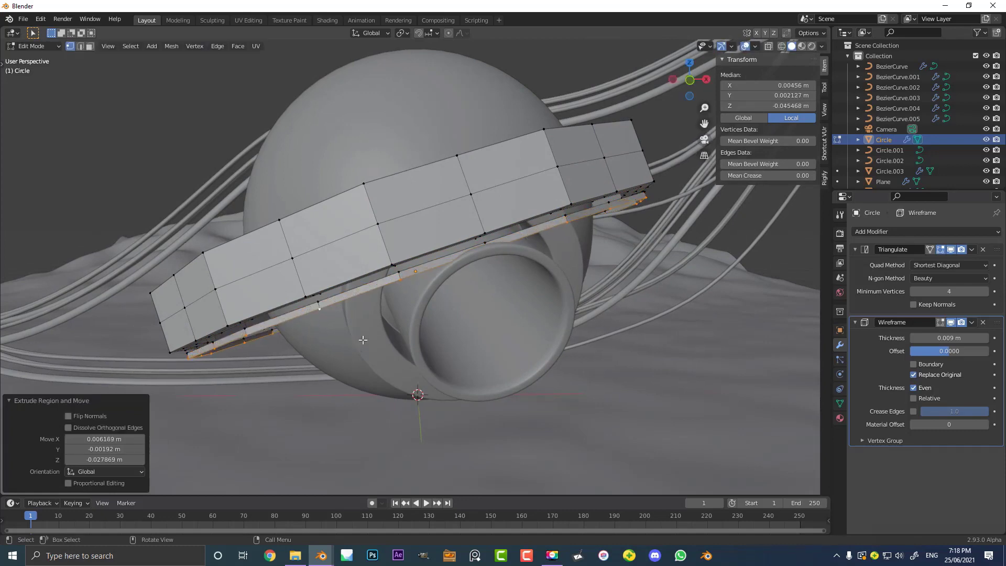
Select the entire extruded strip beneath the truss ring and separate it into its own object
key(ctrl+l)
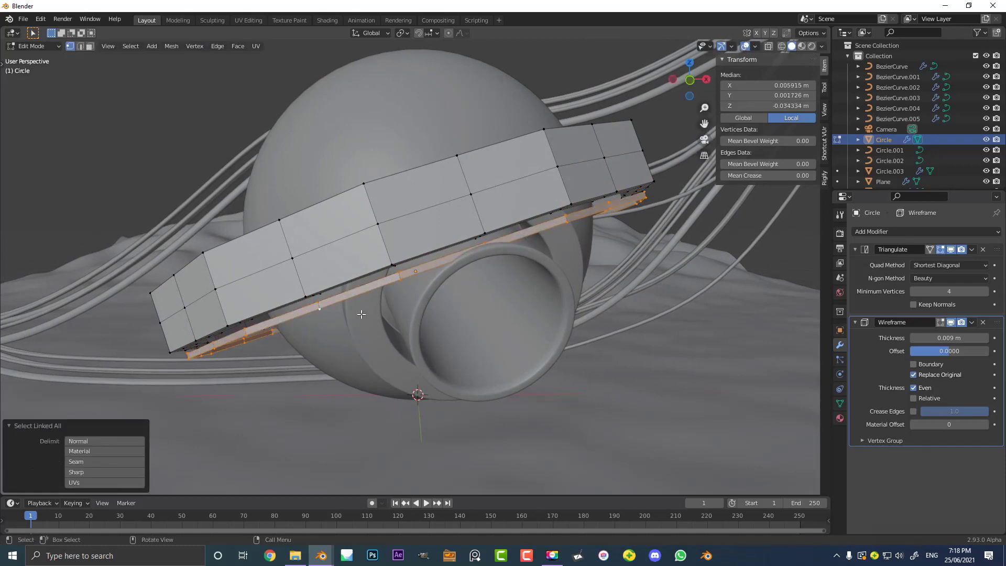
key(g)
right_click(383, 326)
key(p)
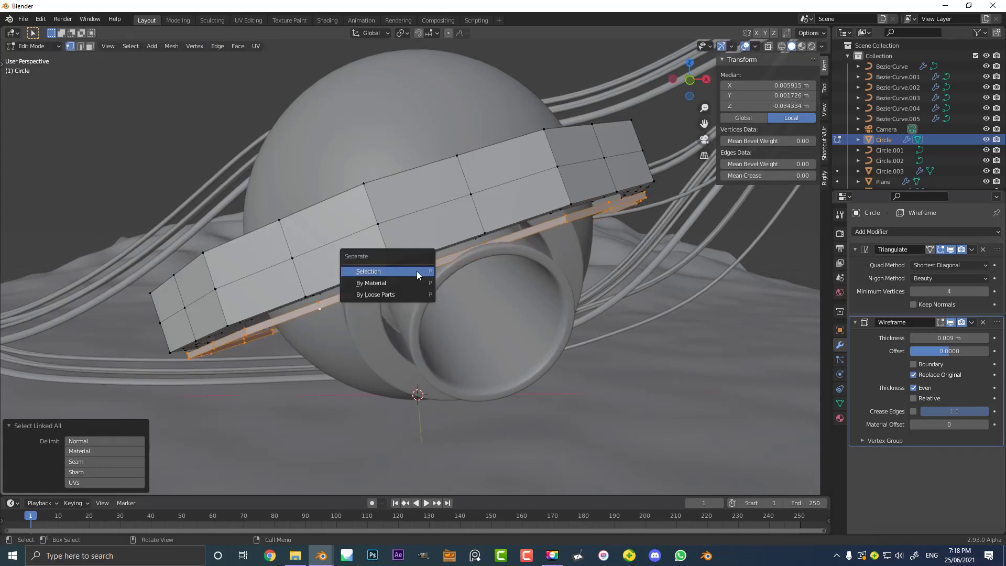
click(381, 272)
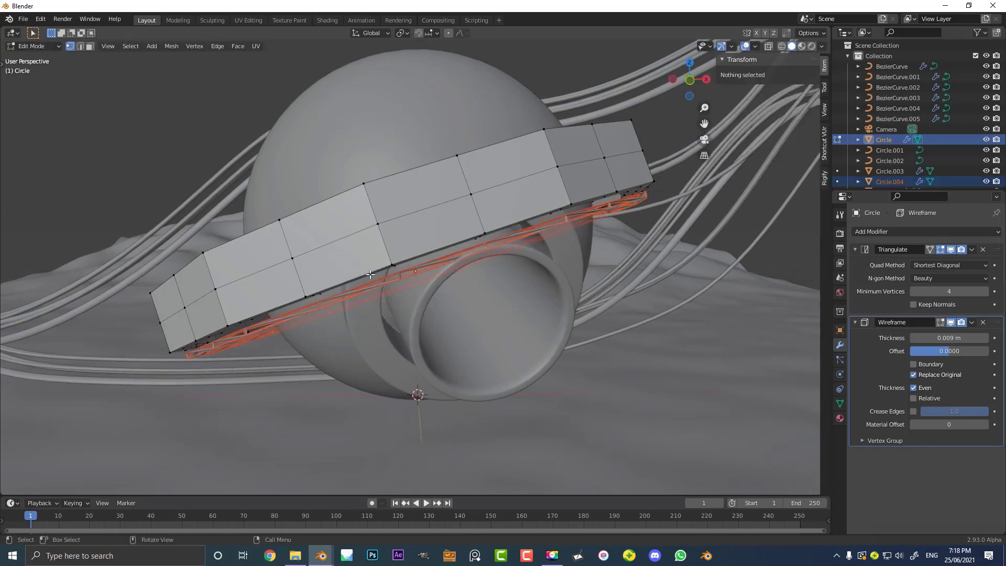
key(Tab)
Remove the Triangulate and Wireframe modifiers from the separated strip
click(395, 279)
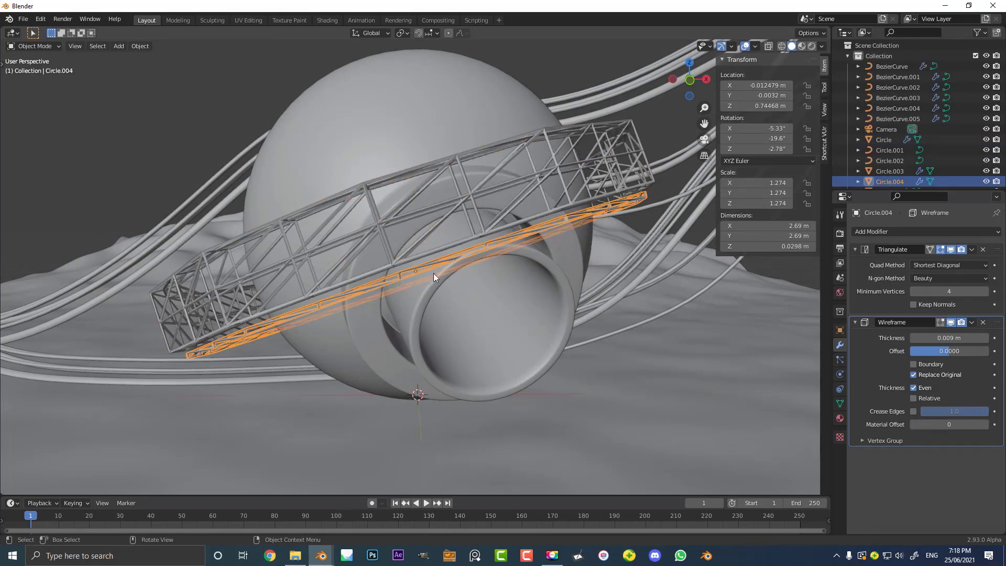
click(983, 249)
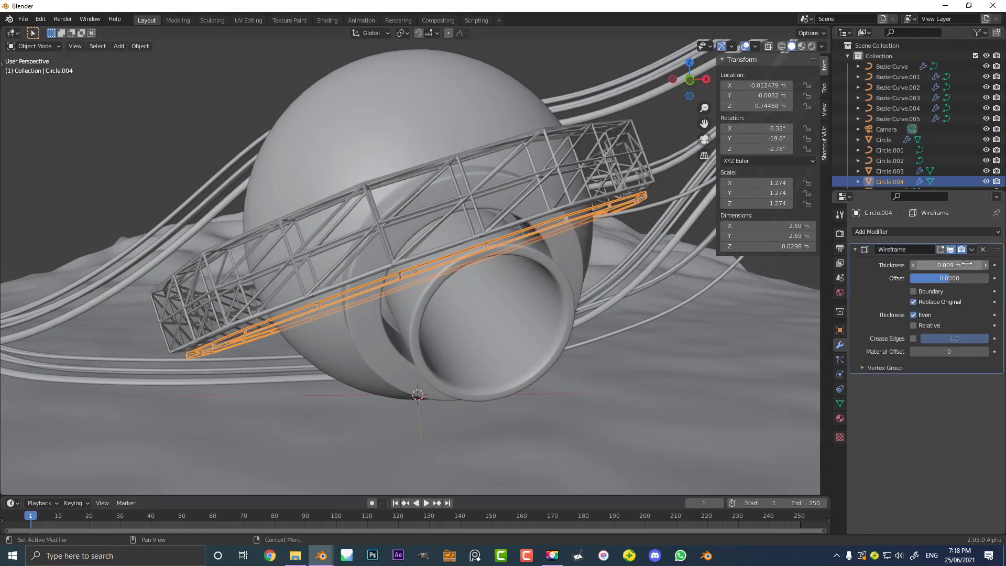
click(983, 249)
middle_drag(550, 230, 445, 229)
key(alt+a)
Slide the lower edge loop of the separated strip toward its upper edge by a factor of about 0.6
scroll(445, 238, up, 2)
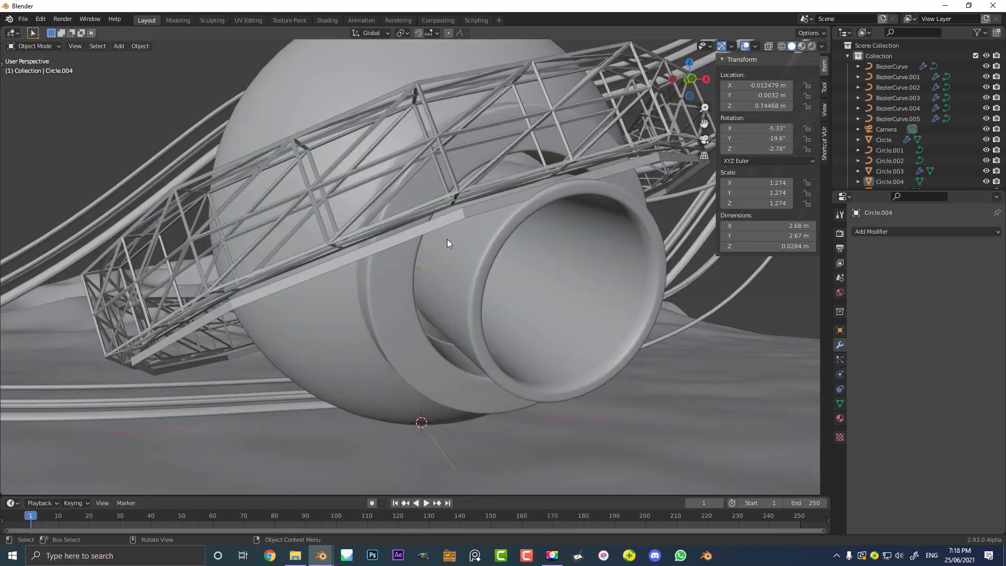
key(Tab)
scroll(466, 228, up, 2)
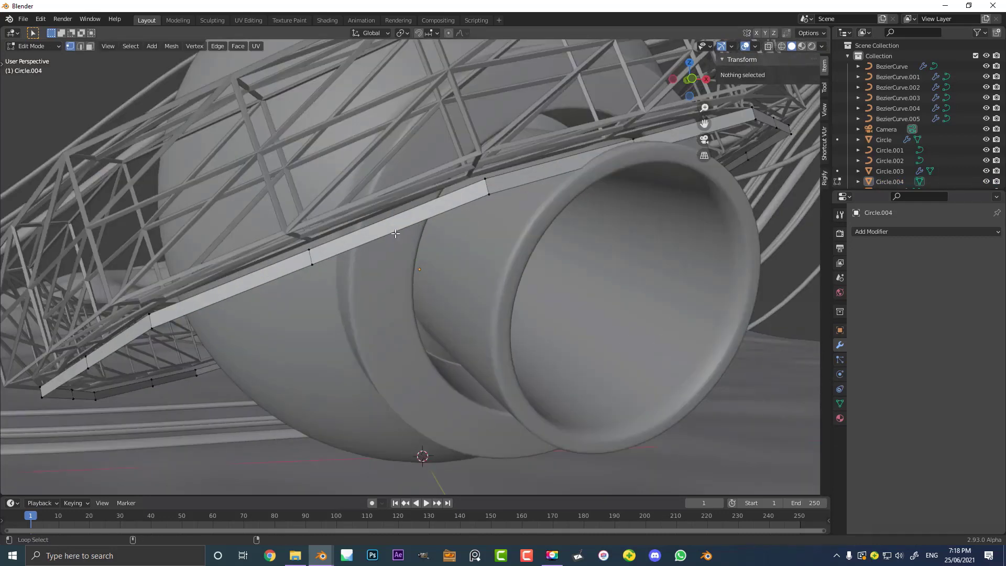
alt+click(396, 232)
key(g)
key(g)
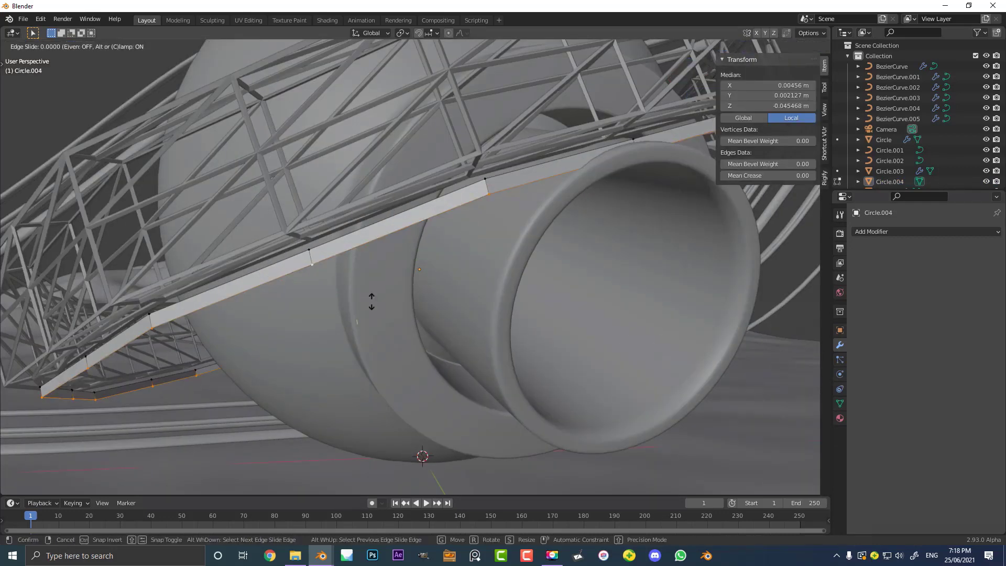
click(376, 314)
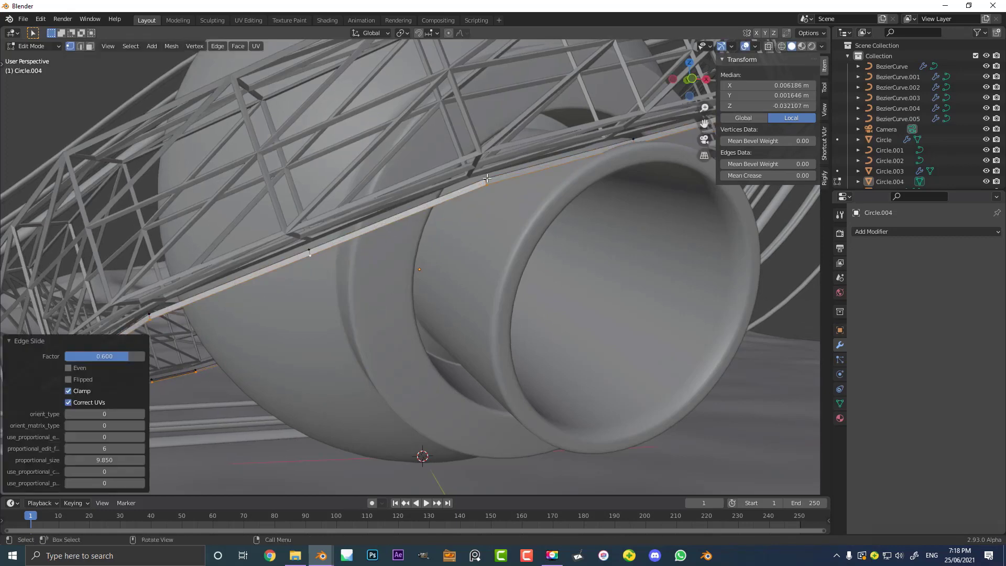
scroll(473, 193, down, 3)
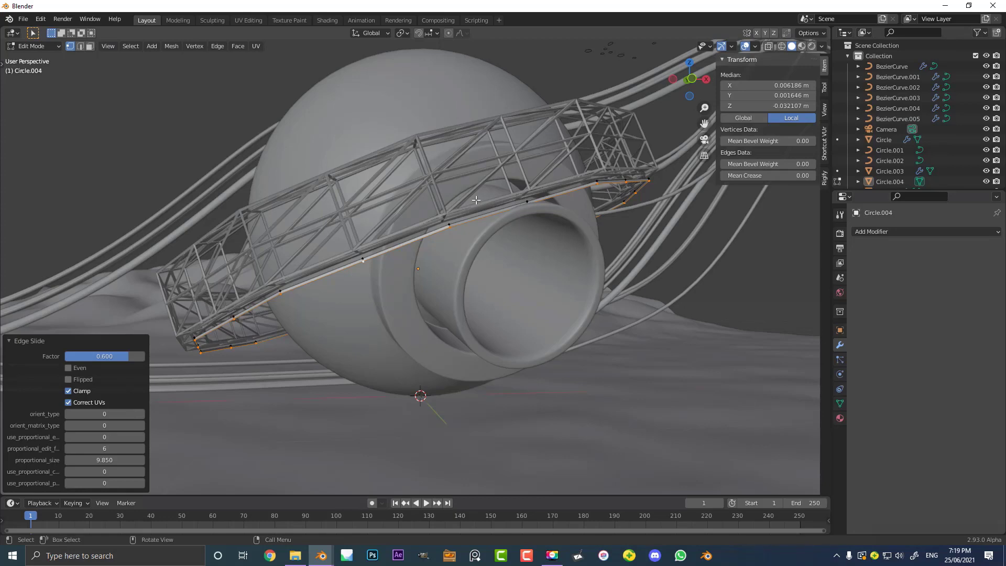
key(Tab)
Examine the sphere, truss ring with narrowed strip, and cable bundles through the scene camera
scroll(476, 200, down, 2)
middle_drag(476, 200, 519, 237)
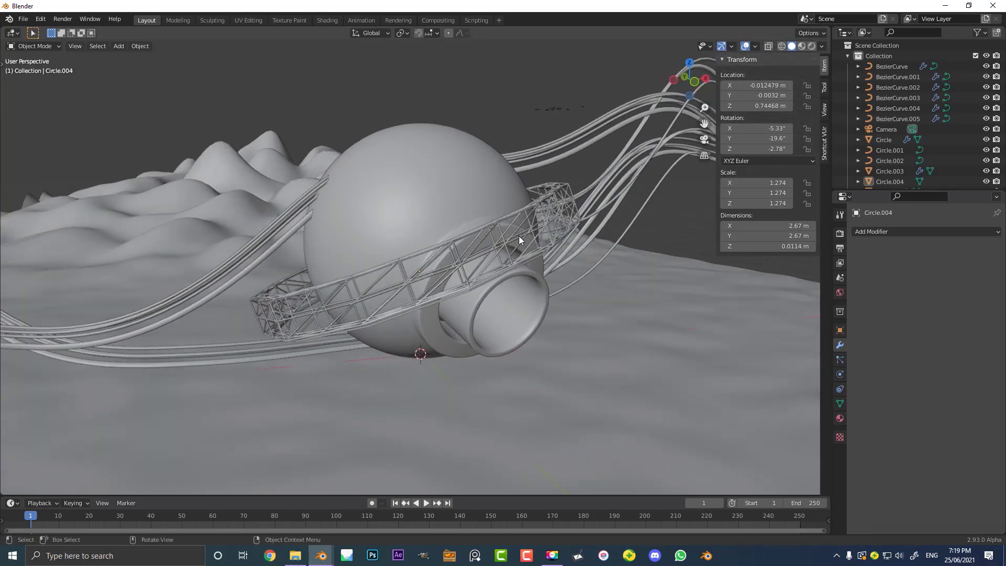
key(KP_0)
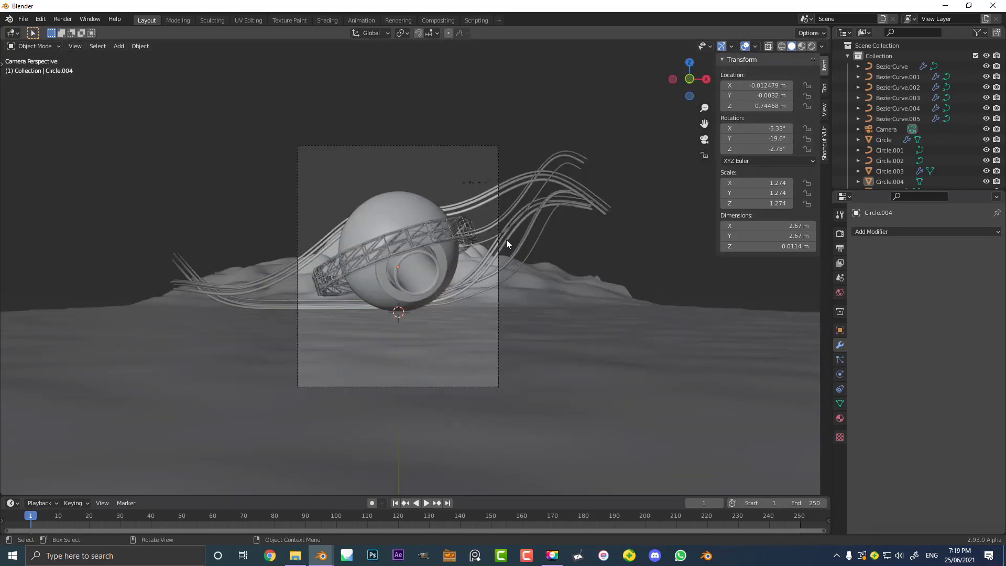
scroll(506, 240, up, 2)
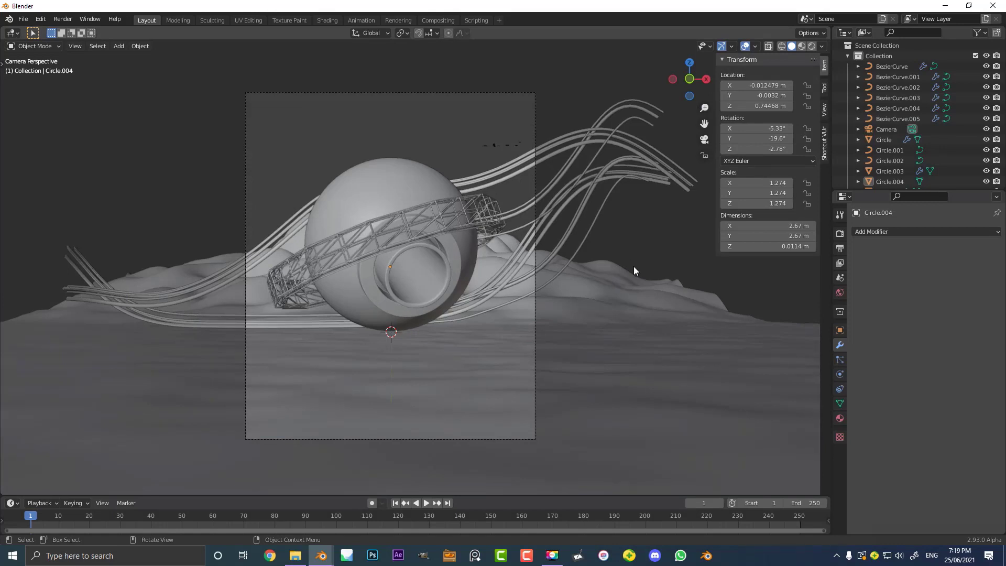